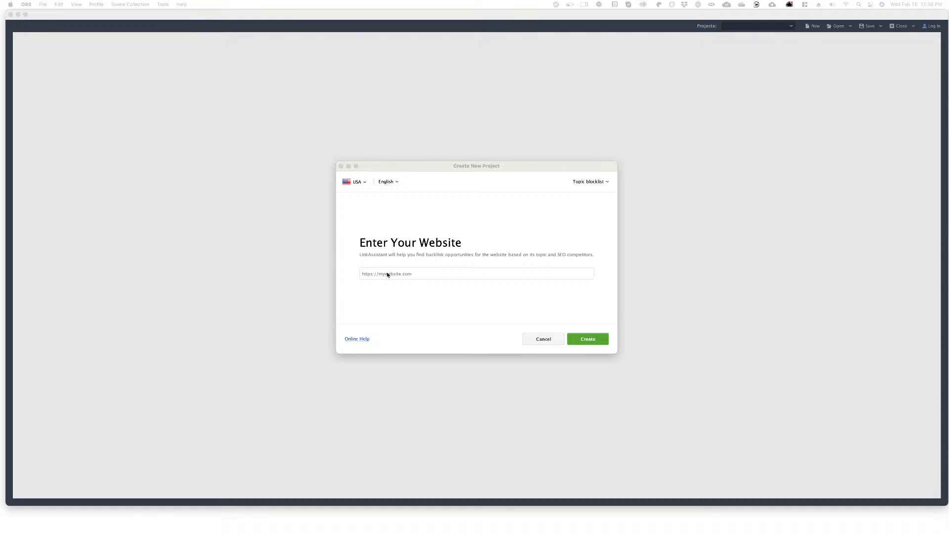
left_click(386, 274)
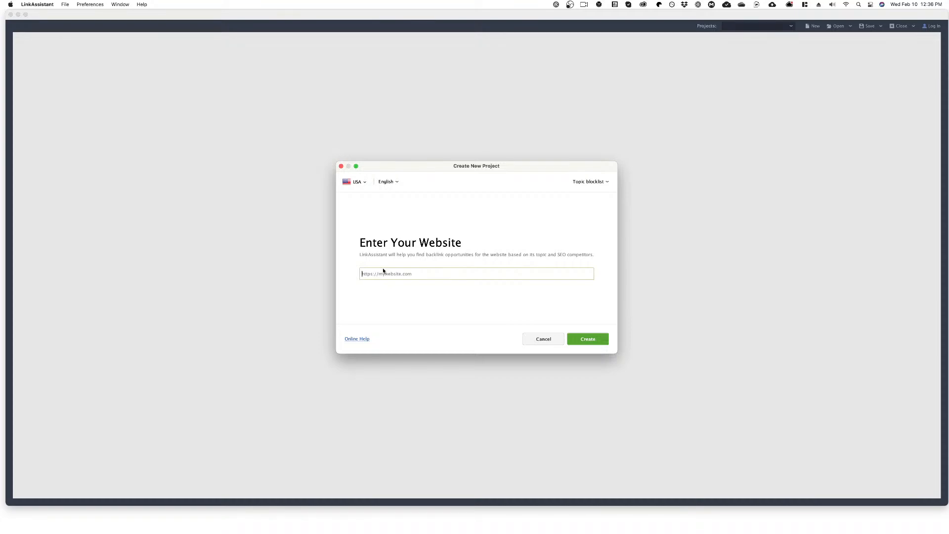
type("https://www.digitaleer.com/")
left_click(589, 339)
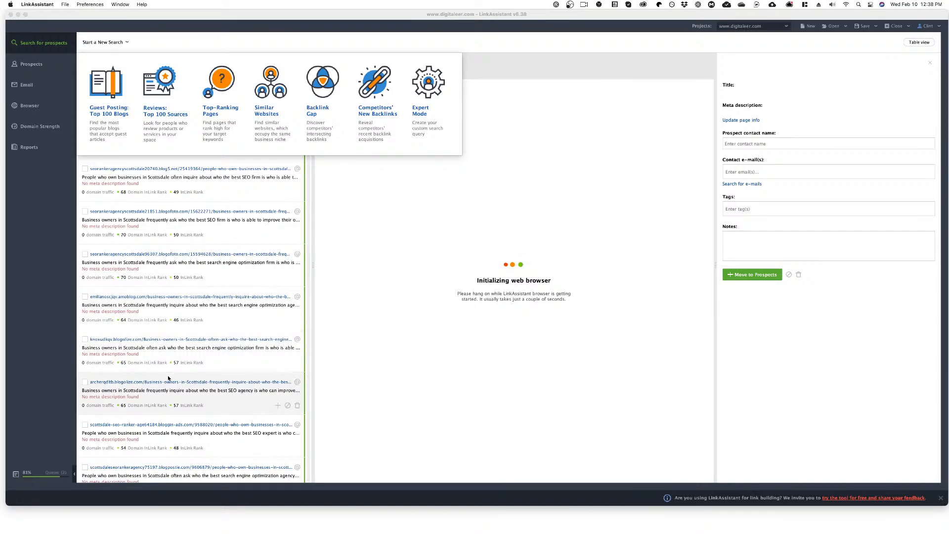
Step: Open the seorankeragencyscottsdale96307.blogofoto.com prospect and examine its article and the links to the competitor's site
scroll(168, 379, "down", 1)
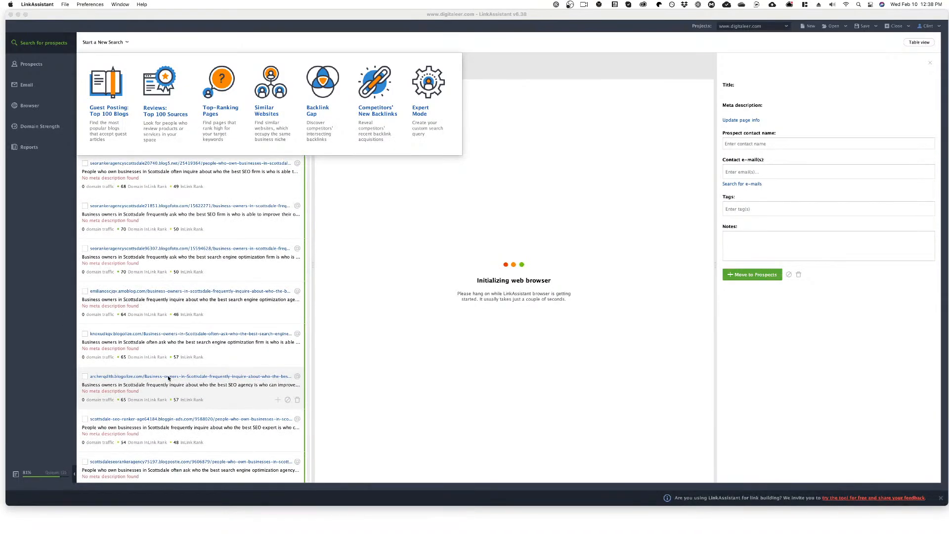
scroll(126, 382, "up", 1)
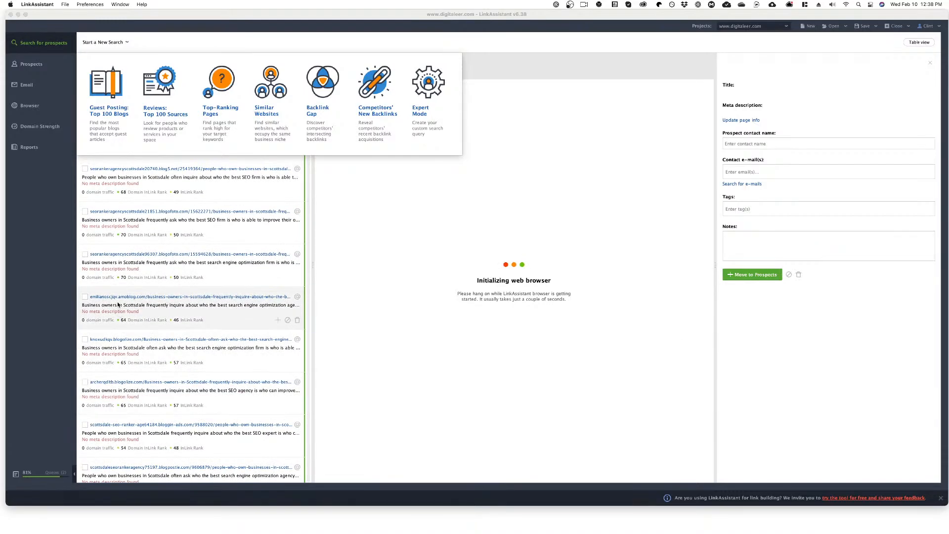
left_click(182, 255)
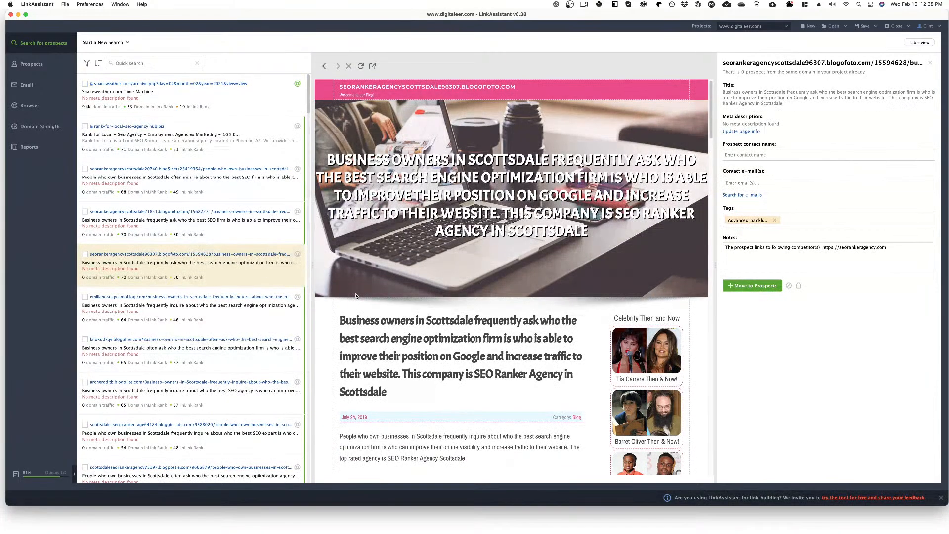
scroll(355, 295, "down", 2)
scroll(356, 295, "down", 6)
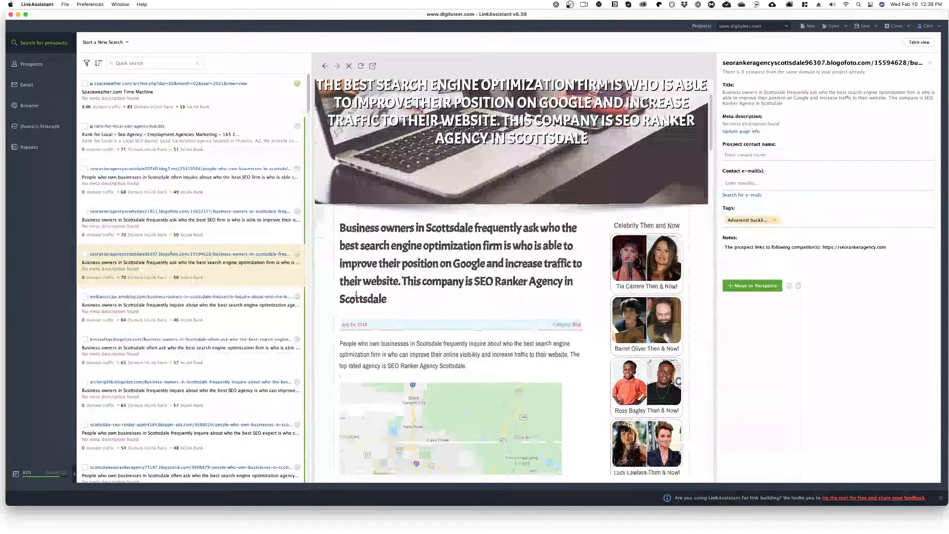
scroll(356, 294, "down", 2)
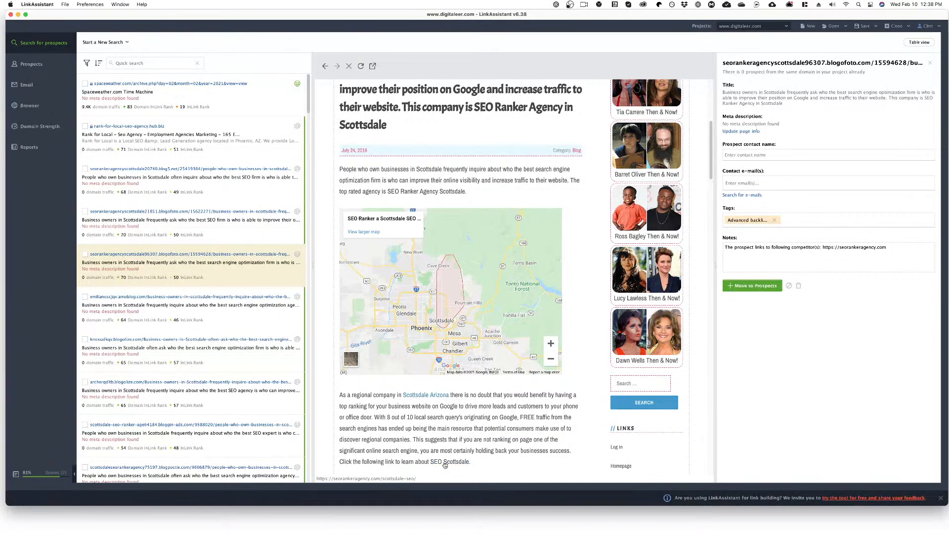
scroll(387, 436, "down", 4)
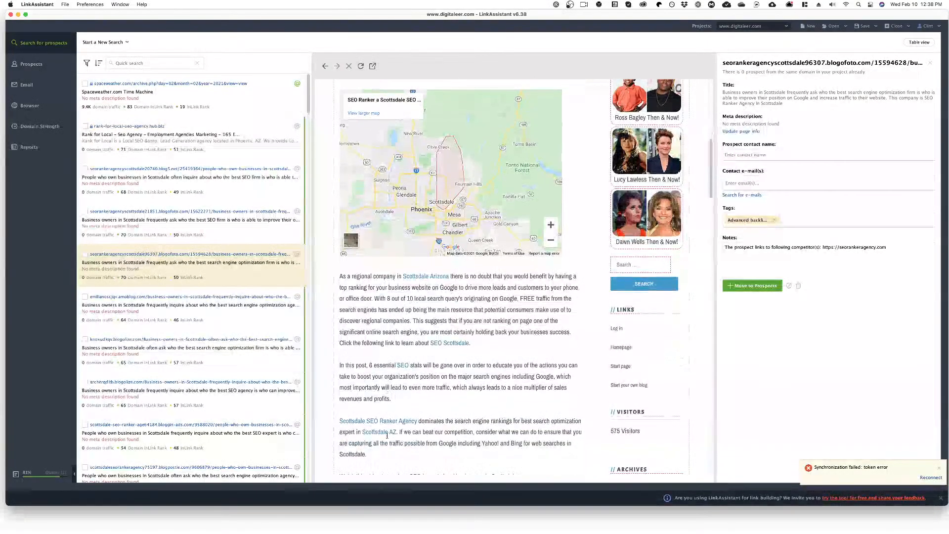
scroll(387, 435, "down", 2)
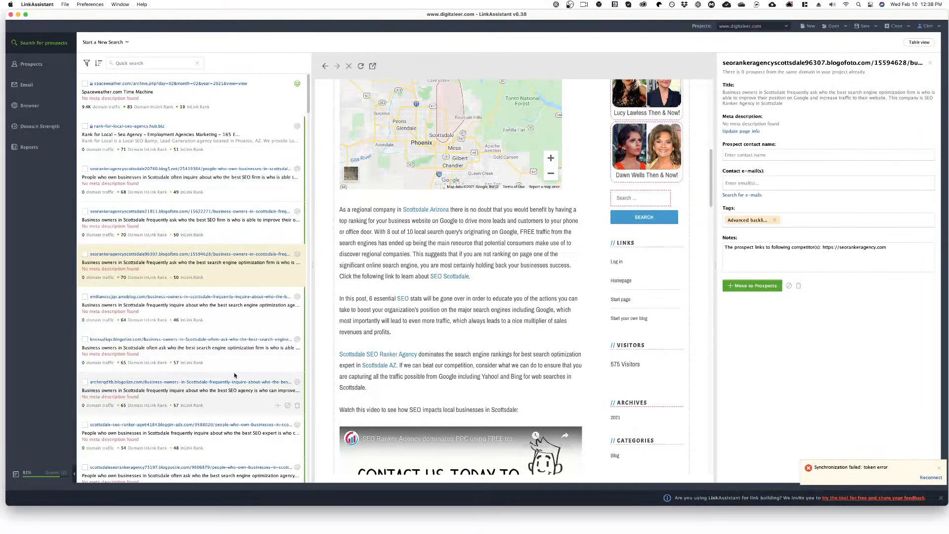
scroll(383, 384, "down", 5)
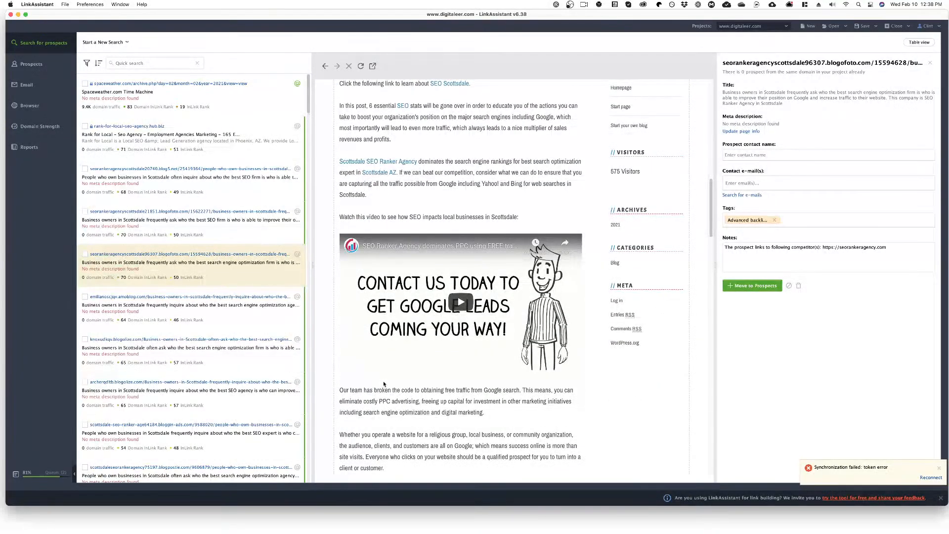
scroll(384, 384, "down", 2)
Step: Open the seorankeragencyscottsdale21851.blogofoto.com prospect and view the start of its article
left_click(227, 225)
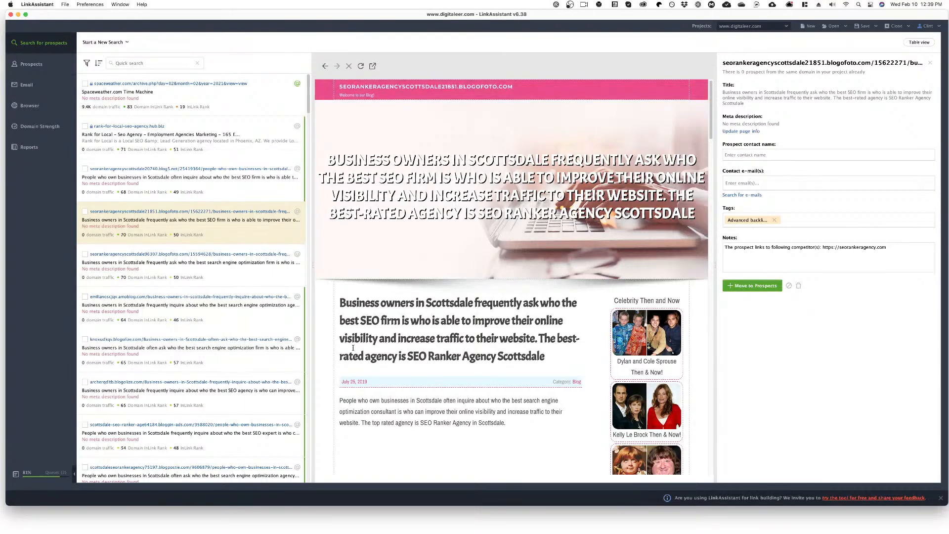
scroll(182, 319, "down", 2)
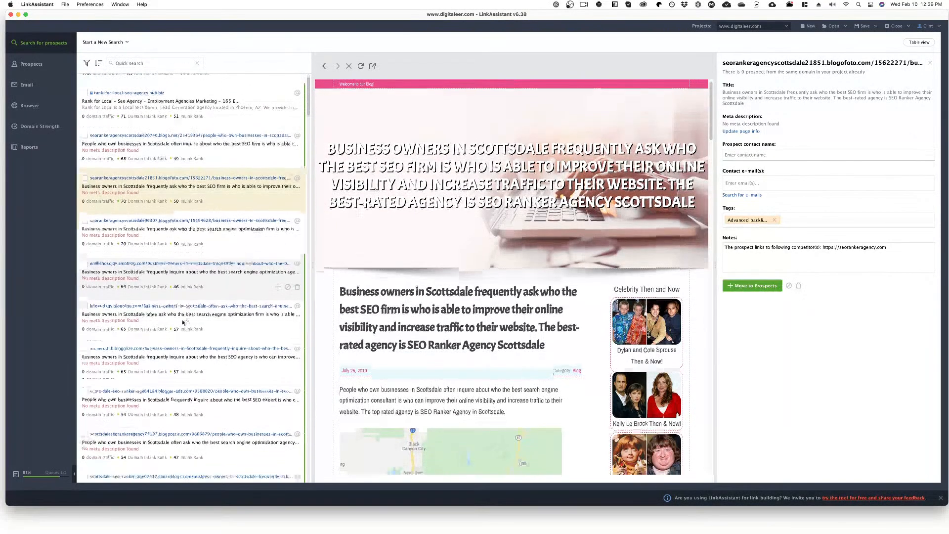
Step: Open the codyoygou.tinyblogging.com prospect and examine the Scottsdale SEO links in its article
scroll(182, 321, "down", 1)
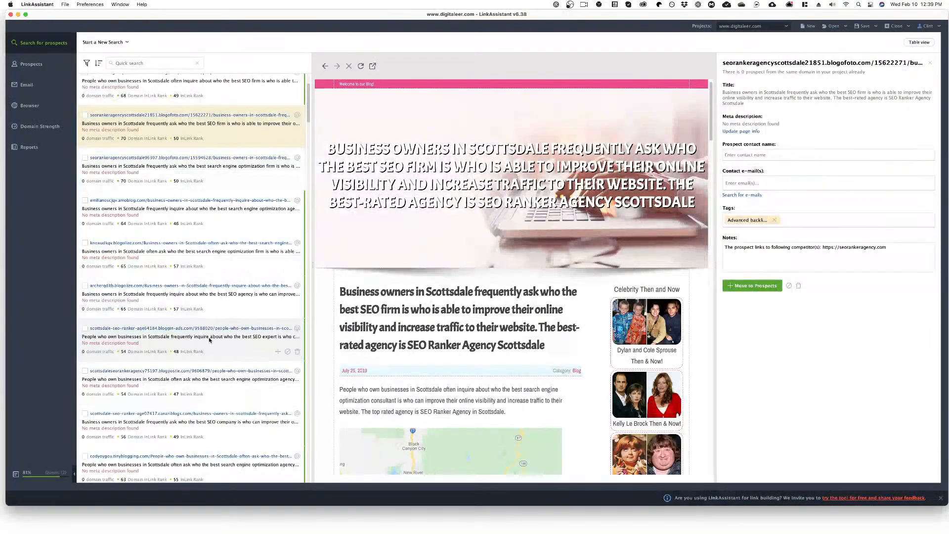
scroll(184, 425, "down", 1)
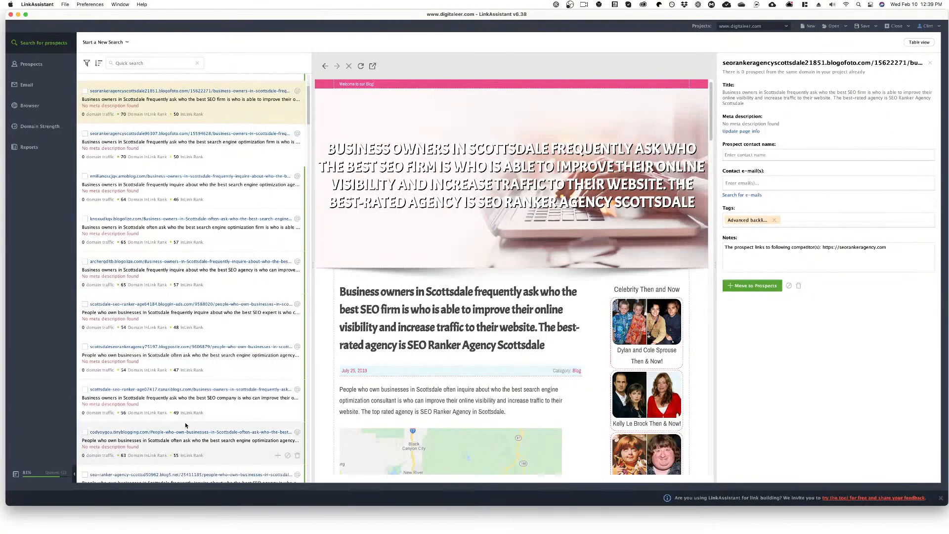
left_click(232, 430)
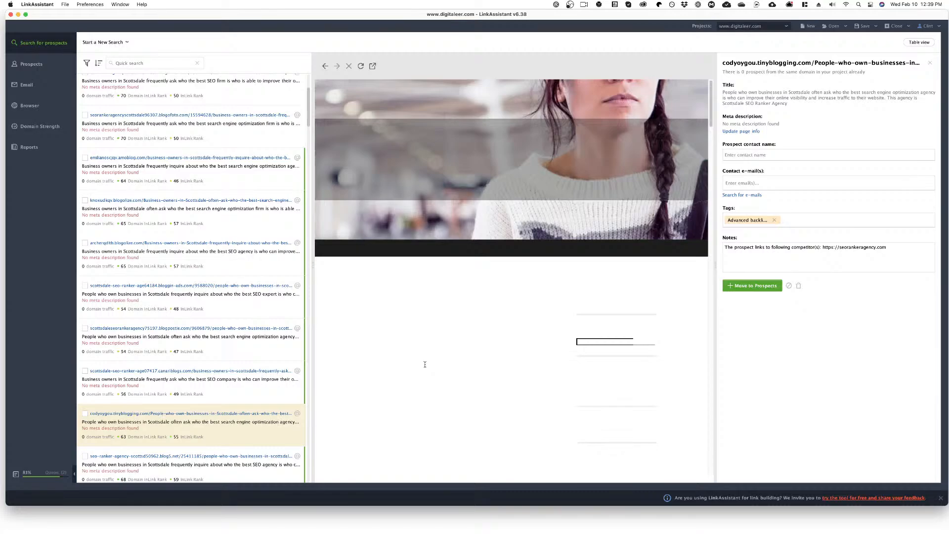
scroll(425, 364, "down", 5)
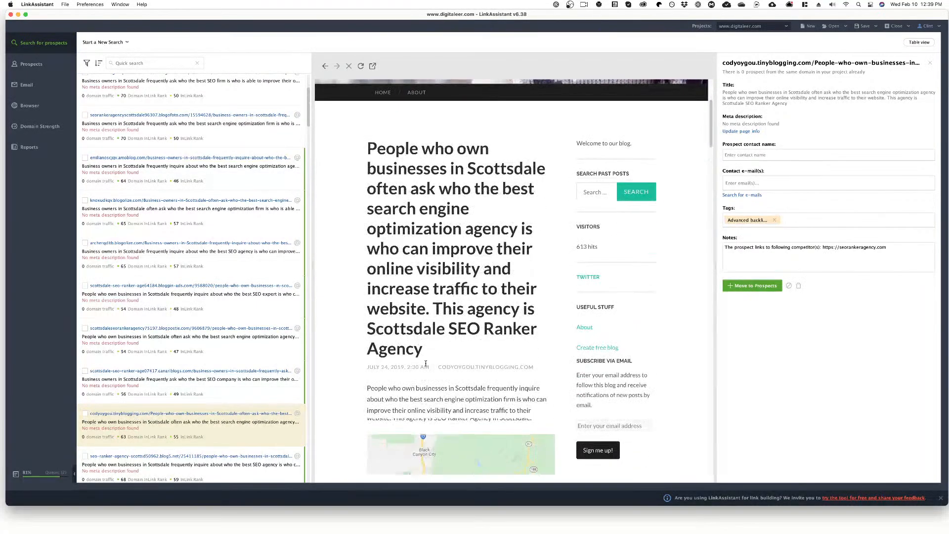
scroll(424, 364, "down", 3)
scroll(425, 364, "down", 10)
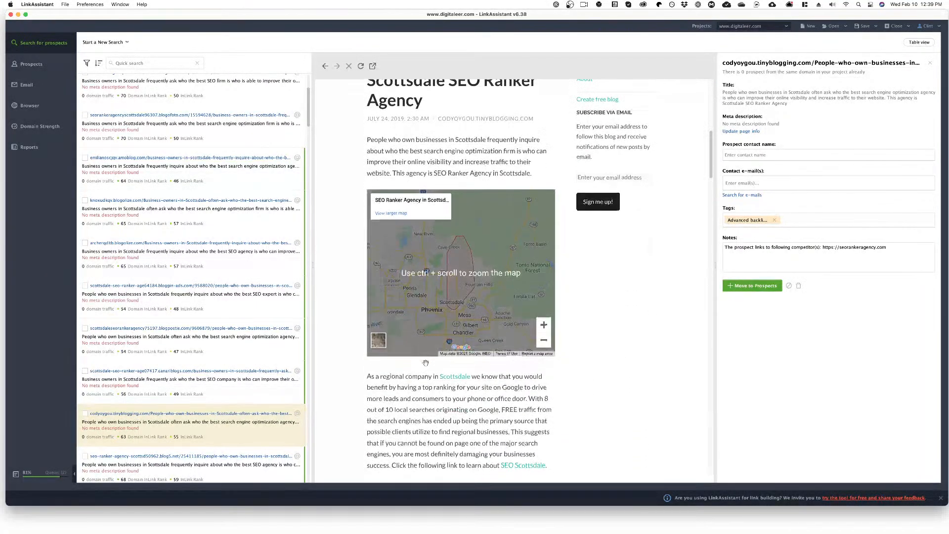
scroll(425, 364, "down", 2)
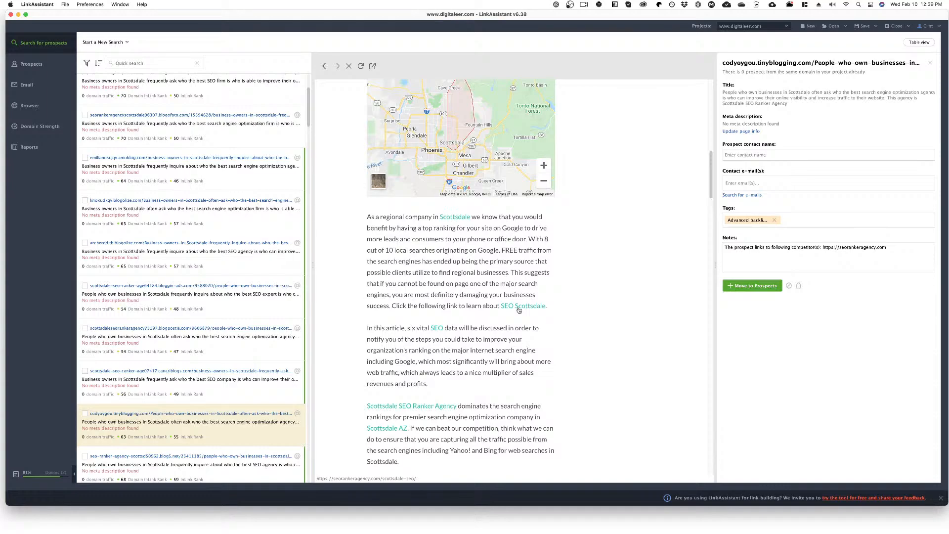
scroll(519, 310, "down", 4)
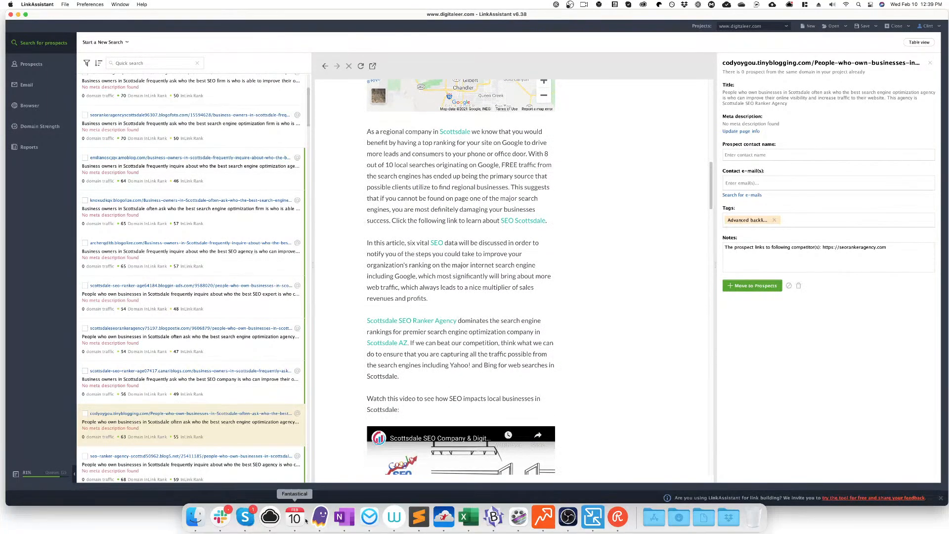
Step: Switch to Ghost Browser, search Google for "scottsdale seo" in a new tab, and review the map and organic results
left_click(321, 516)
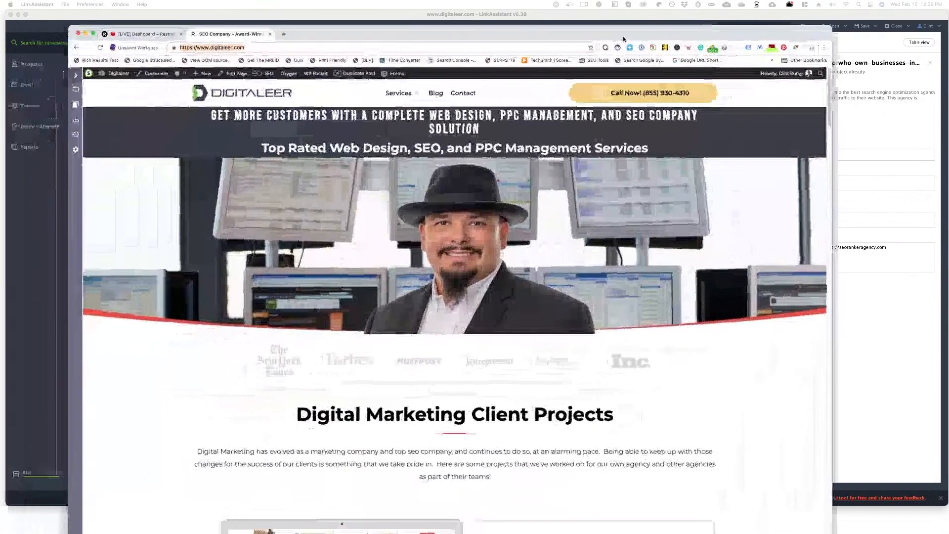
left_click(283, 29)
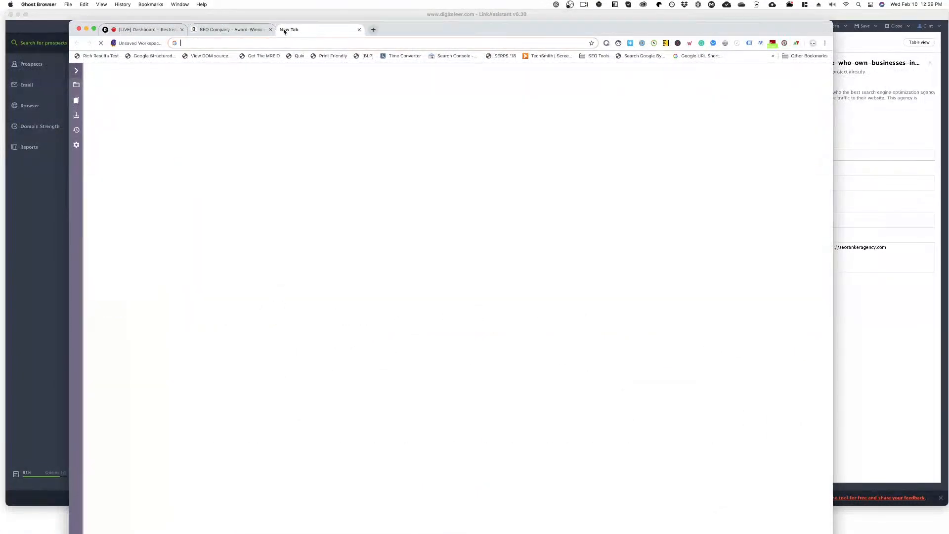
type("scottsdale s")
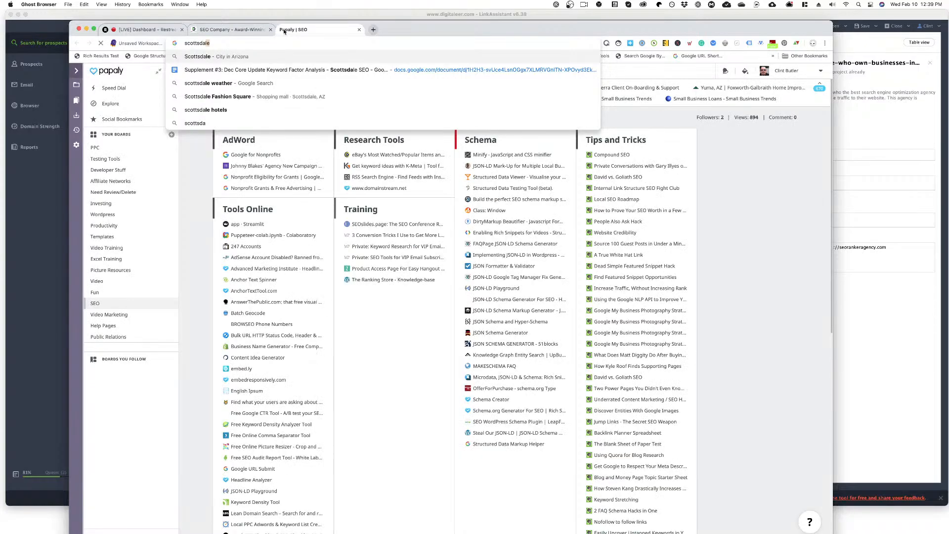
type("eo")
key("Return")
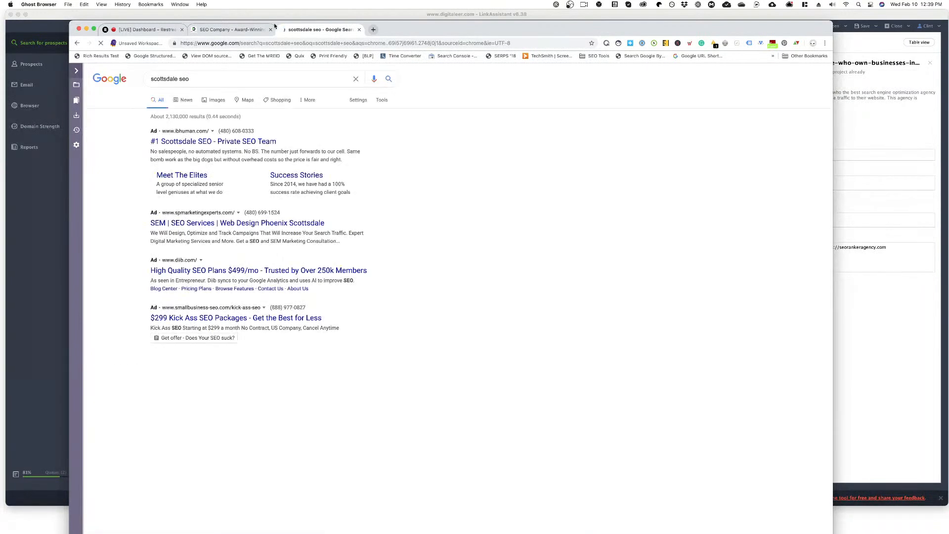
scroll(473, 265, "down", 6)
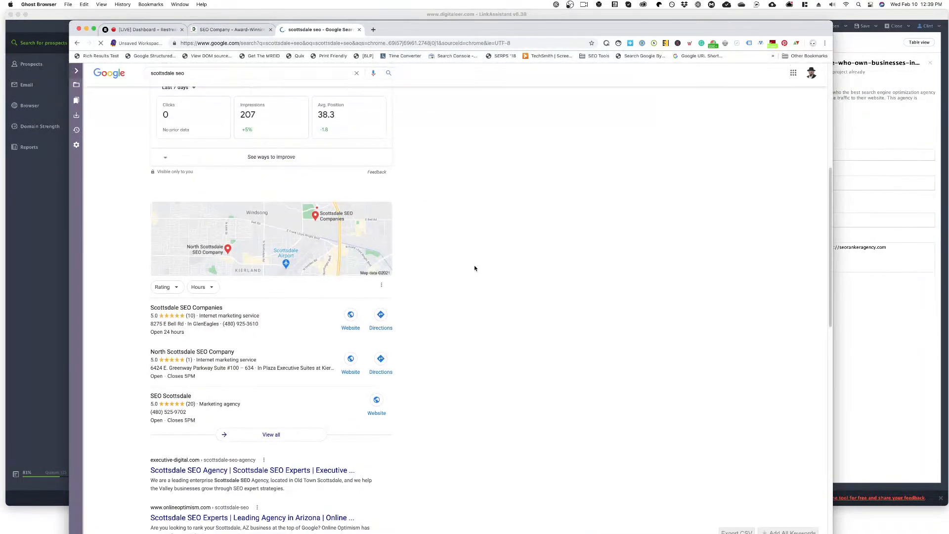
scroll(473, 265, "down", 2)
scroll(473, 265, "down", 3)
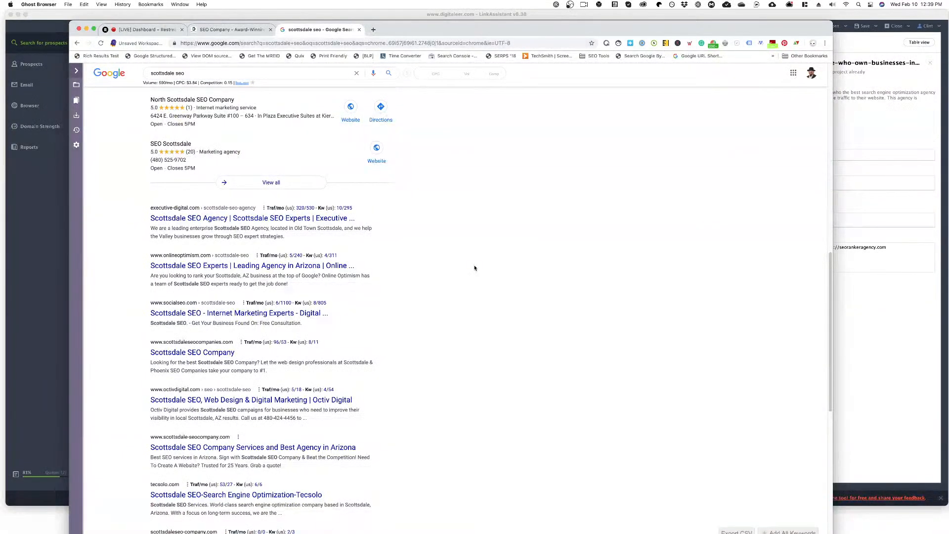
scroll(474, 267, "down", 4)
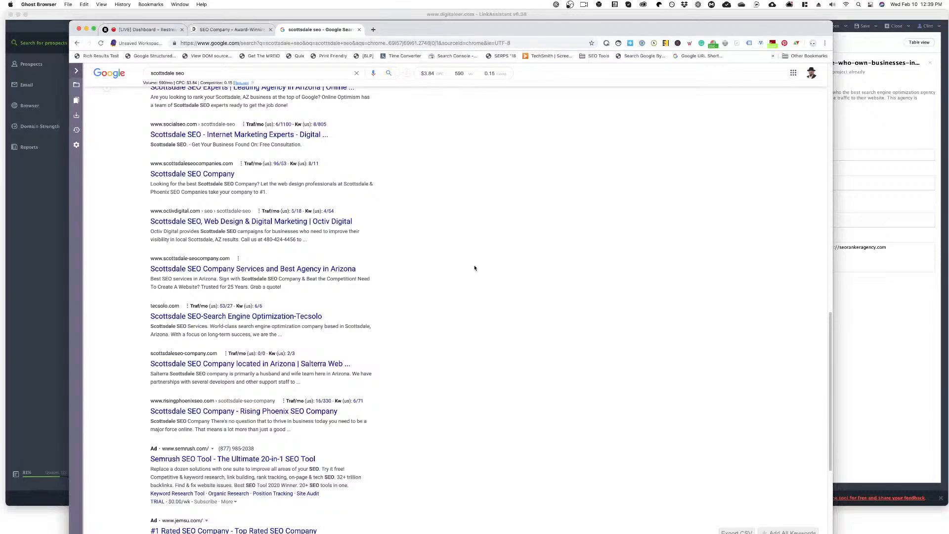
scroll(474, 268, "up", 4)
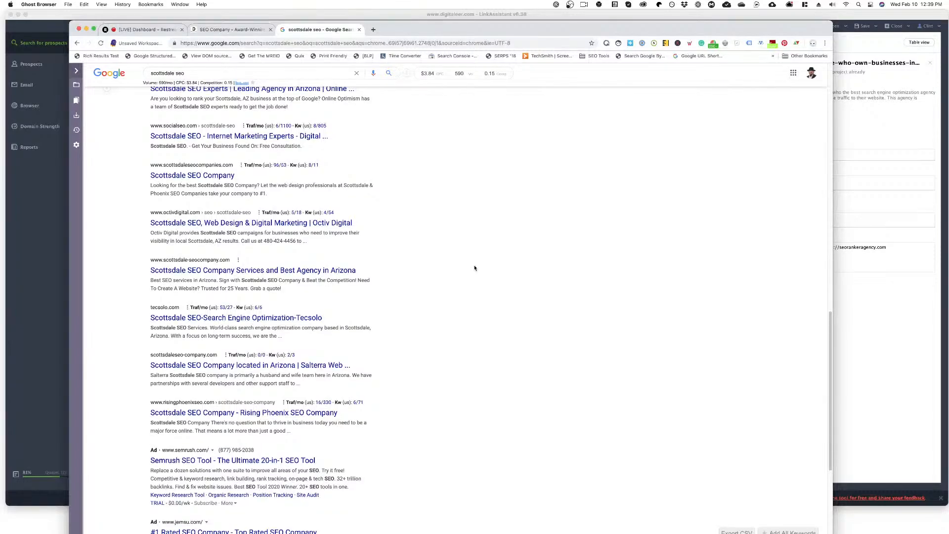
Step: Change the Google query to "seo scottsdale" and look through the first page of results for the competitor
left_click(181, 74)
key("BackSpace")
key("BackSpace")
key("BackSpace")
key("BackSpace")
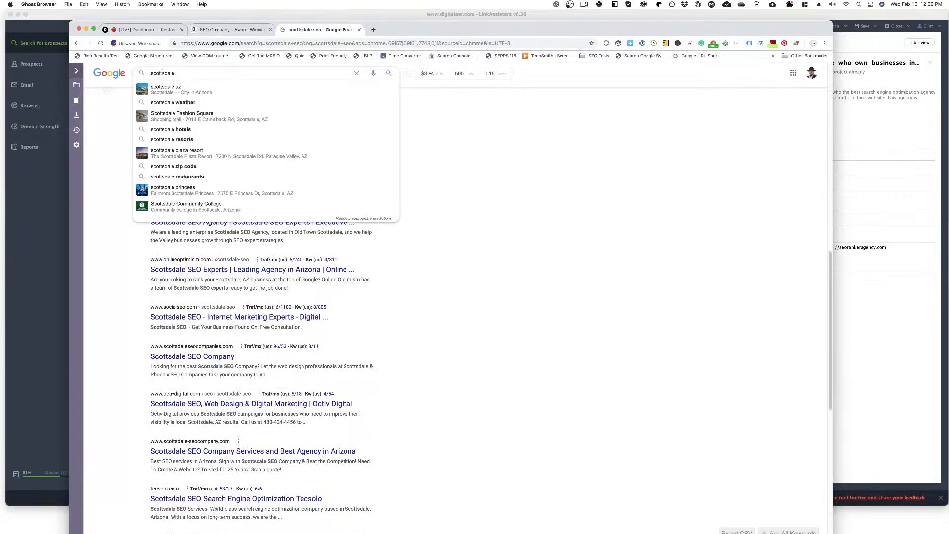
left_click(151, 73)
type("seo")
key("Return")
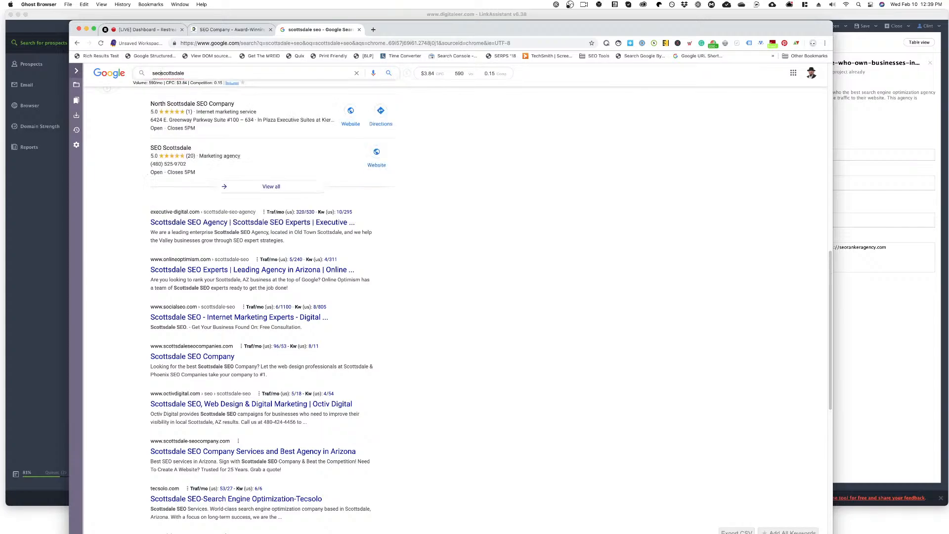
left_click(161, 77)
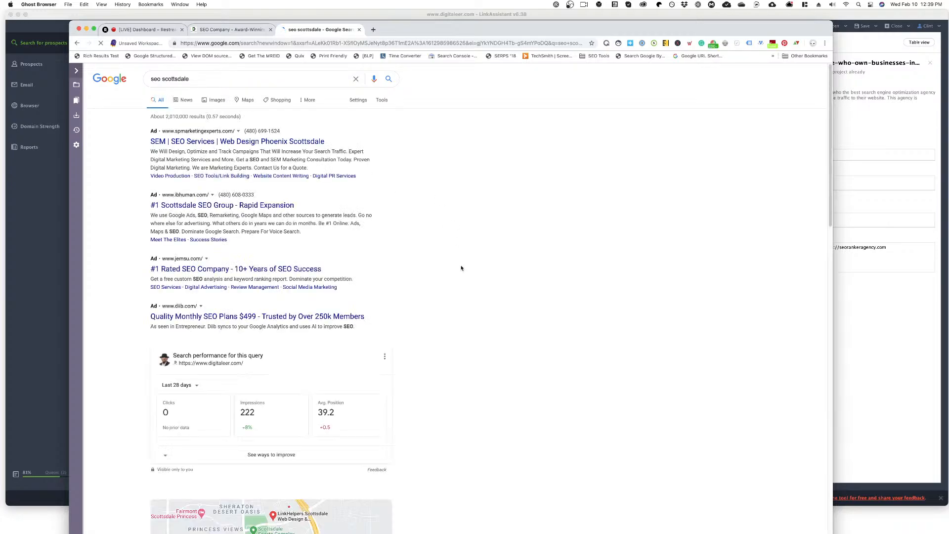
scroll(461, 267, "down", 10)
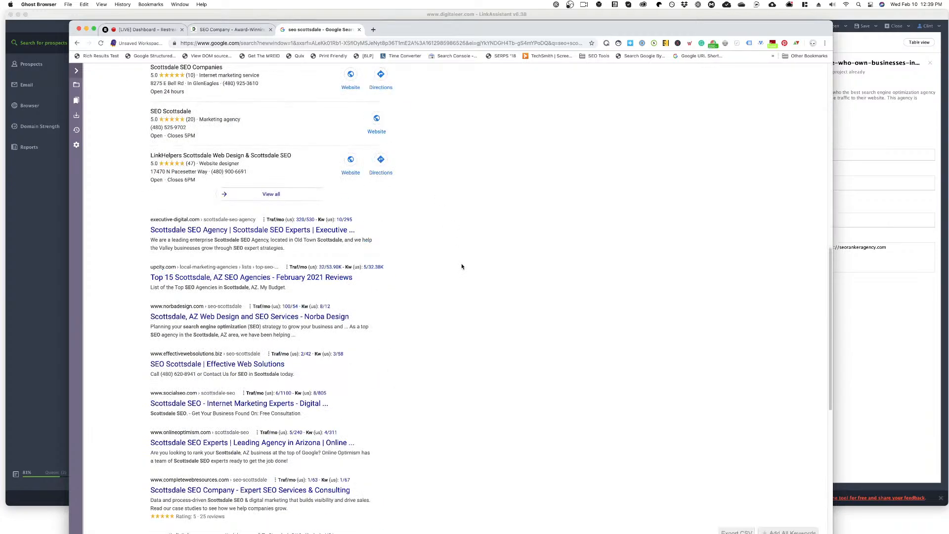
scroll(461, 267, "down", 5)
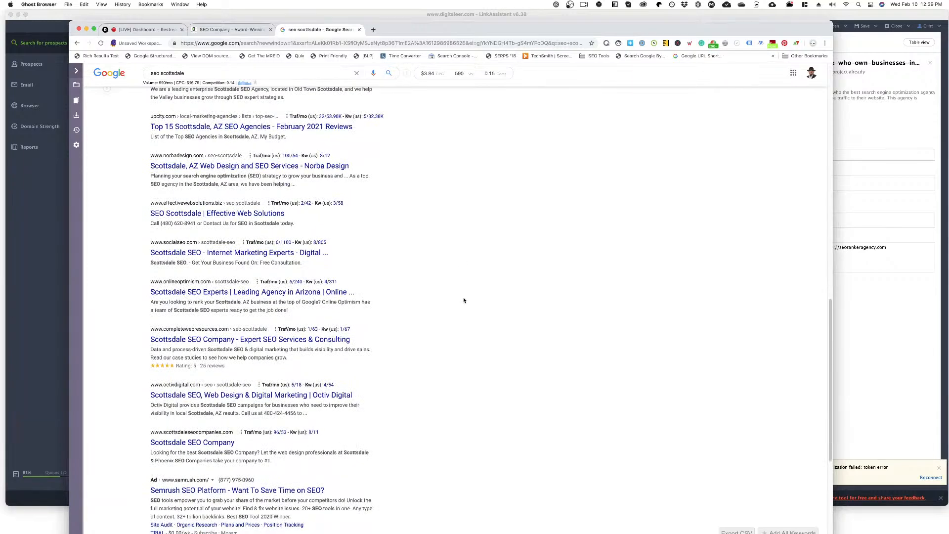
scroll(463, 300, "down", 5)
Step: Open the second page of the "seo scottsdale" results and check the sites ranking there
left_click(324, 506)
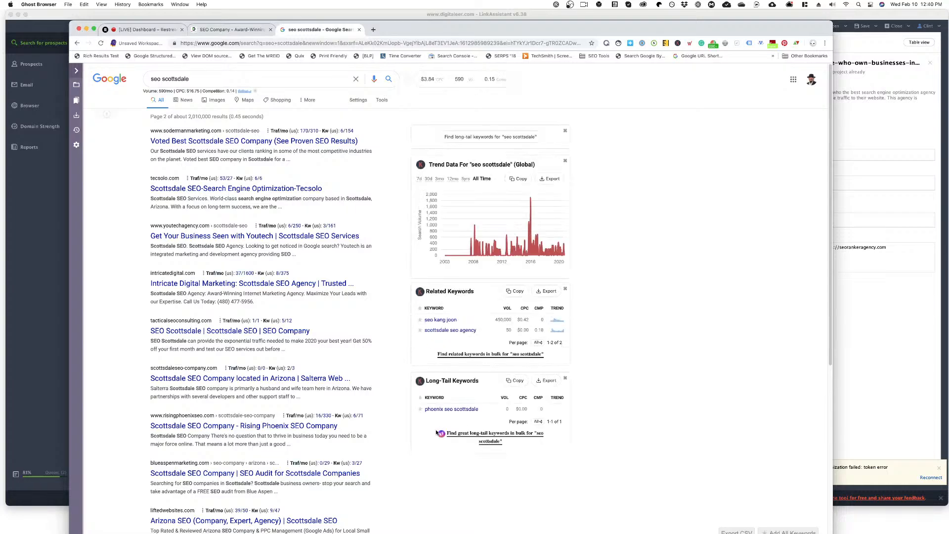
scroll(436, 433, "down", 3)
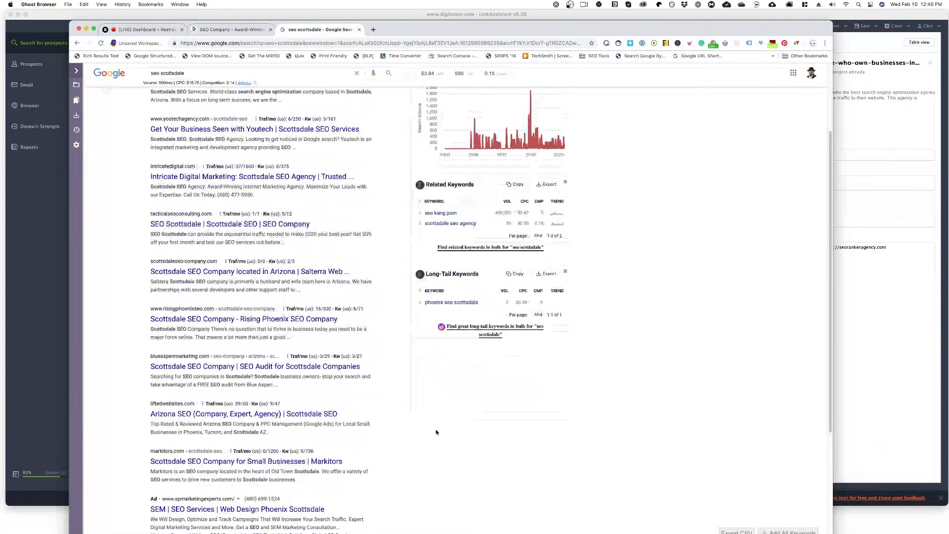
scroll(428, 422, "up", 3)
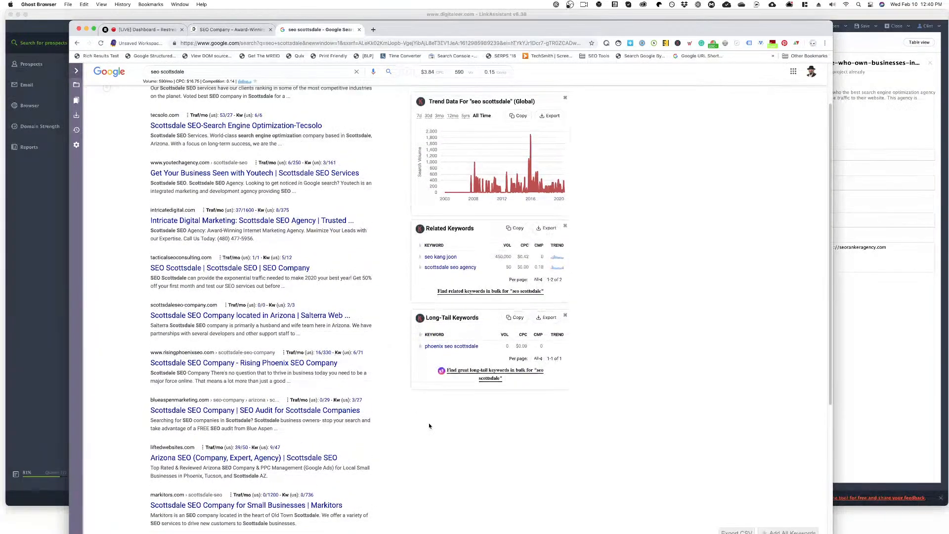
Step: Open the third page of Google's "seo scottsdale" results and look through the sites ranking there
scroll(428, 423, "down", 8)
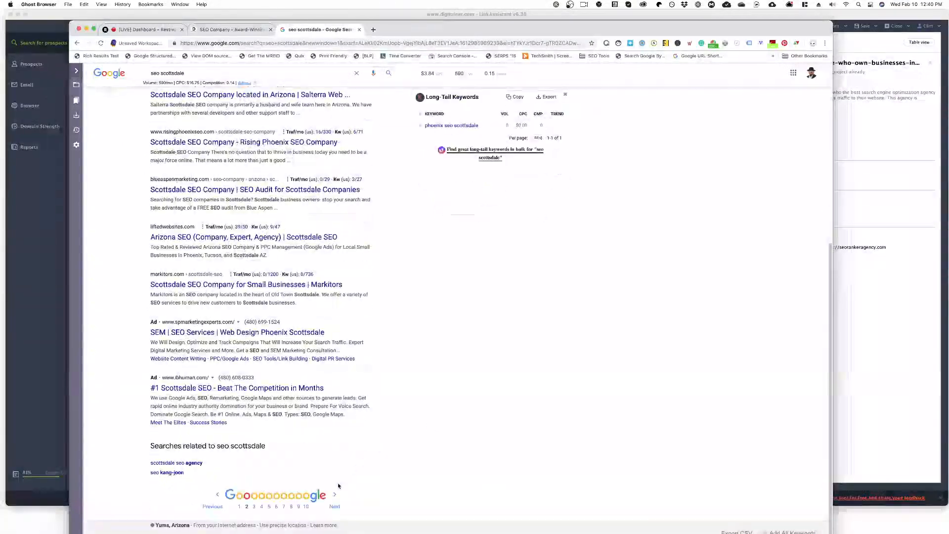
left_click(331, 506)
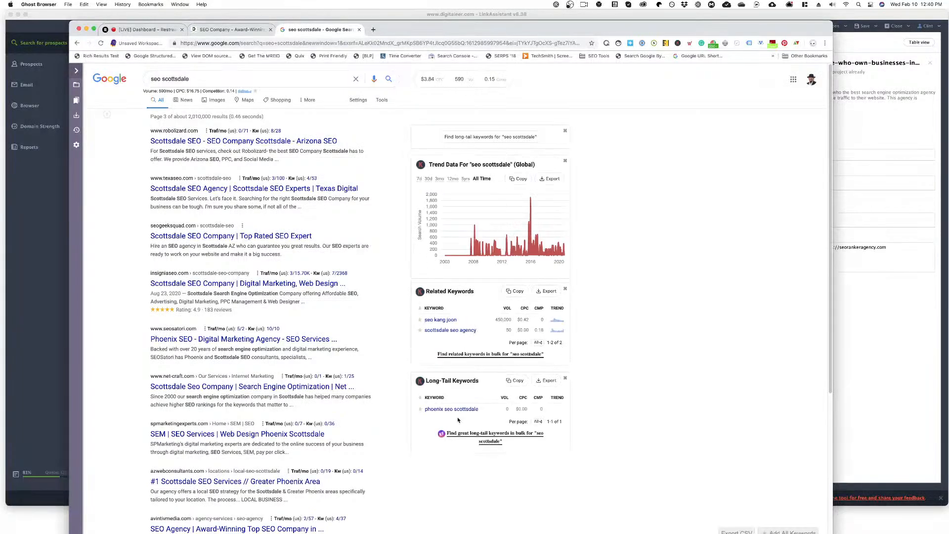
scroll(458, 420, "down", 1)
scroll(458, 420, "down", 1)
scroll(457, 420, "down", 3)
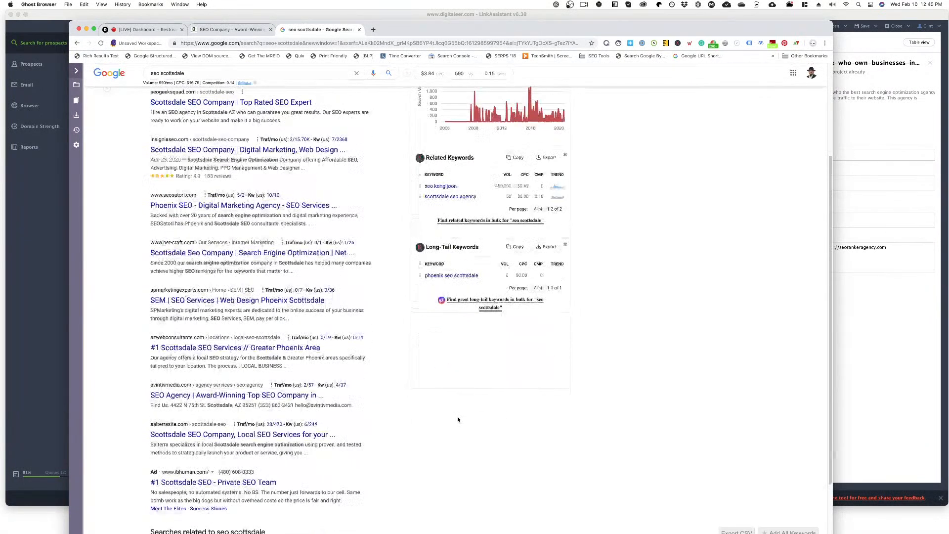
scroll(458, 419, "down", 3)
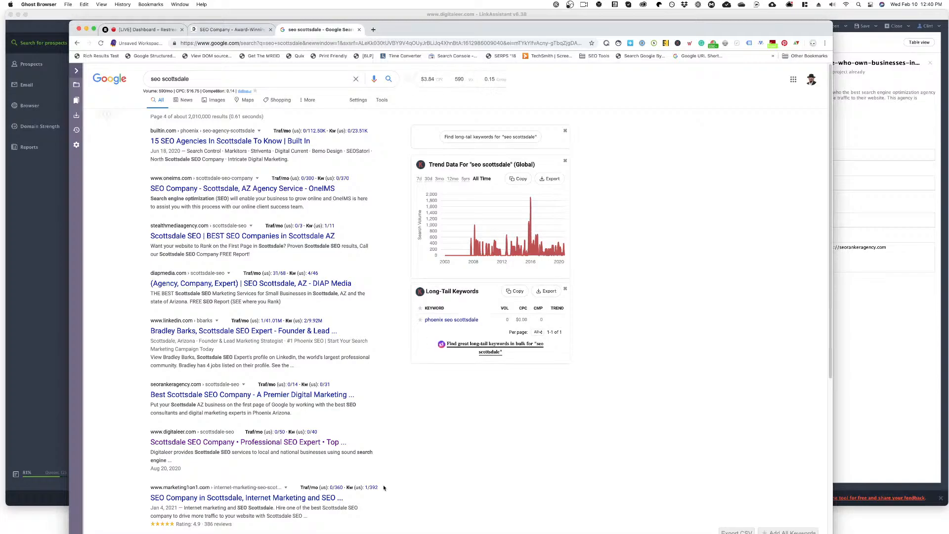
Step: Go to the fourth page of the "seo scottsdale" results and check the positions of seorankeragency.com and digitaleer.com
scroll(384, 487, "down", 5)
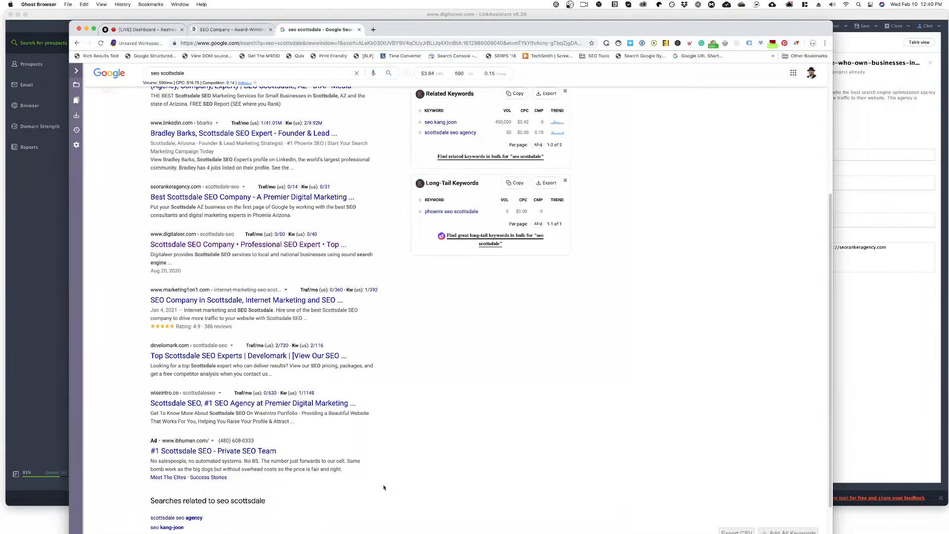
scroll(384, 488, "down", 2)
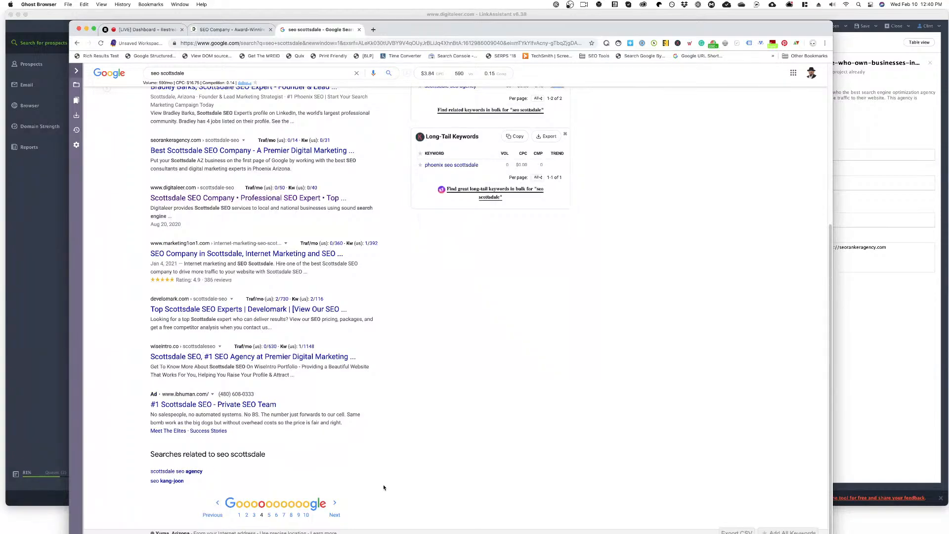
scroll(383, 487, "down", 1)
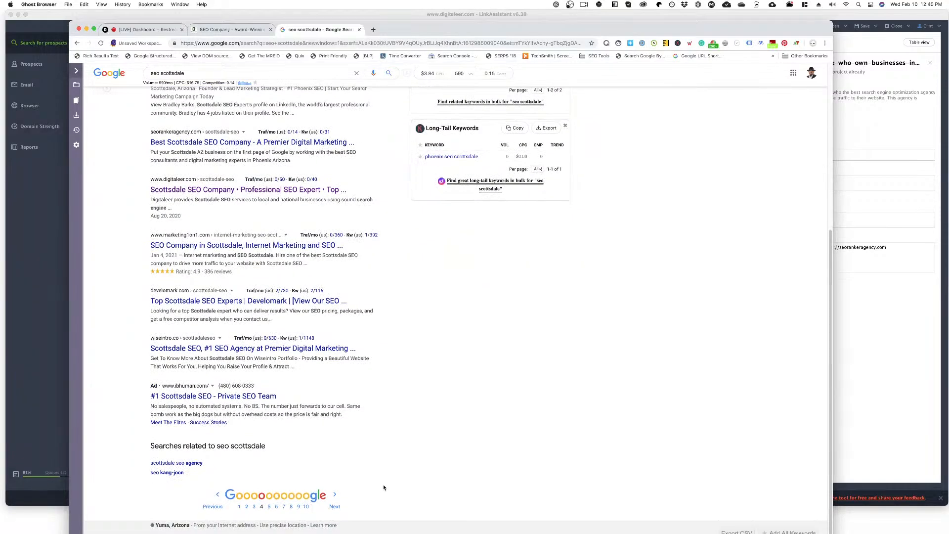
scroll(384, 487, "up", 6)
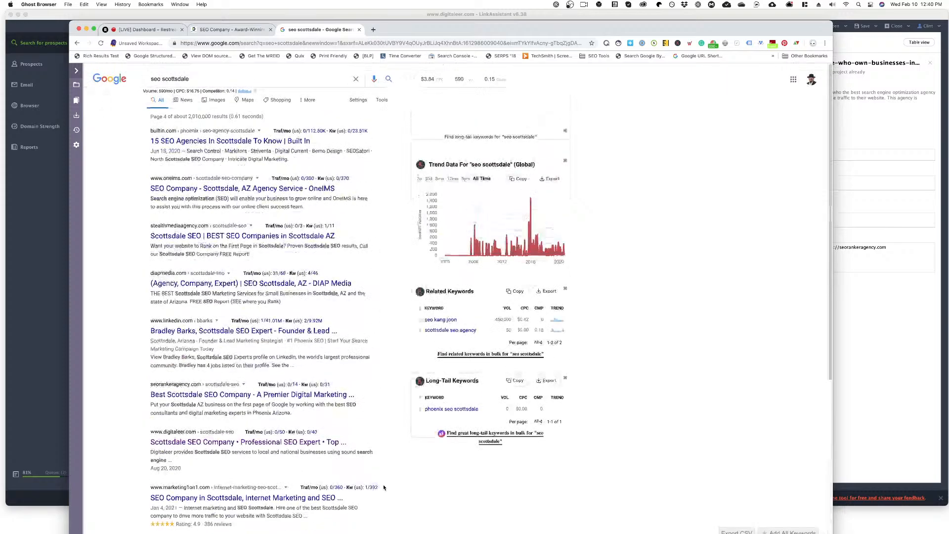
Step: Switch to LinkAssistant, open the amoblog.com prospect about Scottsdale business owners, and examine the links in its article
left_click(41, 362)
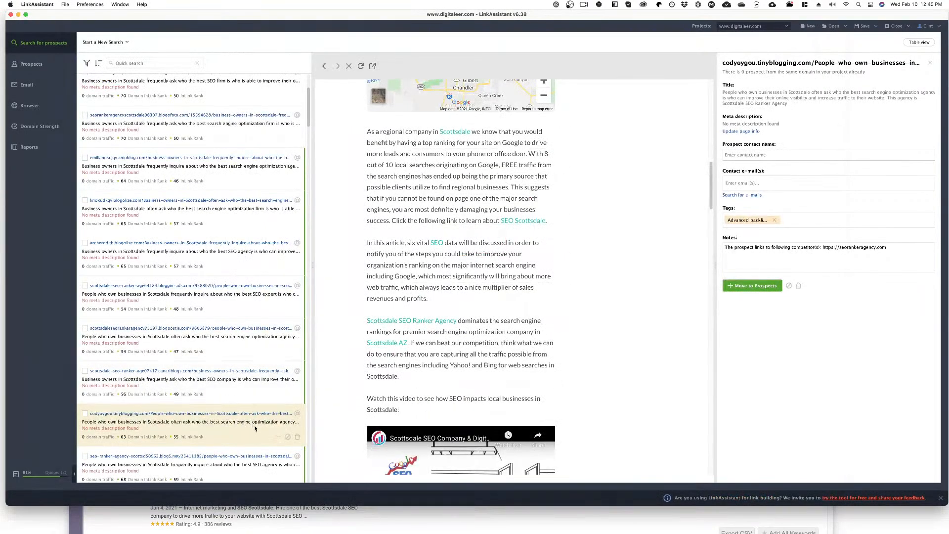
scroll(252, 425, "up", 1)
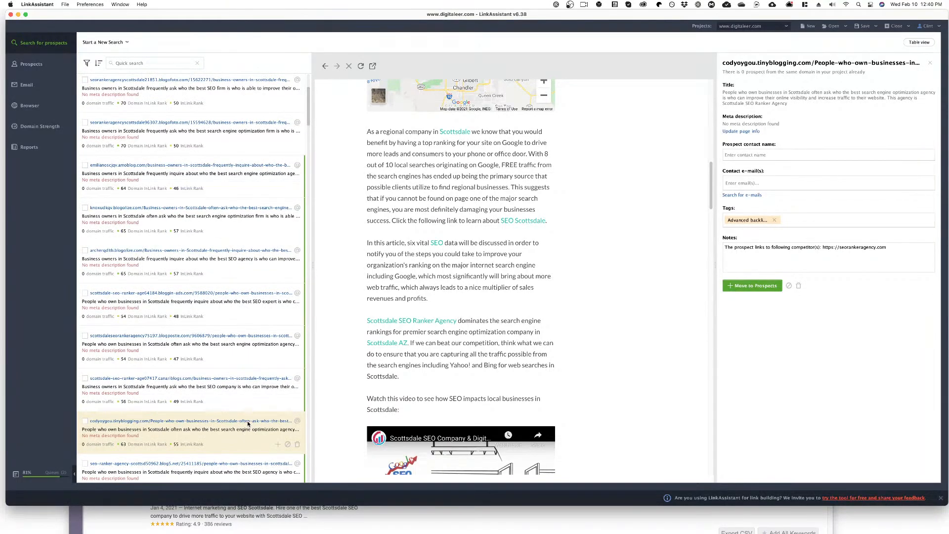
scroll(248, 423, "up", 5)
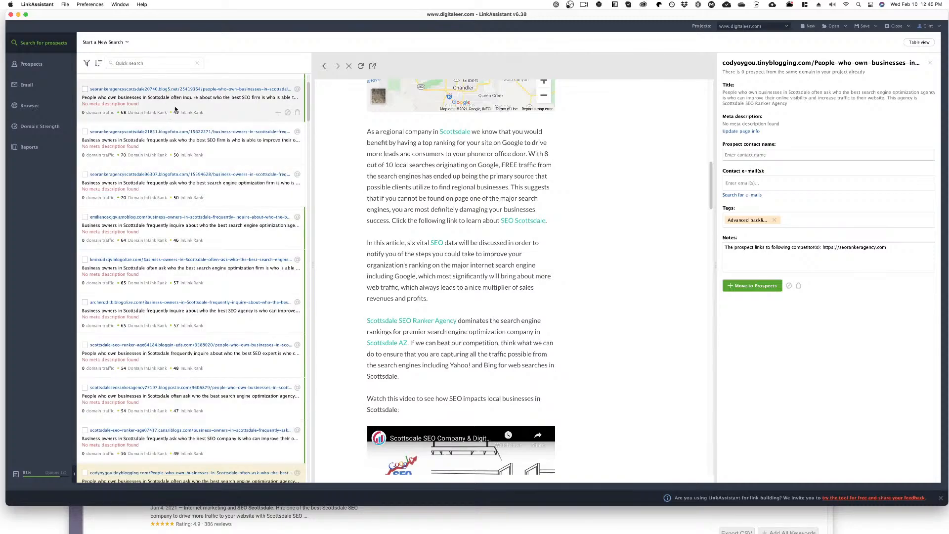
left_click(183, 222)
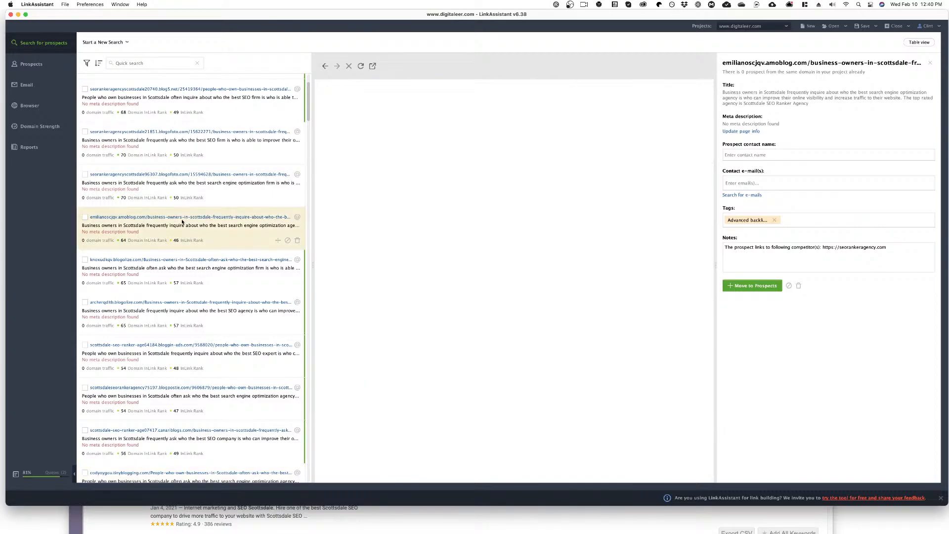
scroll(475, 375, "down", 10)
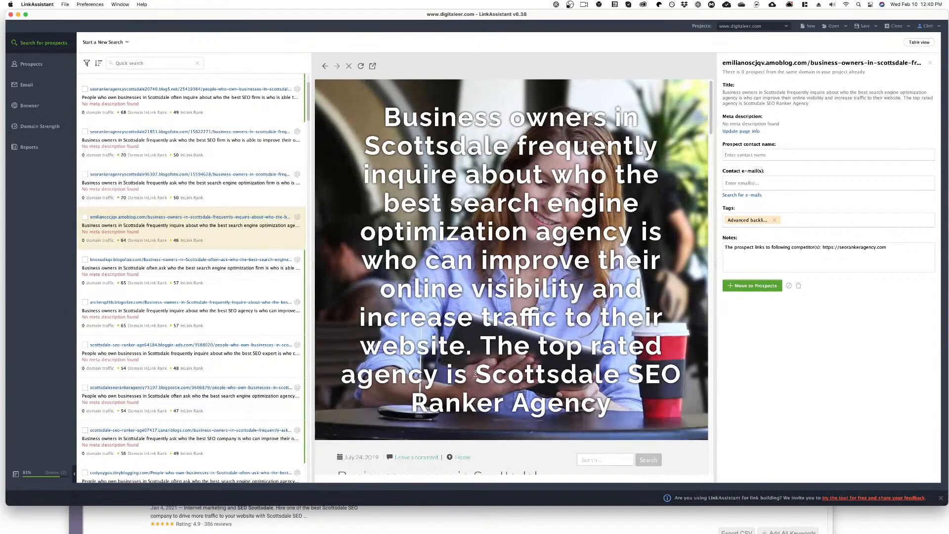
scroll(475, 372, "down", 8)
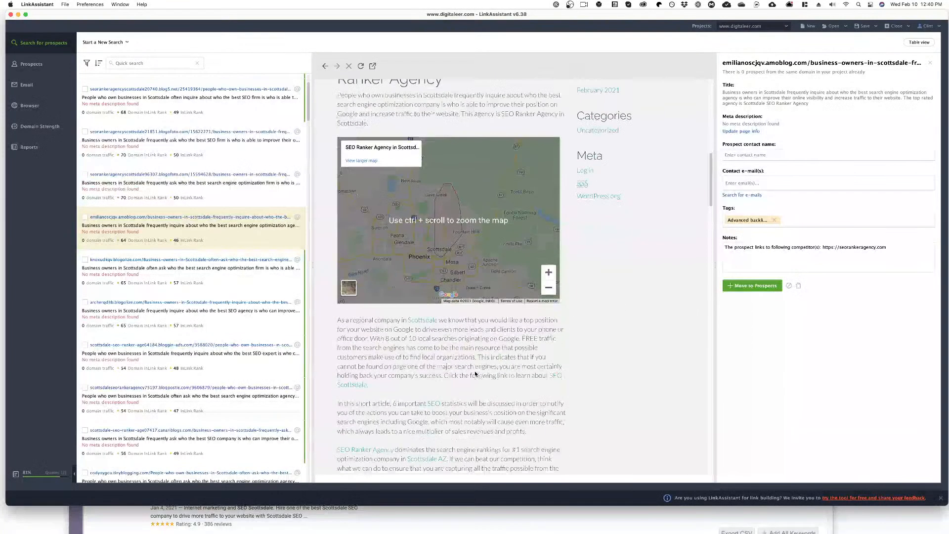
scroll(241, 341, "down", 3)
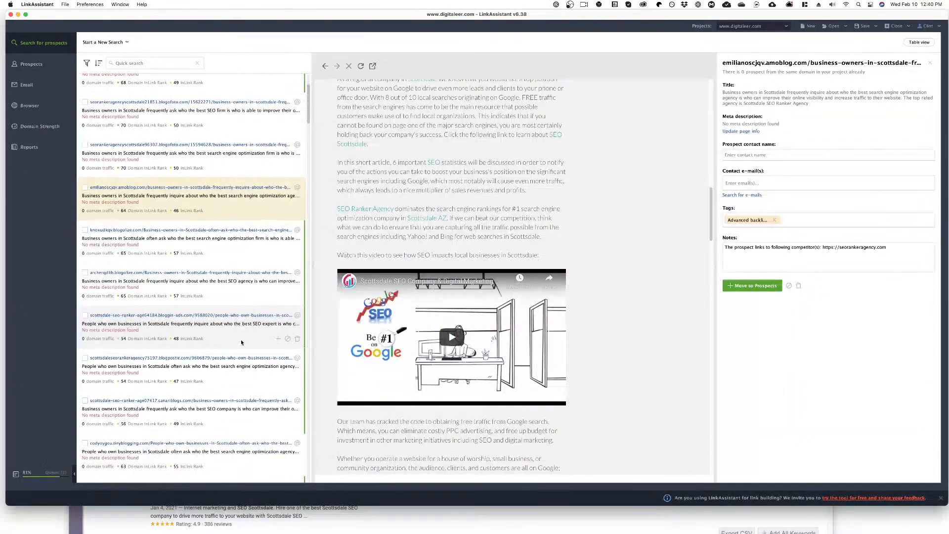
Step: Look through the list of found prospects and dismiss the synchronization error notice
scroll(242, 342, "down", 3)
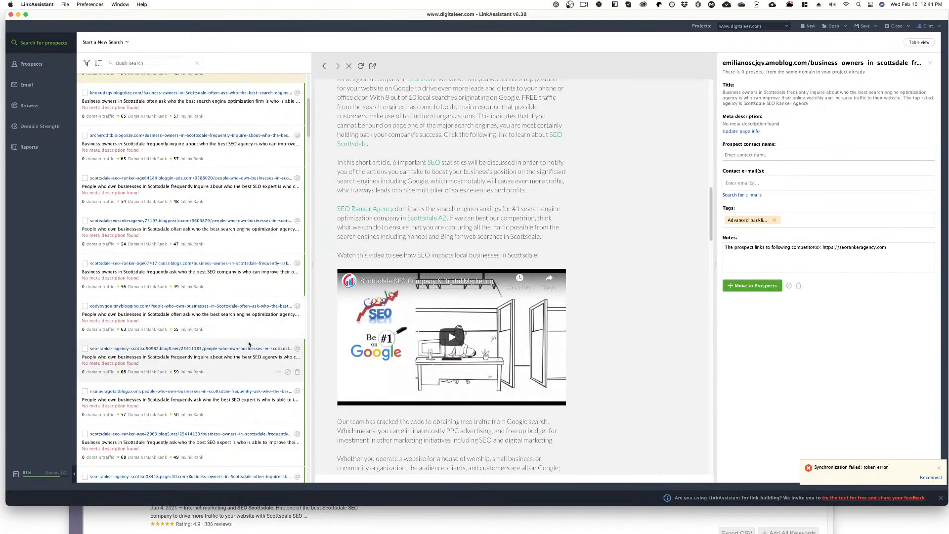
scroll(244, 342, "down", 3)
scroll(249, 343, "up", 2)
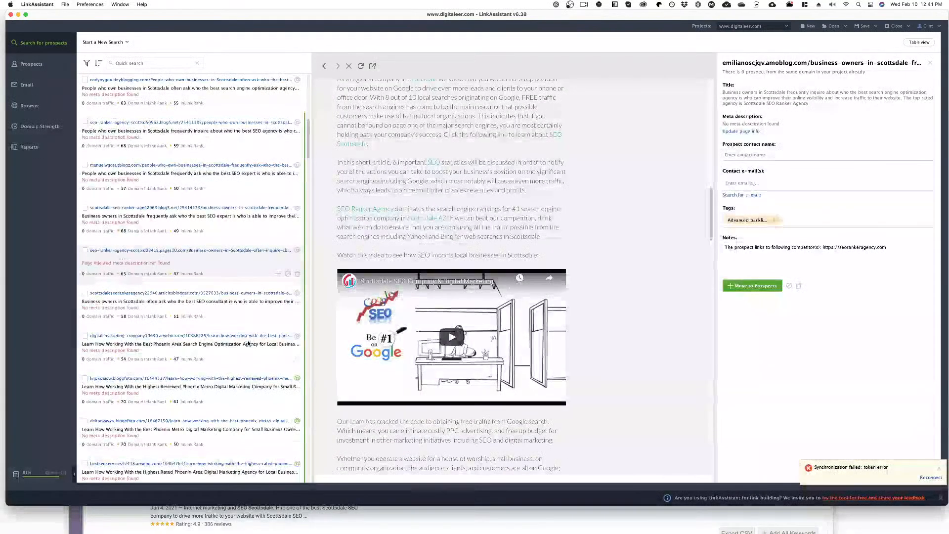
scroll(249, 341, "up", 8)
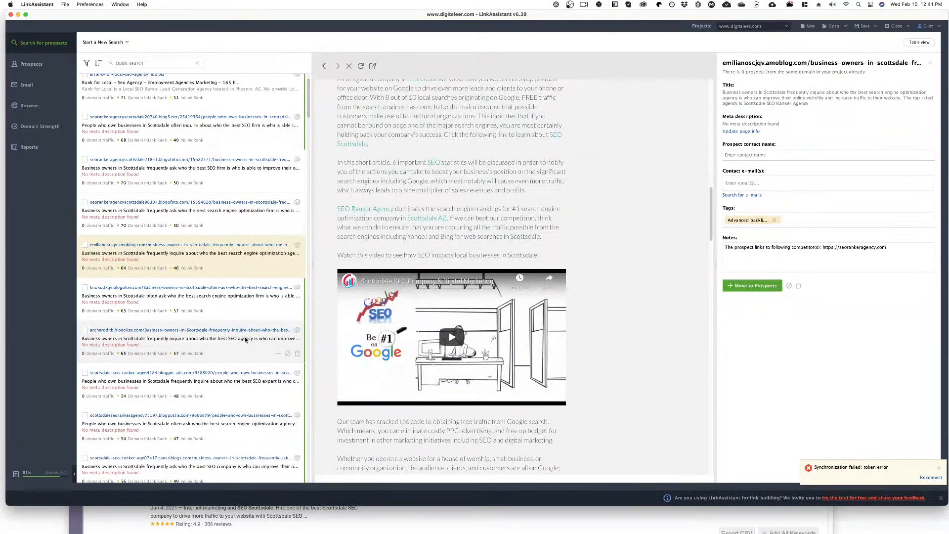
left_click(939, 468)
scroll(242, 296, "up", 2)
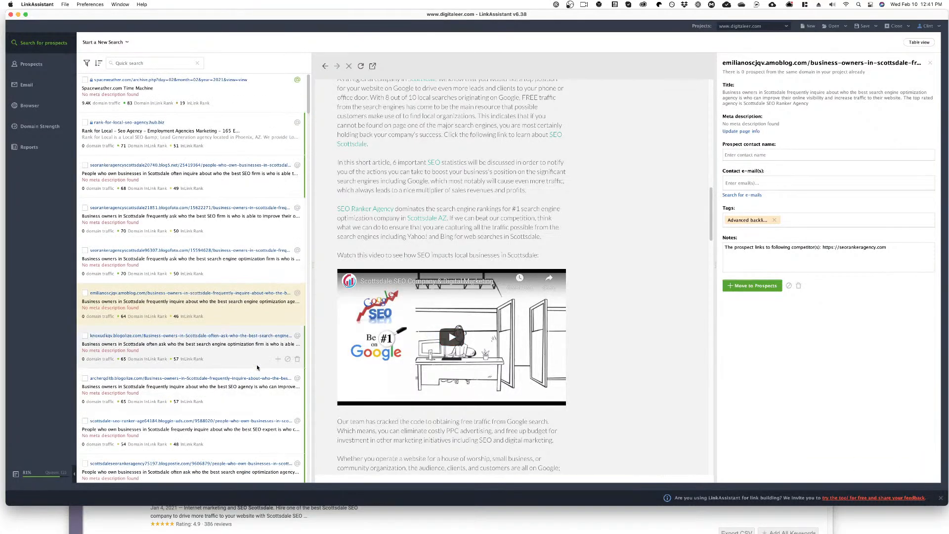
left_click(117, 41)
left_click(317, 102)
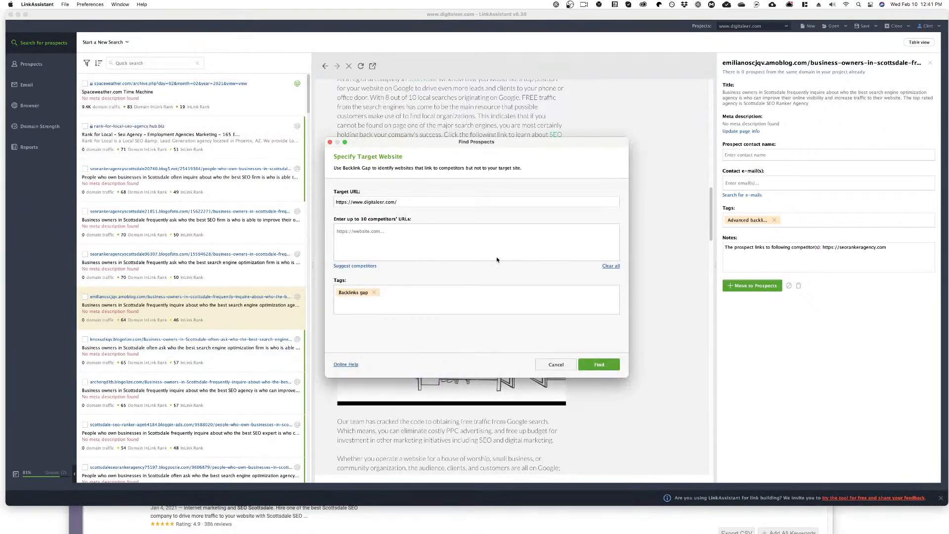
left_click(363, 268)
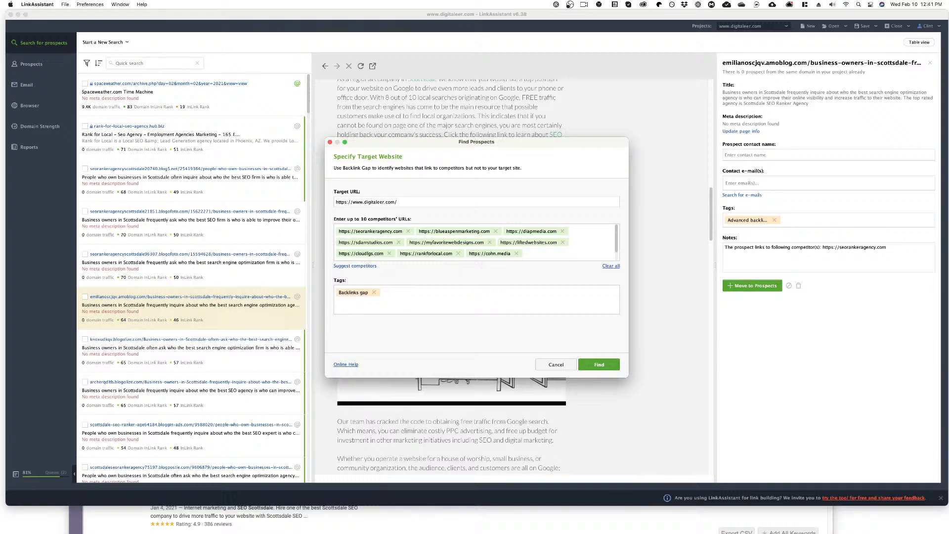
Step: Switch to Ghost Browser, search Google for "phoenix seo", and review the map and organic results
key("super+Tab")
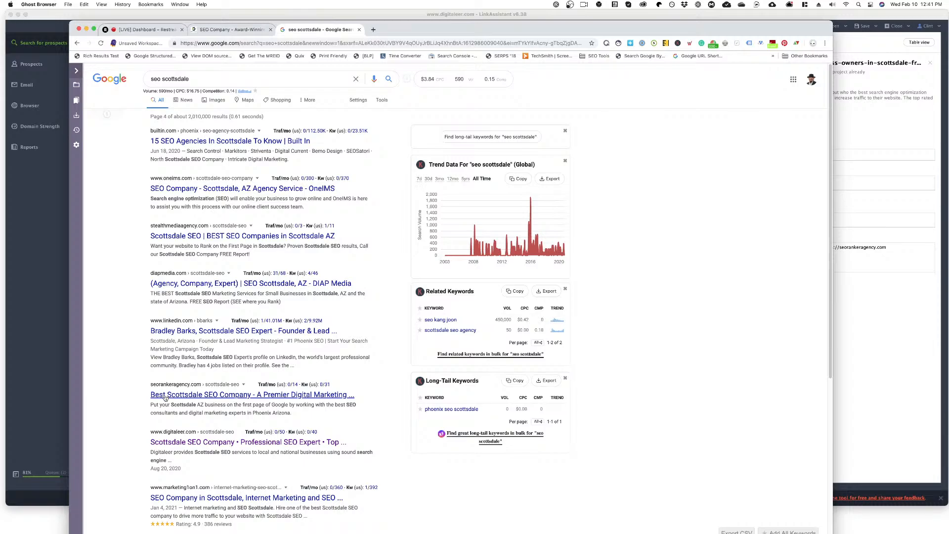
double_click(200, 79)
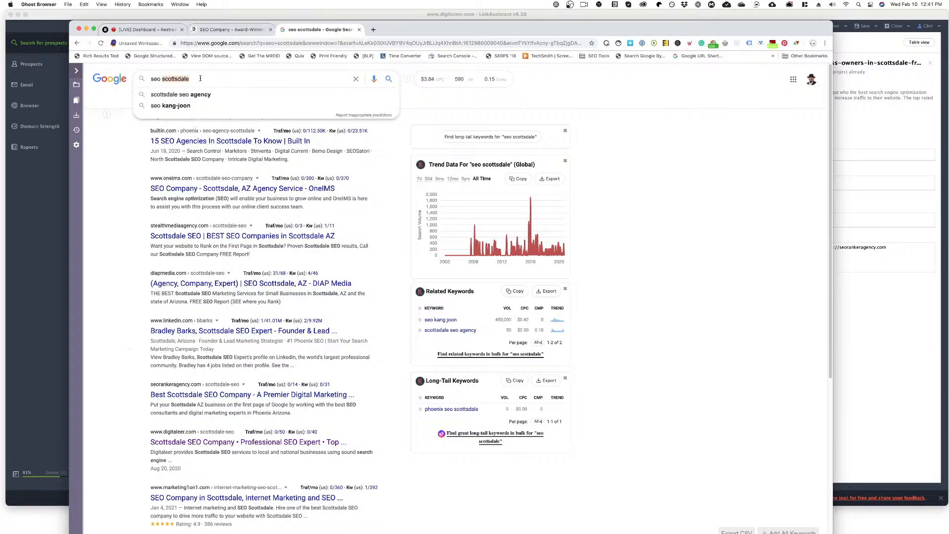
type("phoe")
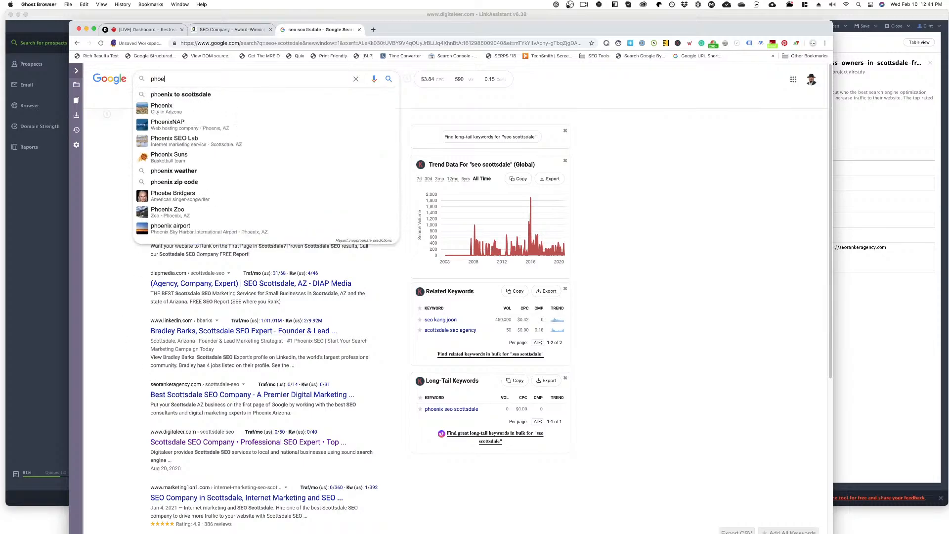
type("nix seo")
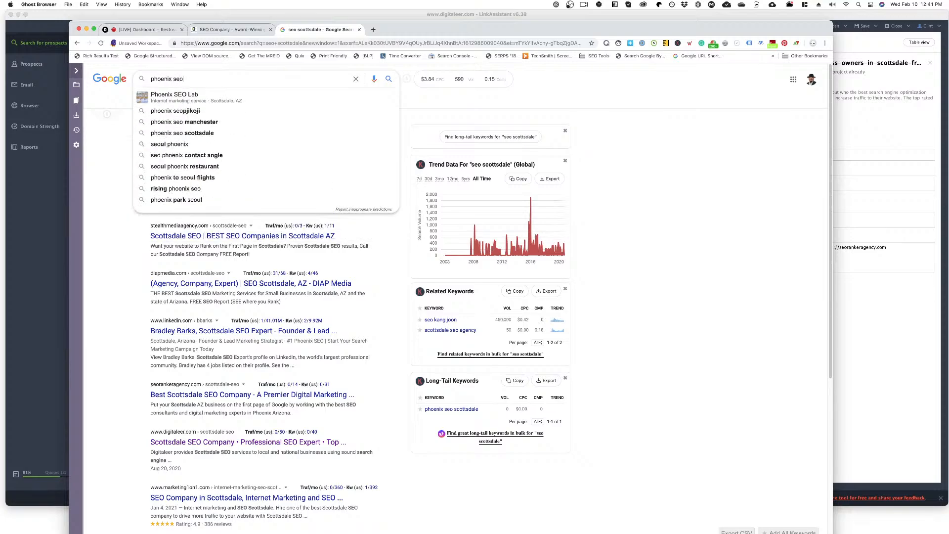
key("Return")
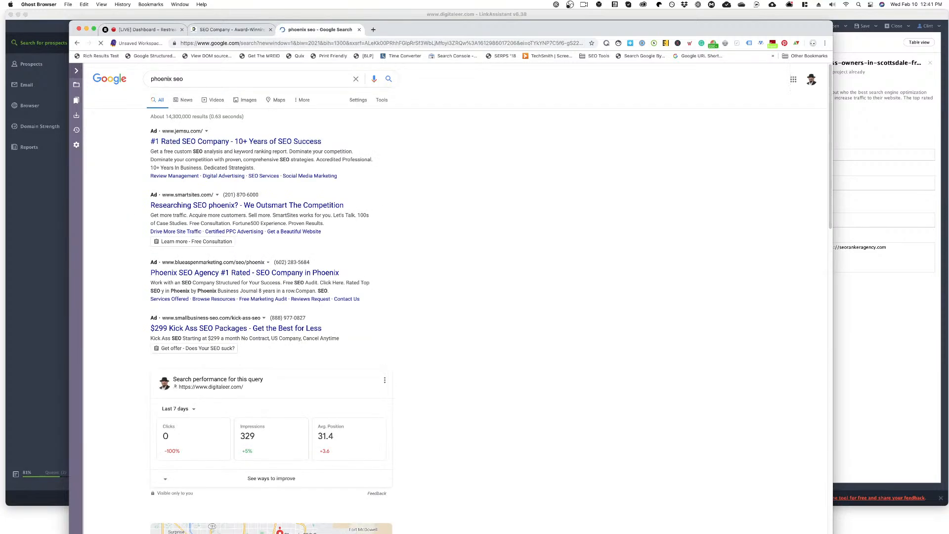
scroll(500, 348, "down", 20)
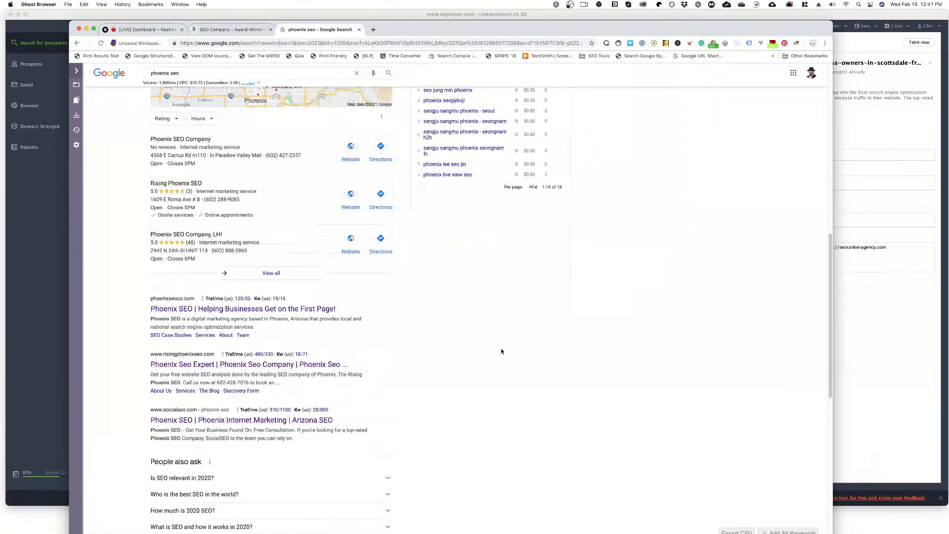
scroll(130, 239, "up", 5)
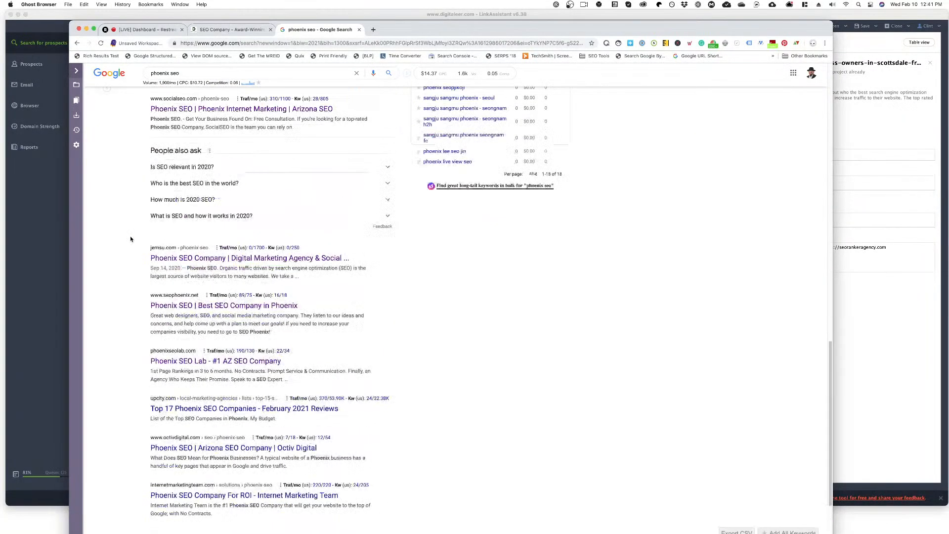
scroll(130, 240, "up", 1)
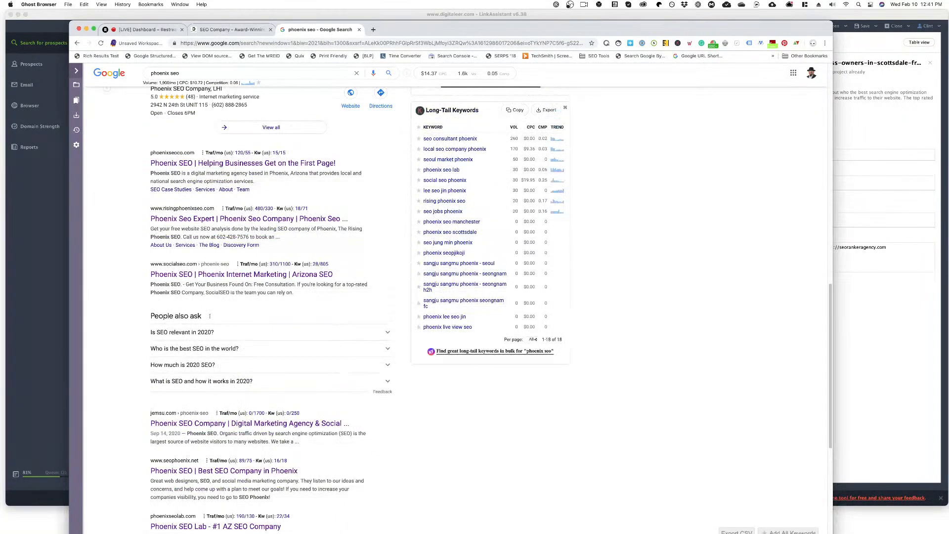
Step: Open the recent Phoenix_SEO workbook in Excel with a wider window, view its Results sheet of ranking sites, and switch back to LinkAssistant
left_click(469, 523)
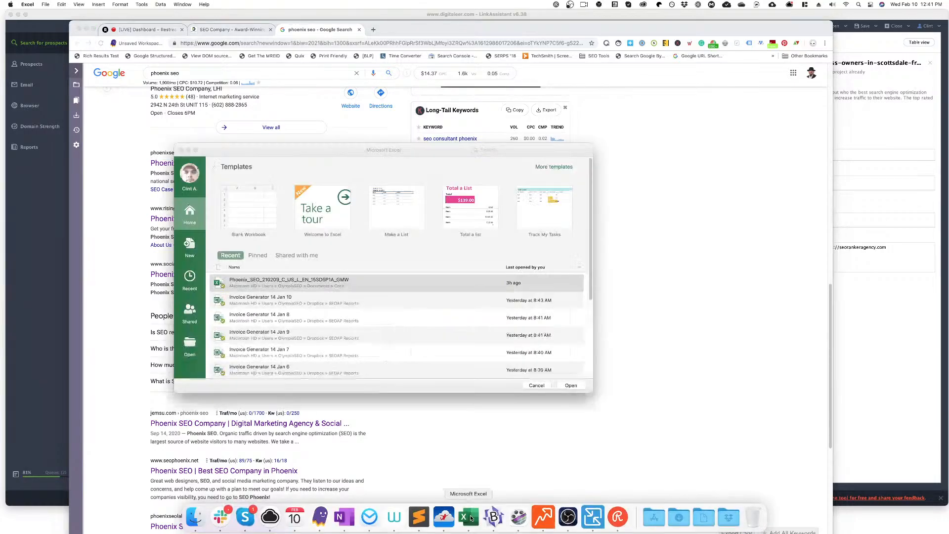
double_click(266, 287)
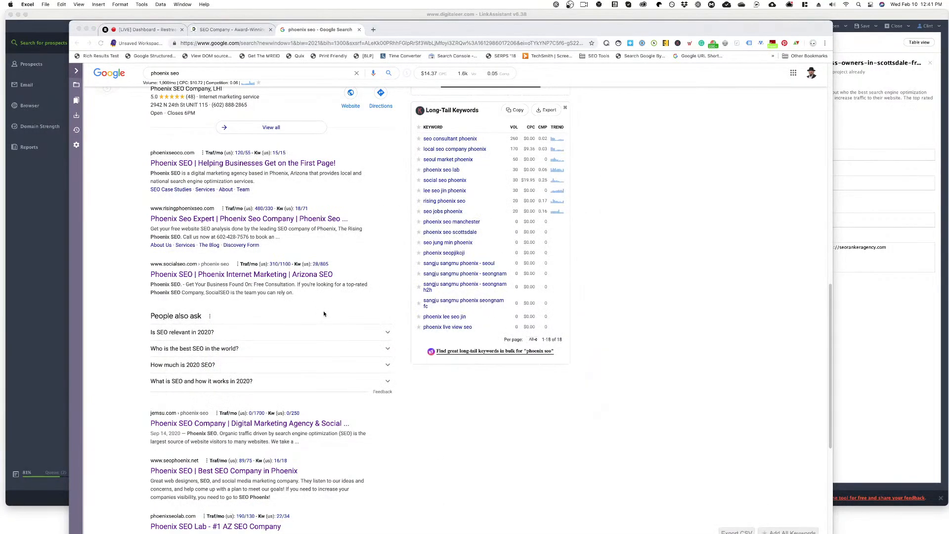
left_click_drag(450, 30, 0, 271)
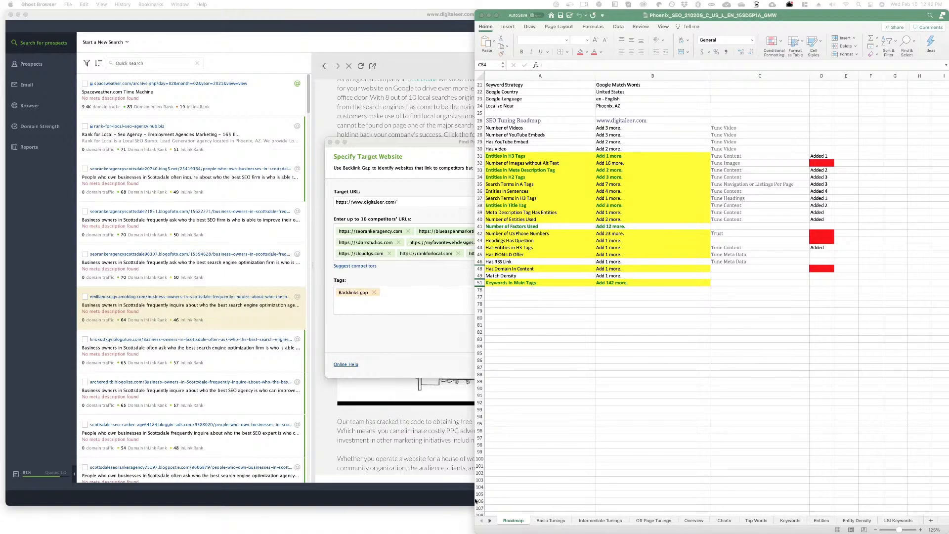
left_click_drag(474, 499, 329, 482)
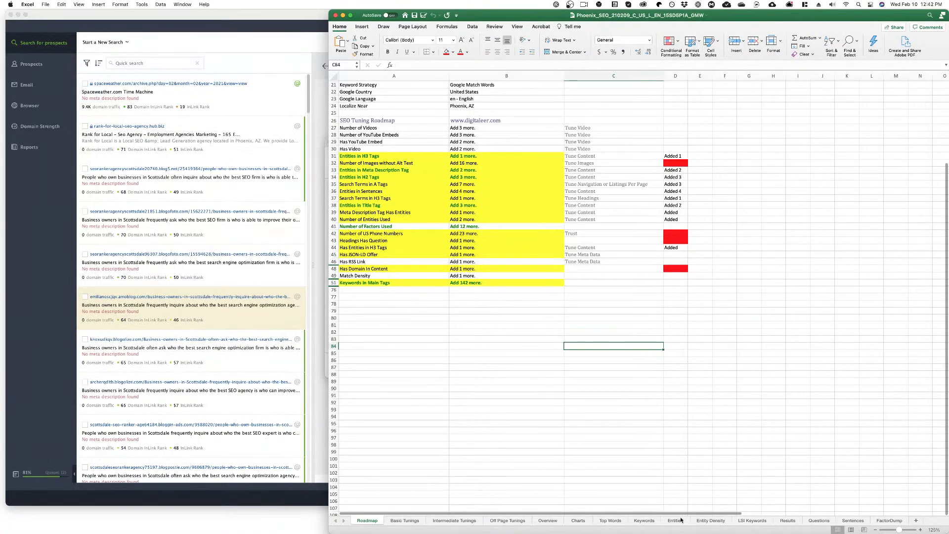
left_click(787, 520)
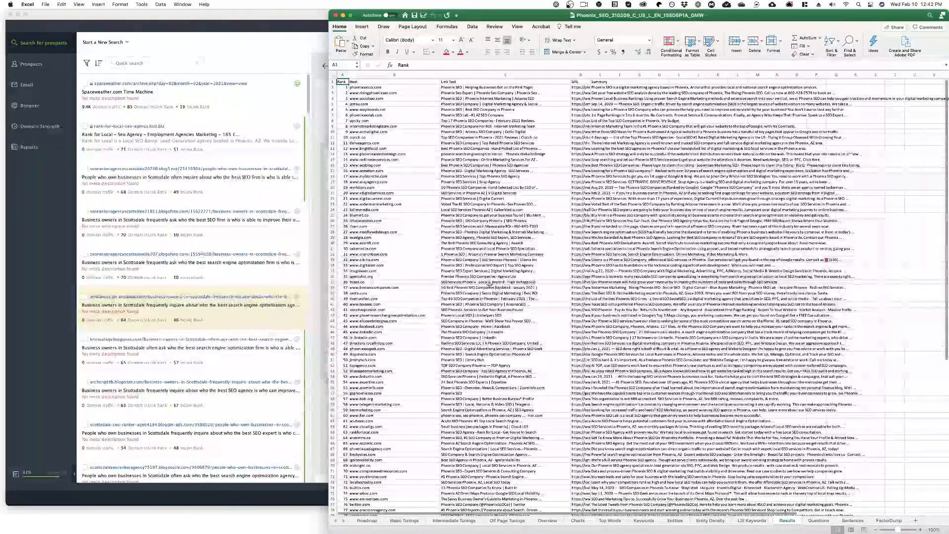
left_click(326, 208)
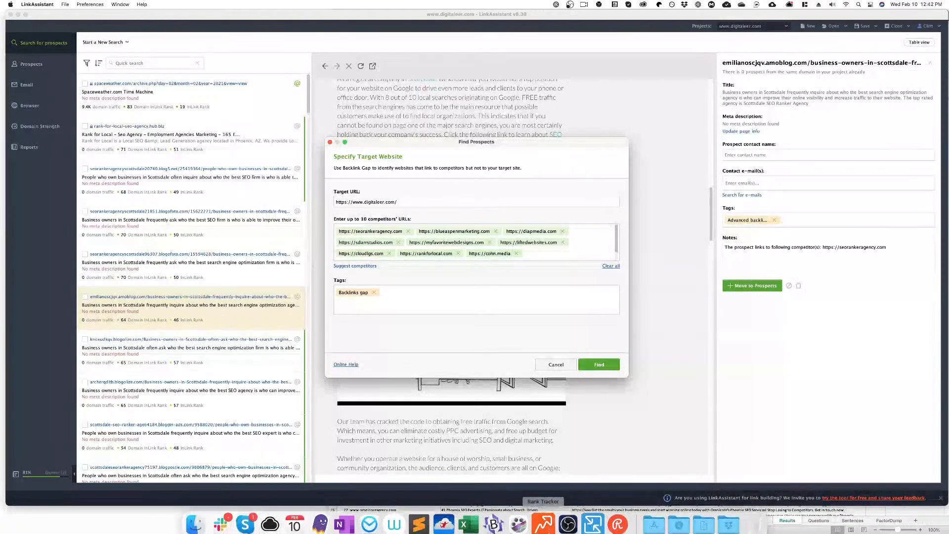
Step: Switch to the Phoenix_SEO workbook in Excel and widen the URL column on the Results sheet to show full addresses
left_click(765, 528)
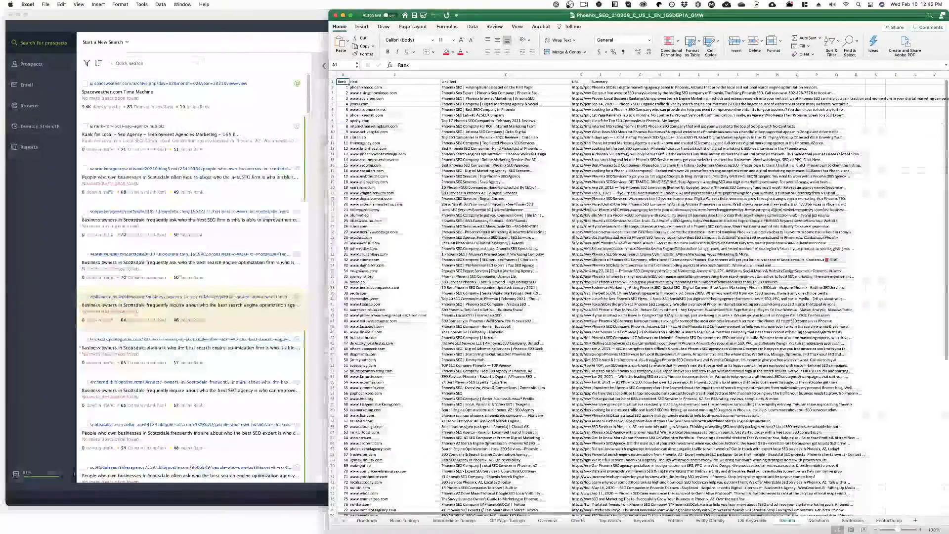
scroll(655, 361, "right", 10)
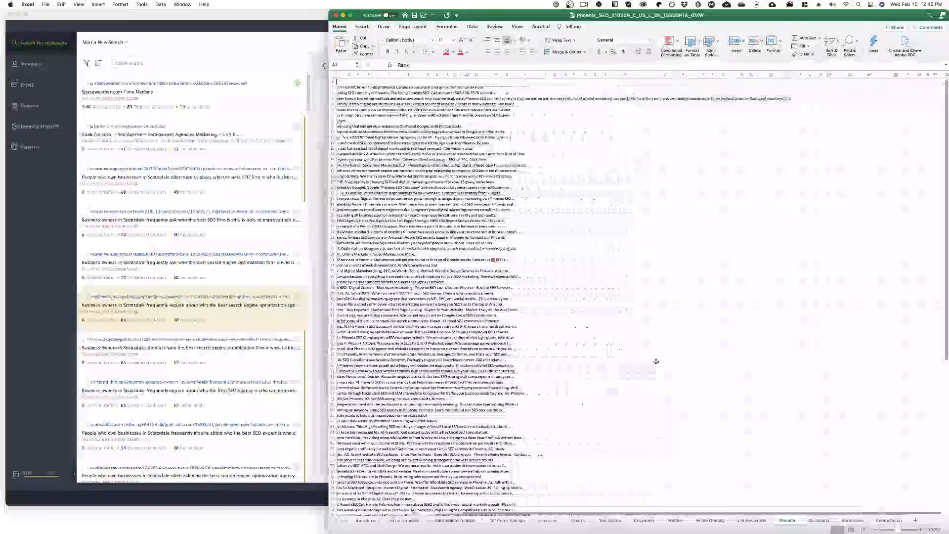
scroll(655, 361, "left", 10)
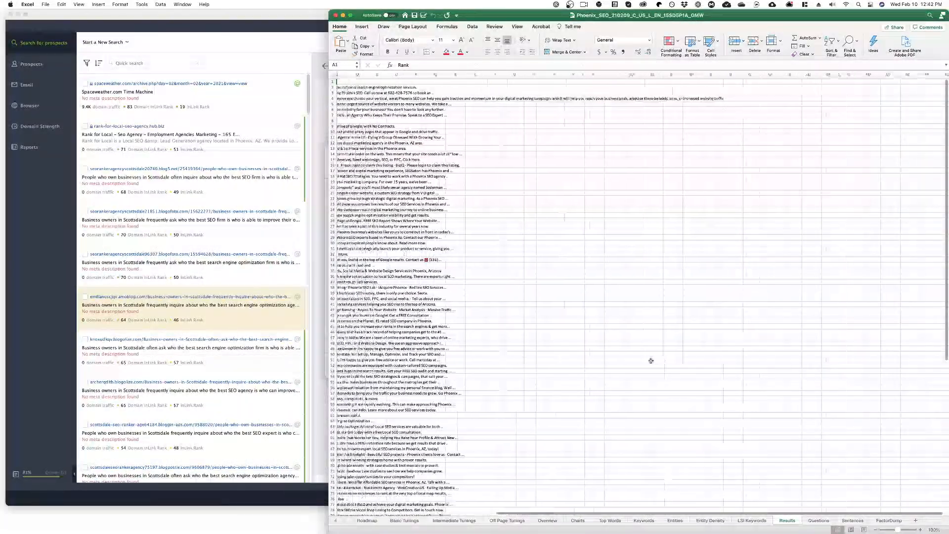
scroll(651, 361, "left", 2)
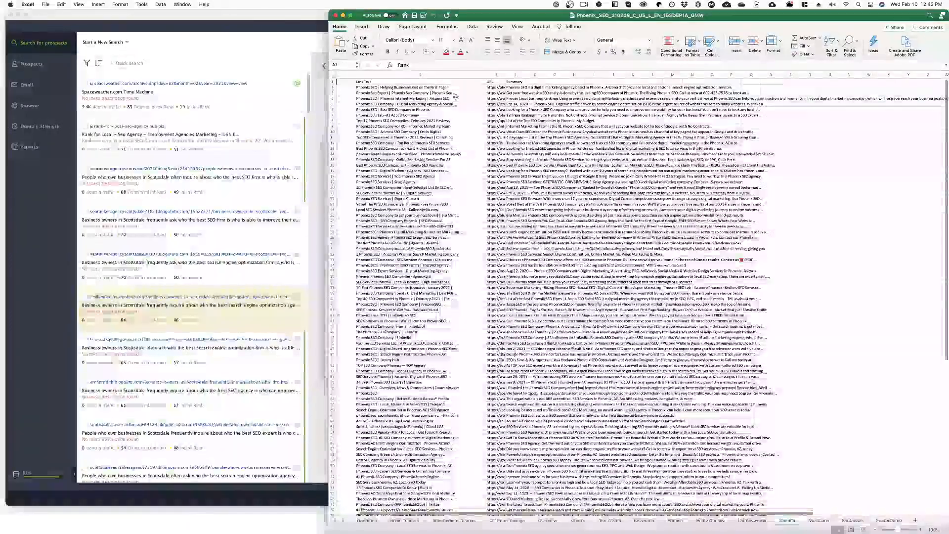
left_click_drag(505, 75, 694, 75)
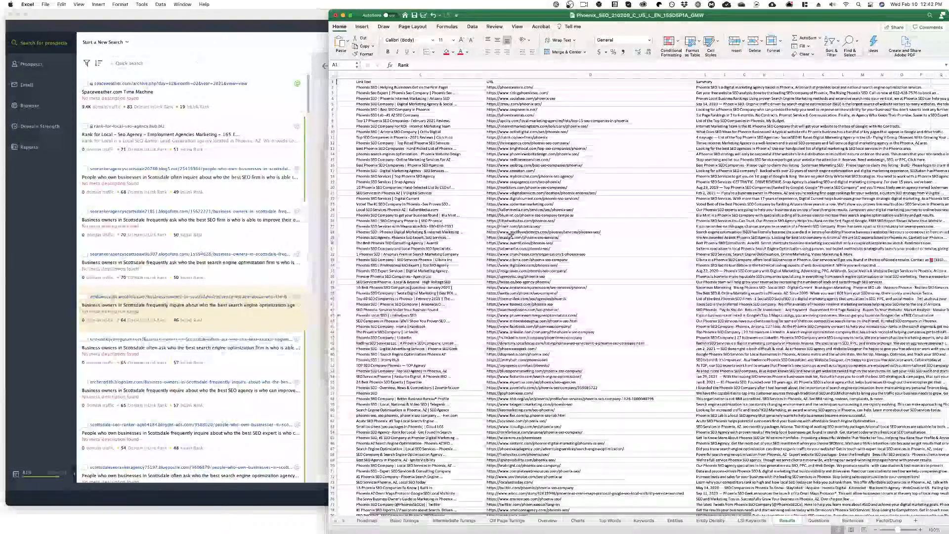
scroll(495, 222, "left", 2)
scroll(495, 223, "left", 2)
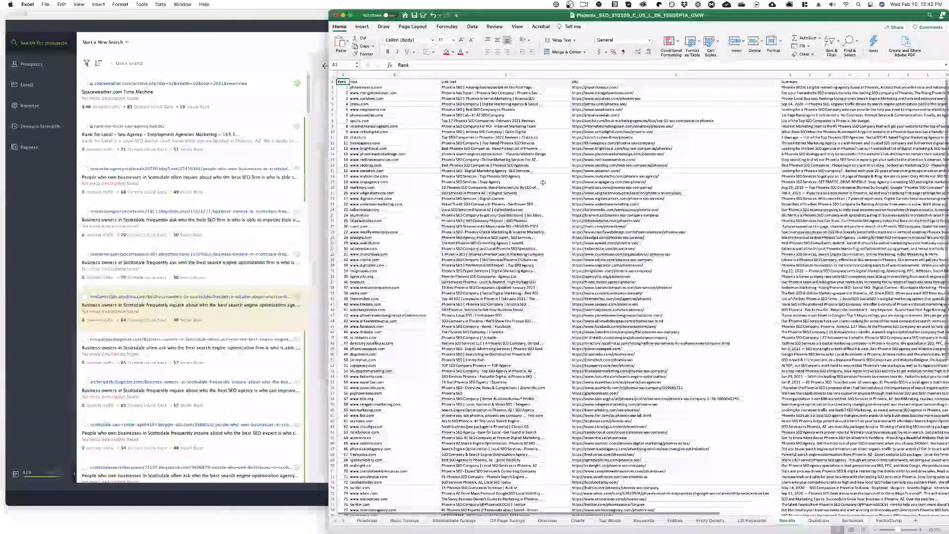
Step: Copy the first eleven URLs from the Results sheet and replace the competitors' URLs in LinkAssistant's Backlink Gap search with them
left_click_drag(629, 89, 628, 115)
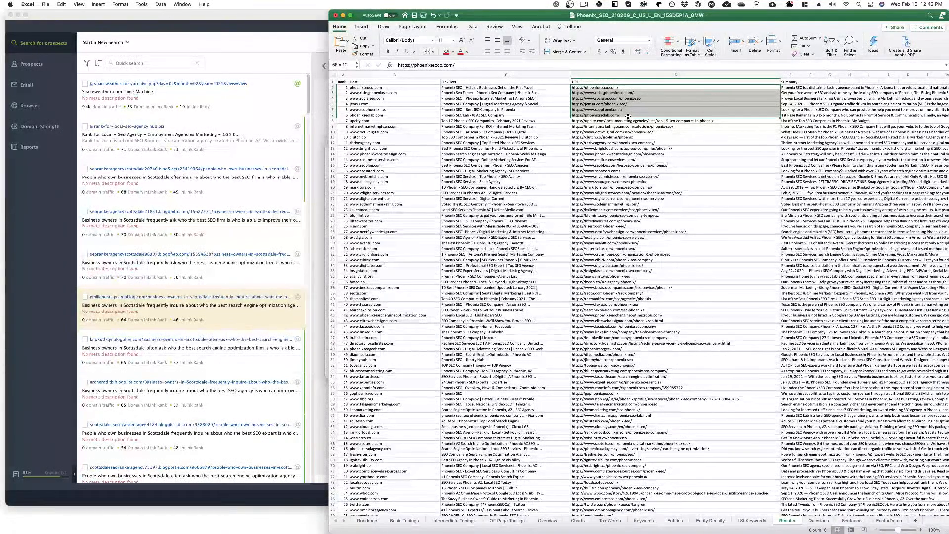
left_click_drag(627, 116, 628, 142)
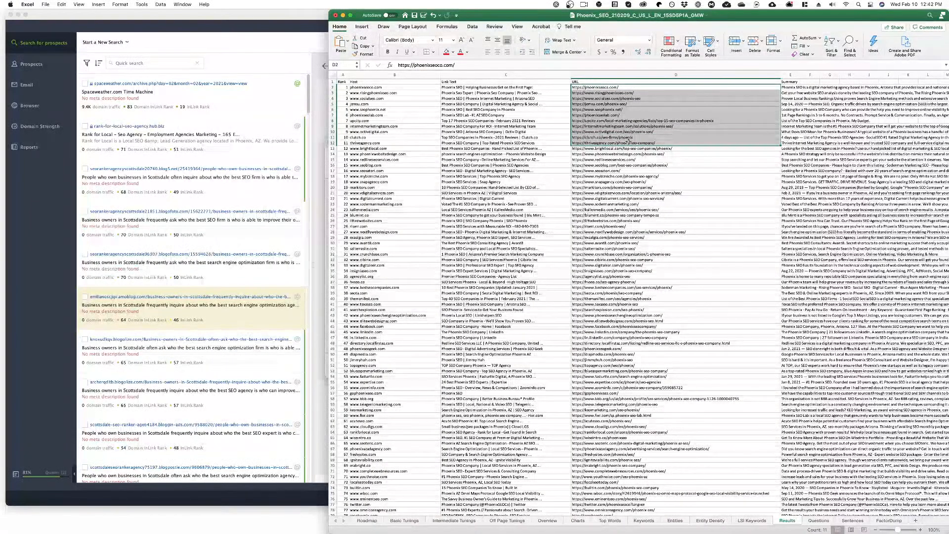
key("super+c")
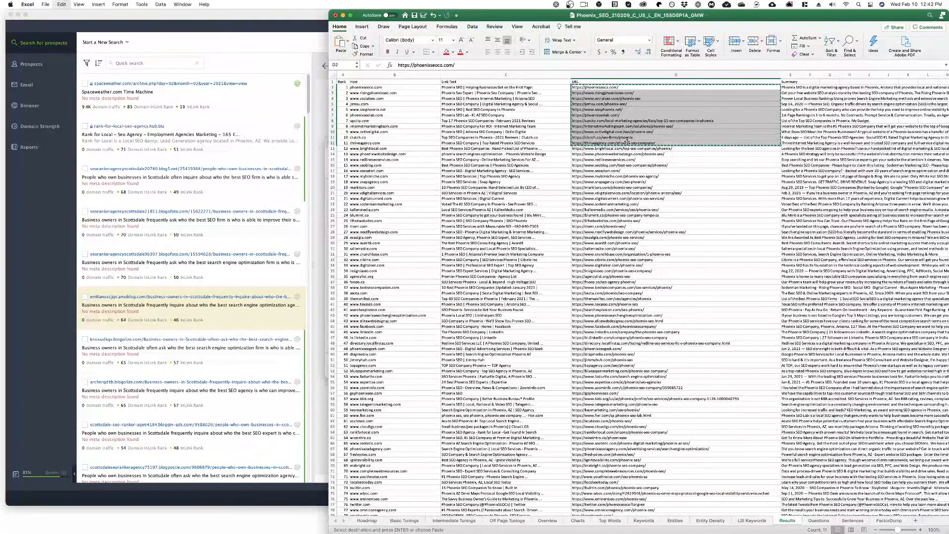
left_click(327, 176)
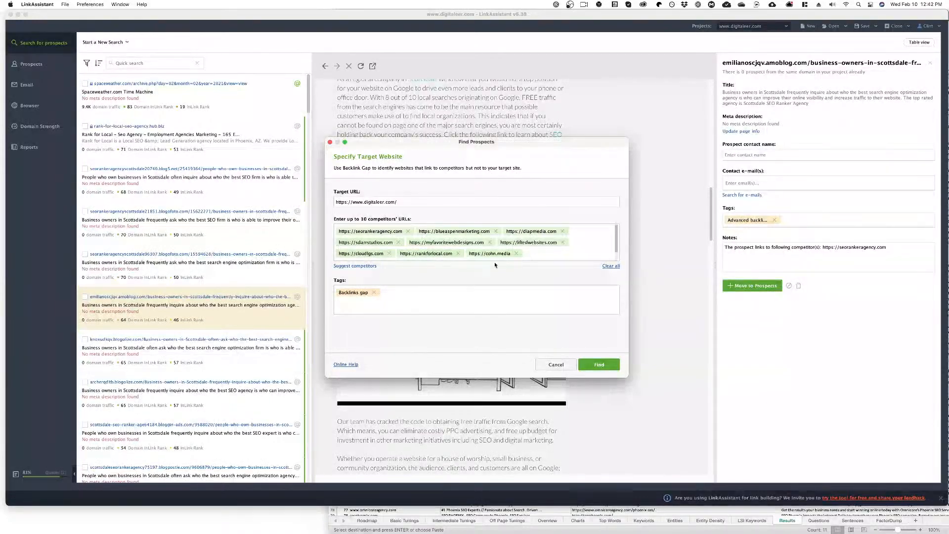
left_click(609, 266)
key("super+v")
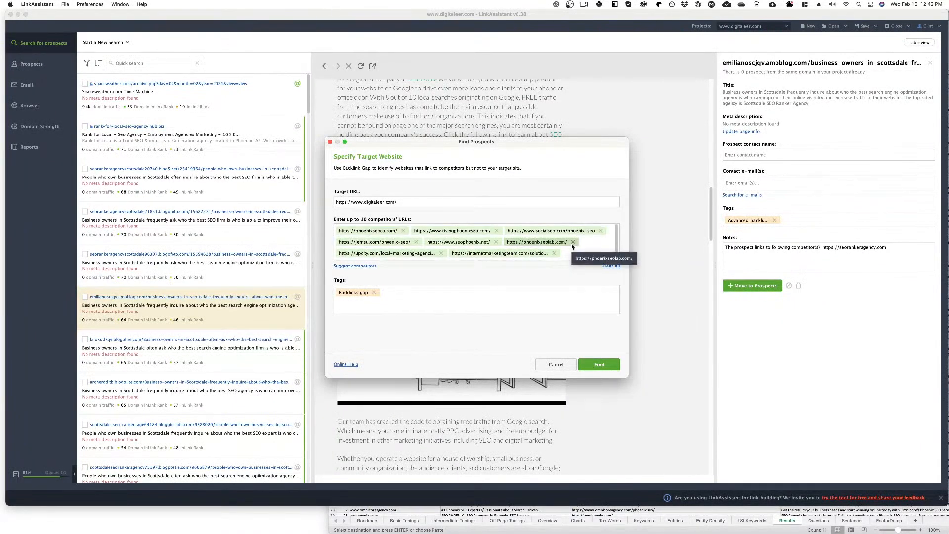
Step: Remove the directory sites upcity.com and clutch.co from the competitors' URLs
left_click(441, 253)
scroll(442, 254, "down", 2)
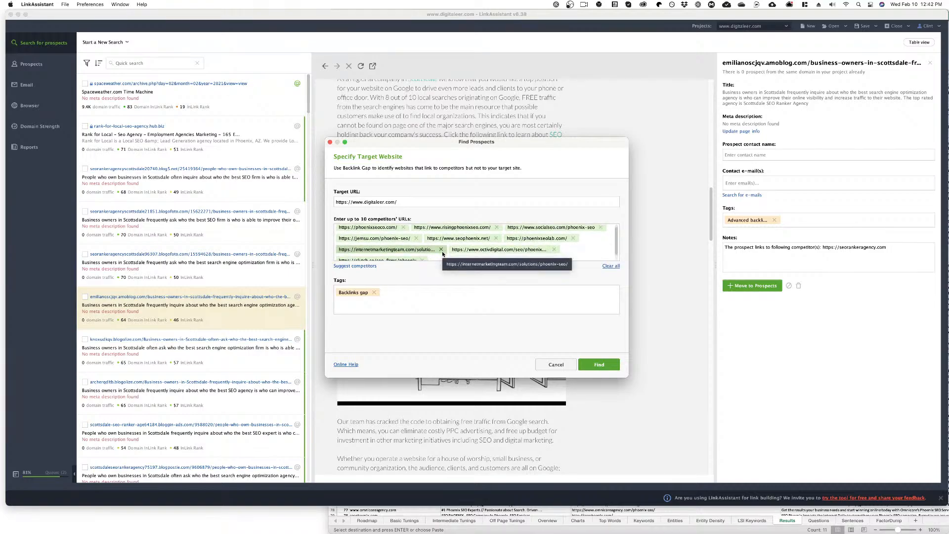
left_click(422, 258)
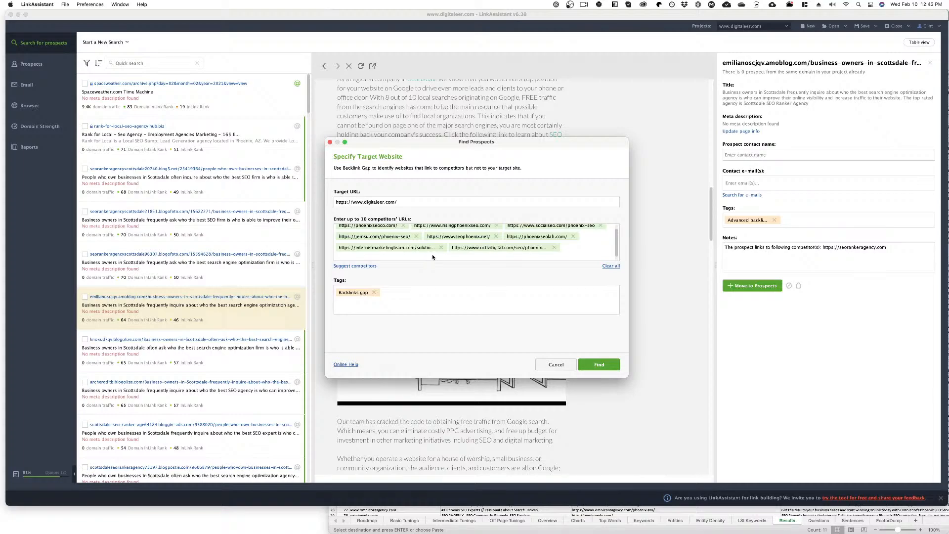
scroll(433, 256, "up", 1)
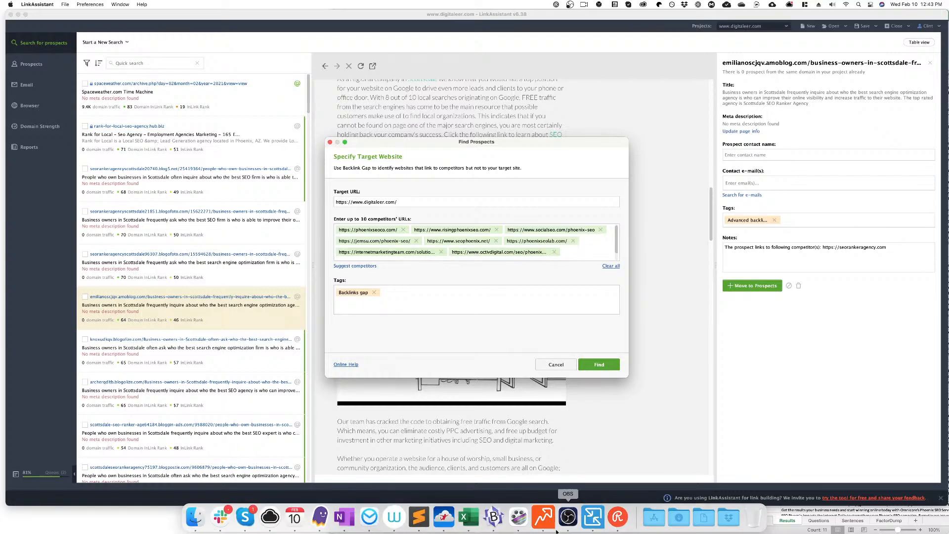
Step: Copy the phoenixwebsitedesign.com and redlineseoservices.com URLs from the Excel Results sheet and add them to the competitors' URLs in LinkAssistant
left_click(769, 530)
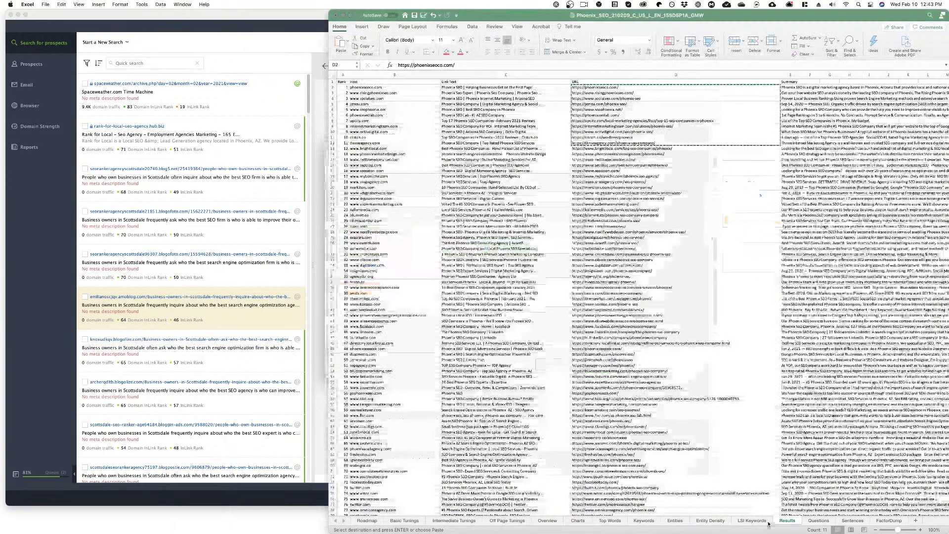
left_click_drag(677, 156, 679, 164)
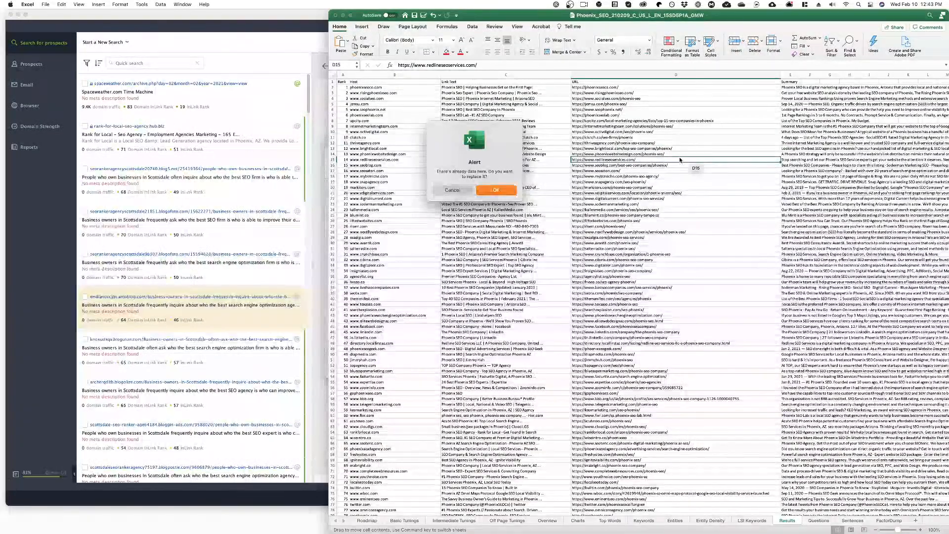
left_click(459, 191)
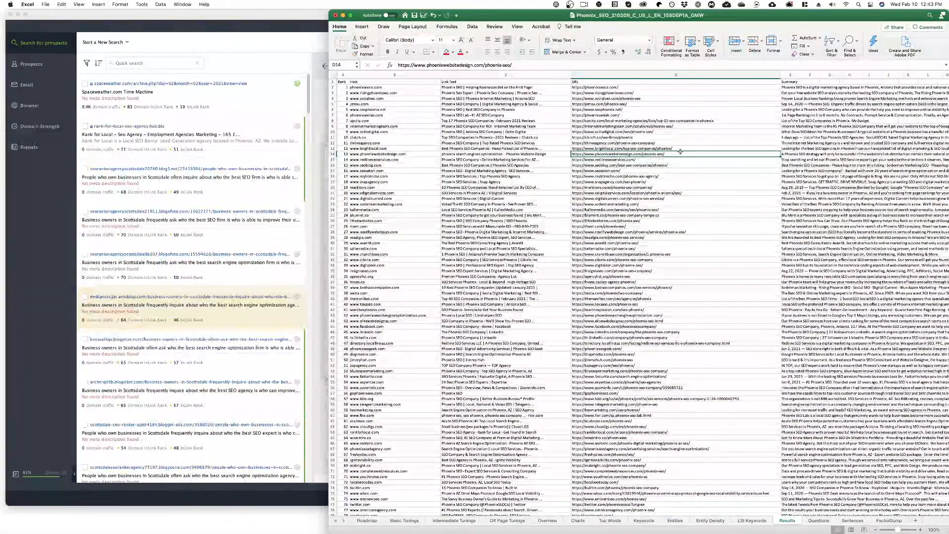
left_click_drag(680, 158, 680, 158)
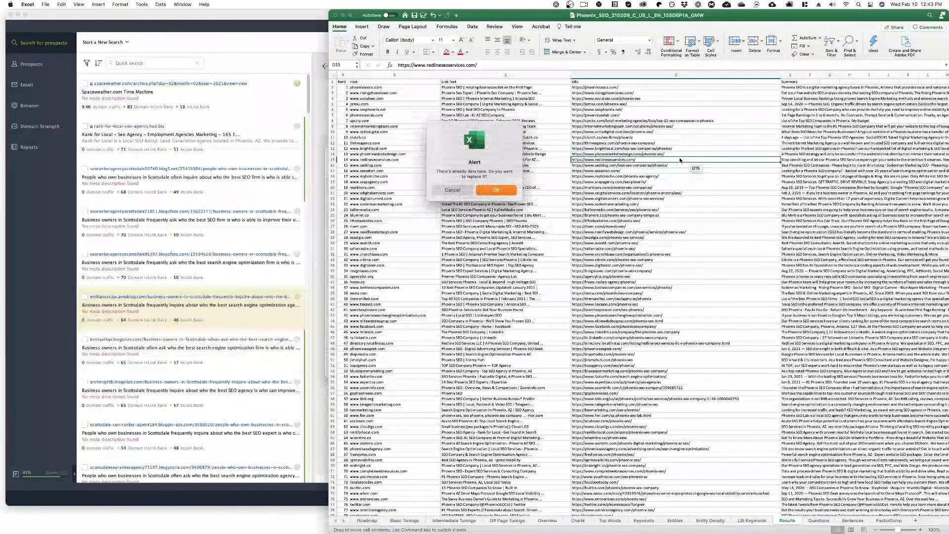
left_click(454, 191)
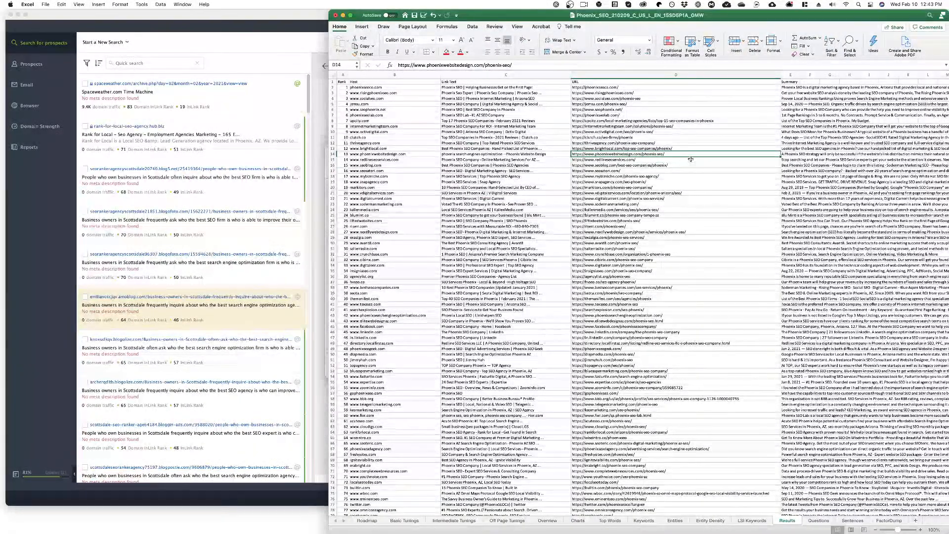
left_click_drag(693, 158, 689, 155)
key("super+c")
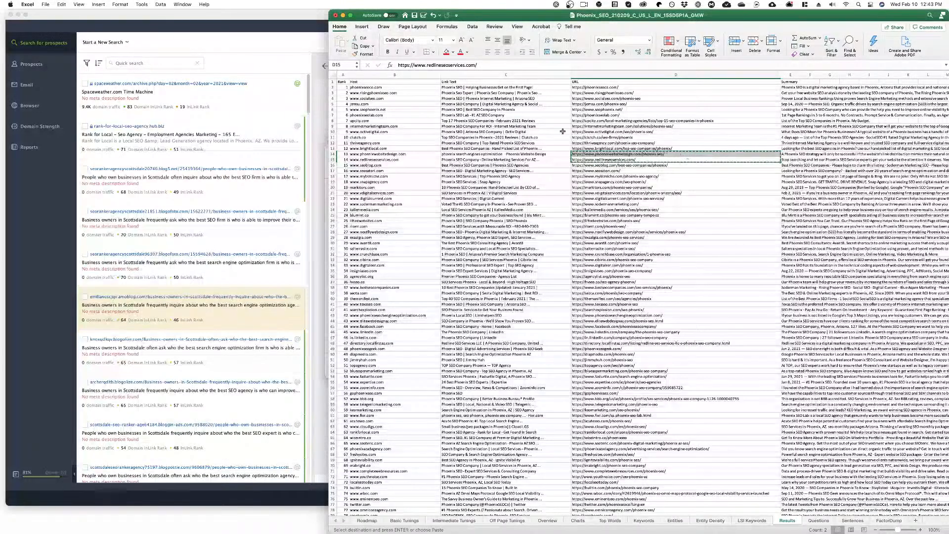
left_click(326, 159)
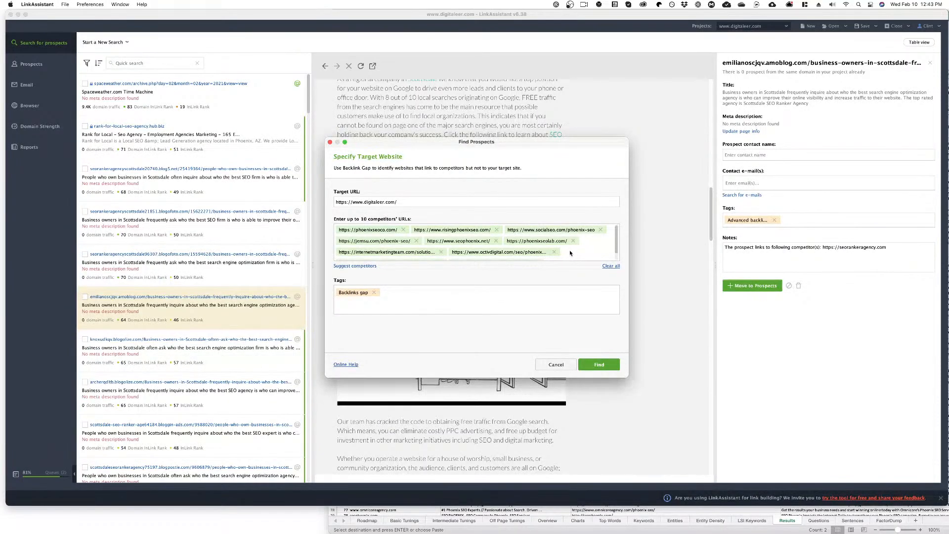
scroll(571, 252, "down", 2)
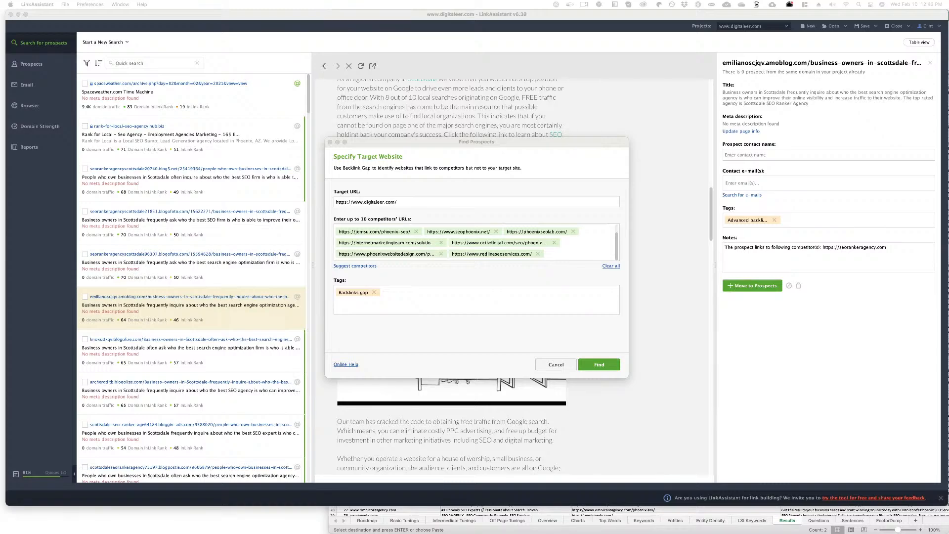
left_click(412, 203)
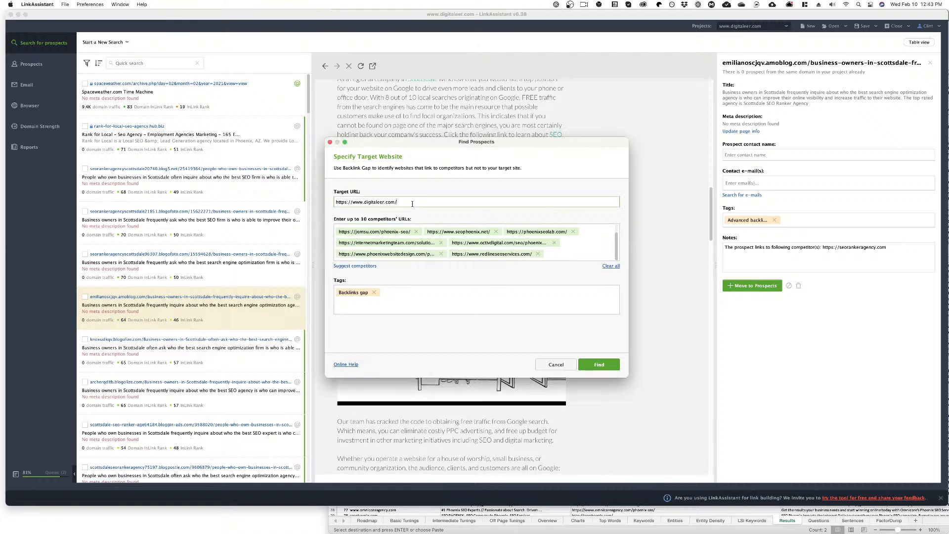
key("super+v")
left_click(601, 364)
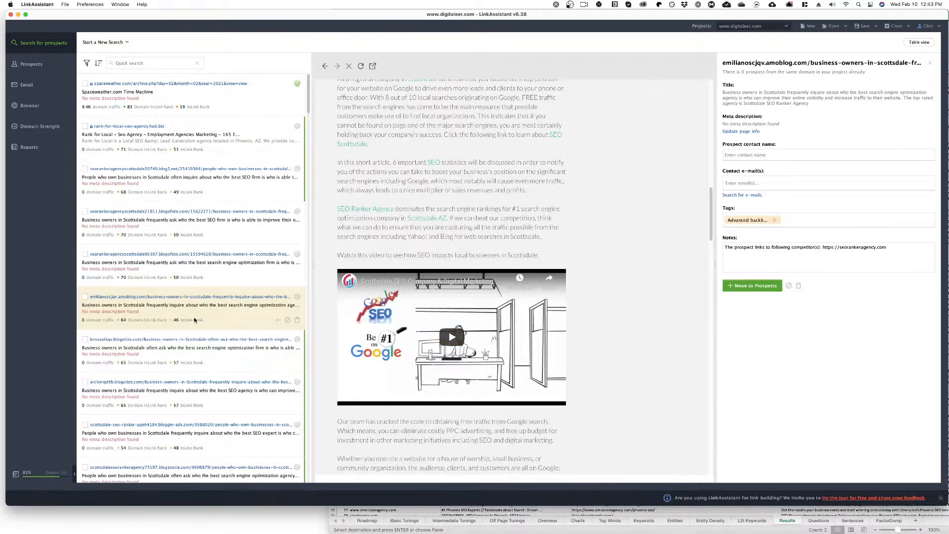
left_click(47, 472)
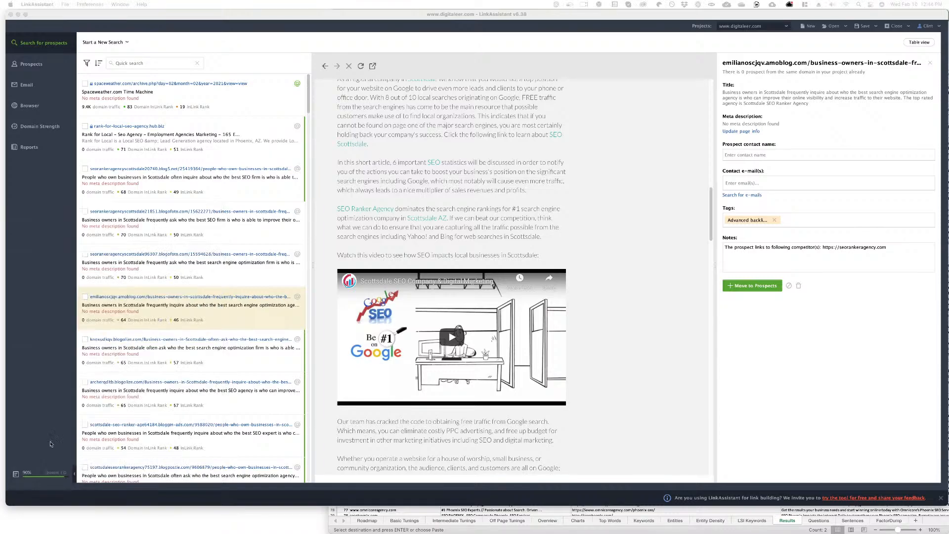
left_click(49, 474)
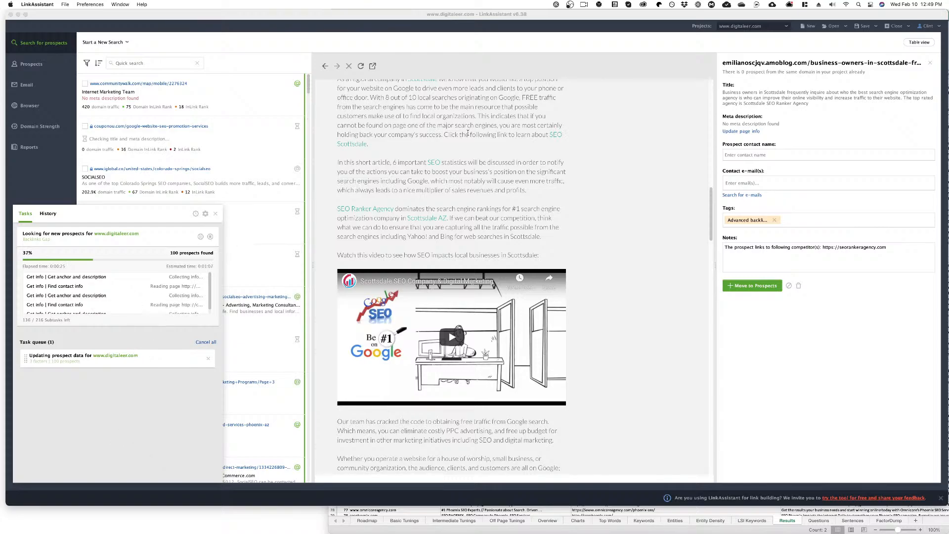
Step: Display the found prospects as a table sorted by Alexa Rank and check the search task's progress
left_click(919, 43)
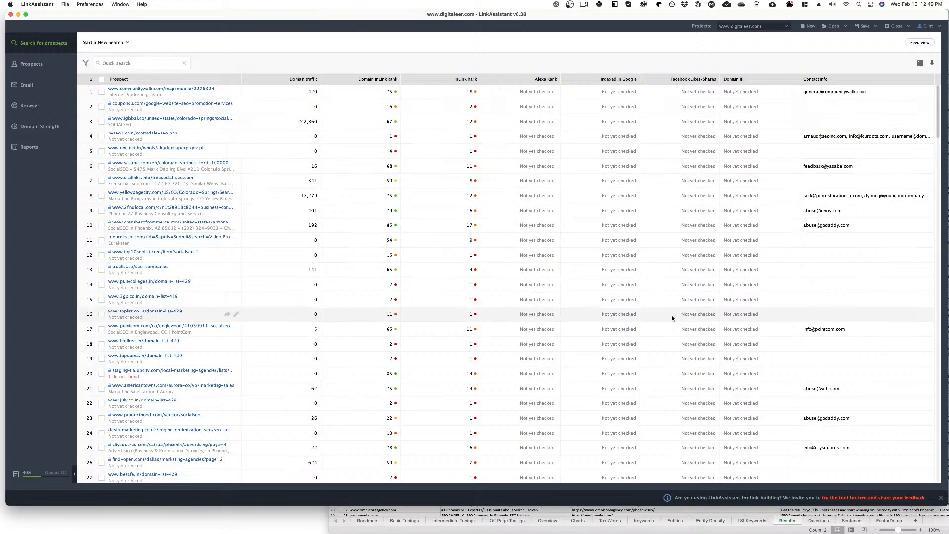
left_click(520, 81)
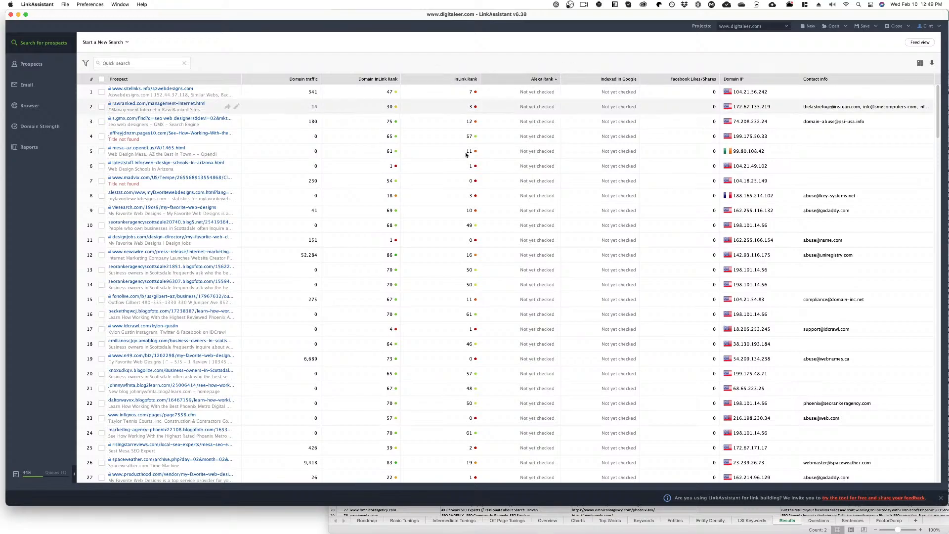
left_click(40, 473)
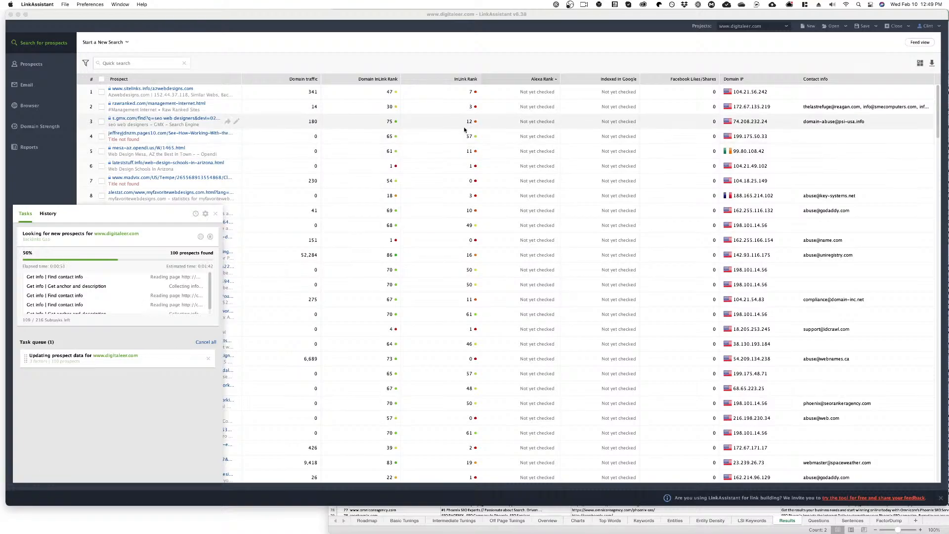
left_click(509, 82)
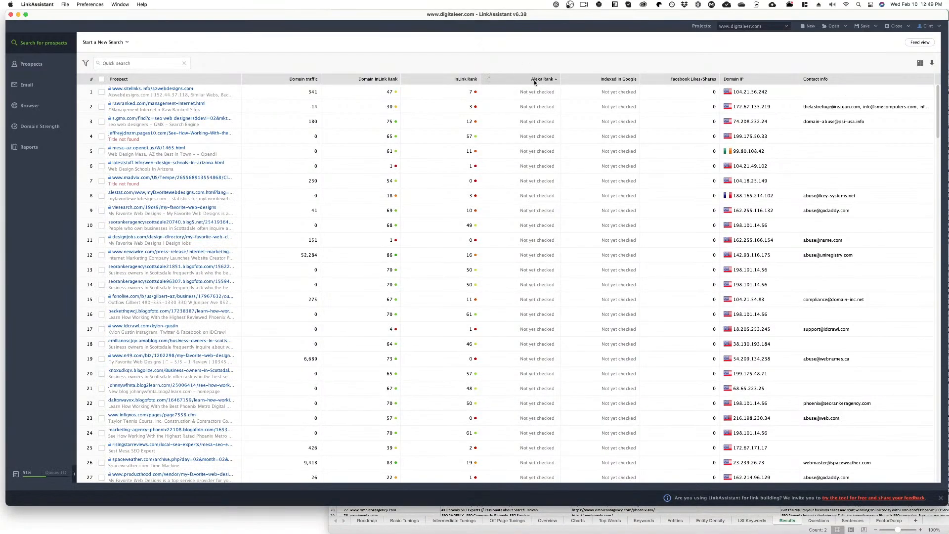
left_click(439, 81)
left_click(510, 81)
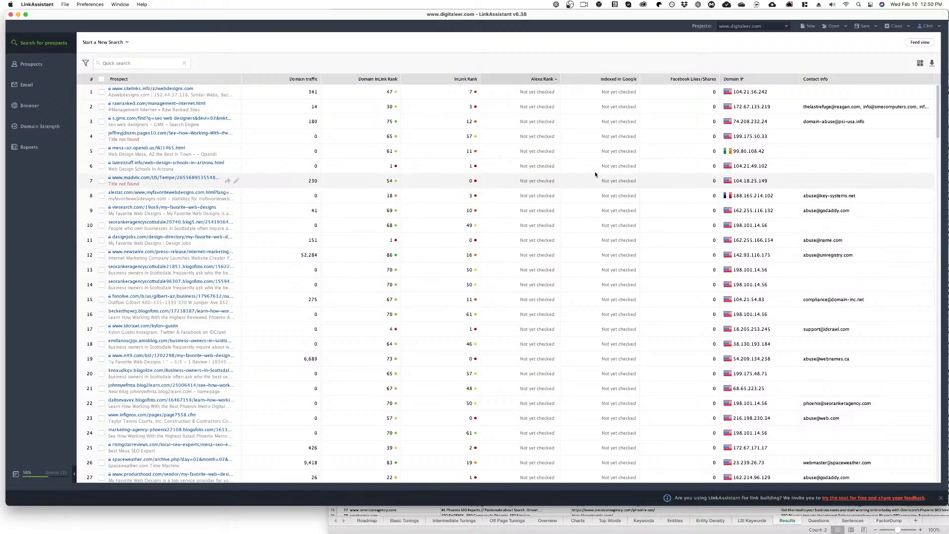
Step: Look through the prospect table, closing the synchronization error notice, and check the progress of the prospect data update
scroll(665, 209, "down", 20)
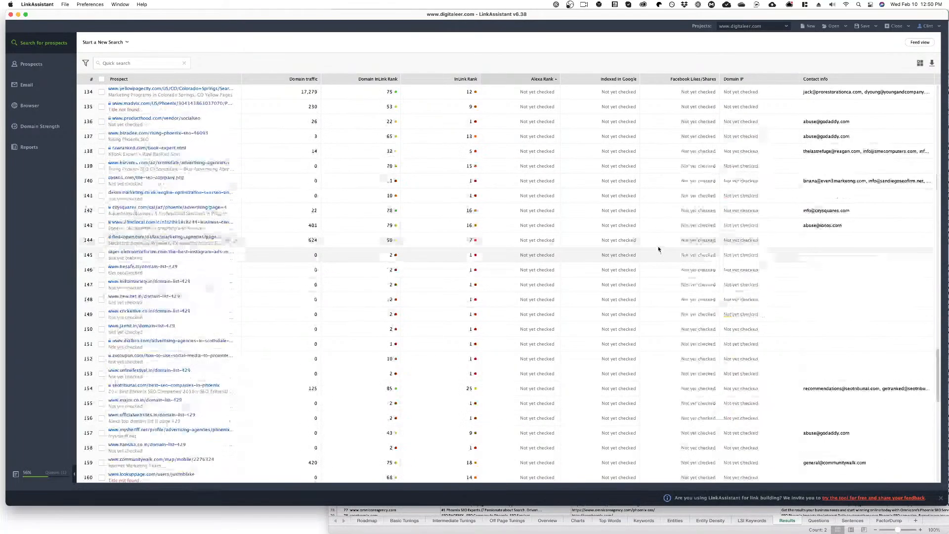
scroll(658, 248, "up", 20)
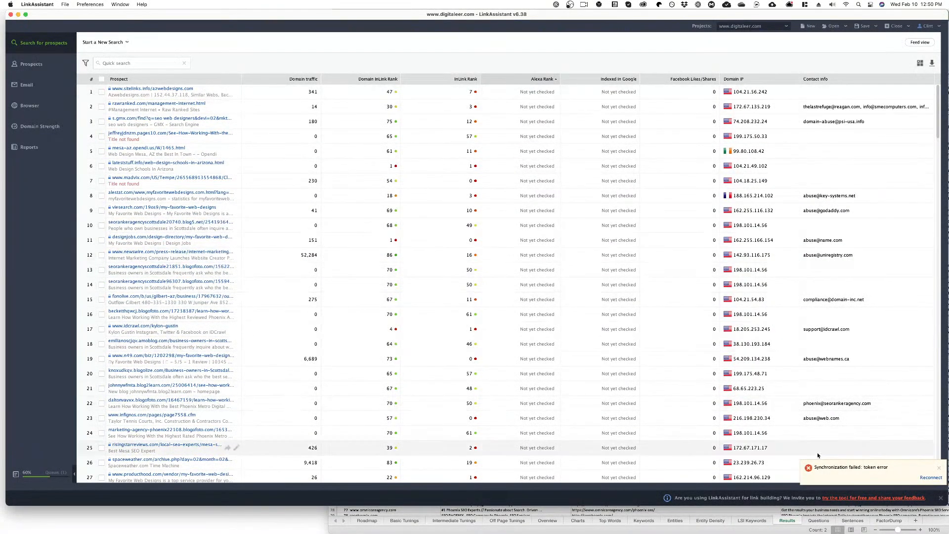
left_click(838, 479)
left_click(938, 468)
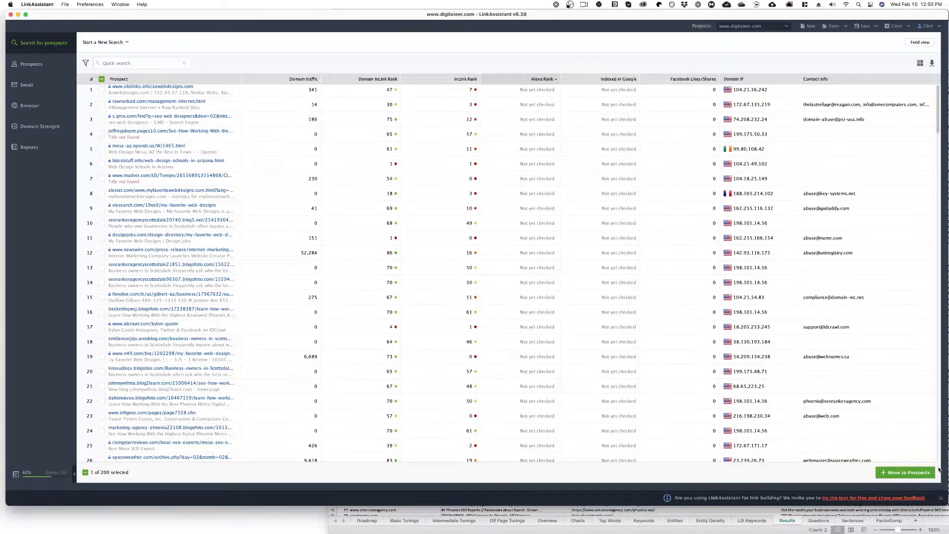
left_click(51, 472)
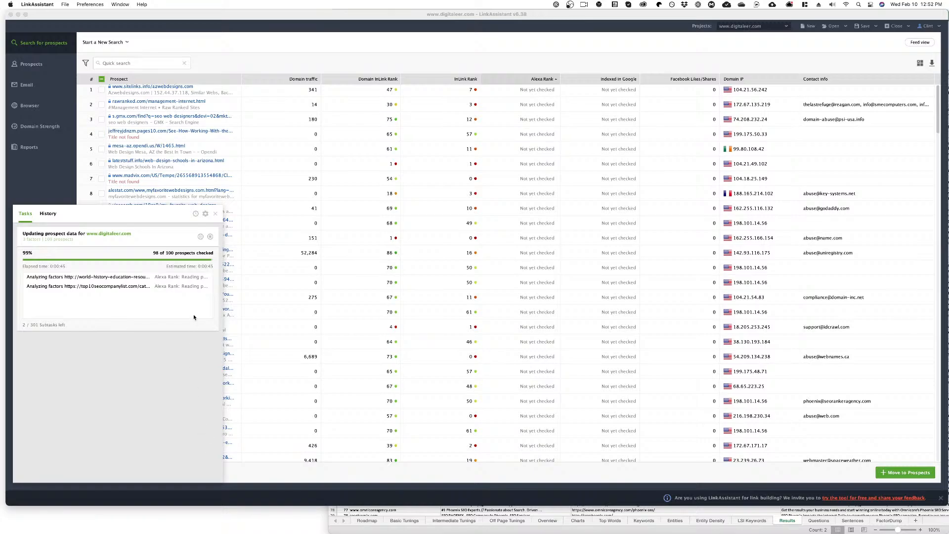
Step: Stop the remaining operations of the prospect data update and close the task list
left_click(206, 277)
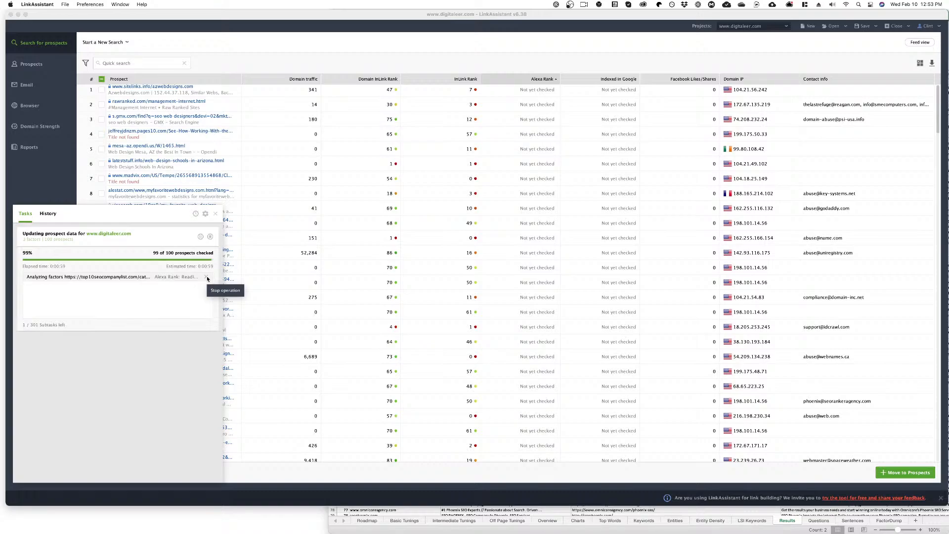
left_click(206, 277)
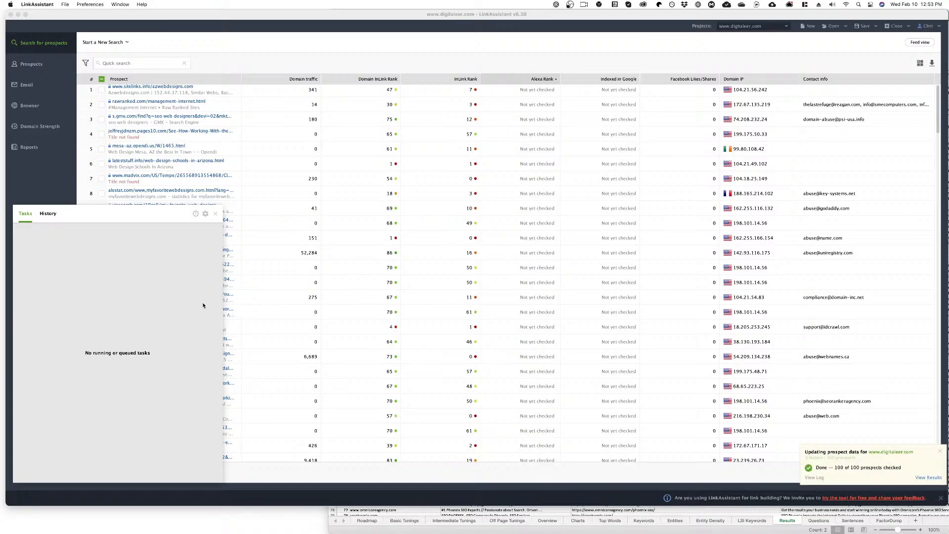
left_click(216, 214)
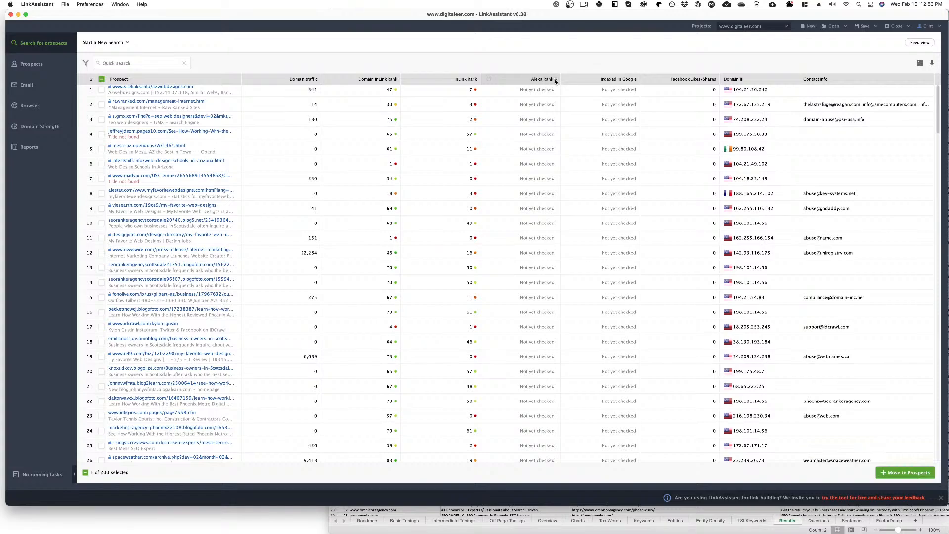
Step: Customize the prospect table's columns by removing Alexa Rank, Domain InLink Rank and Domain IP
left_click(920, 62)
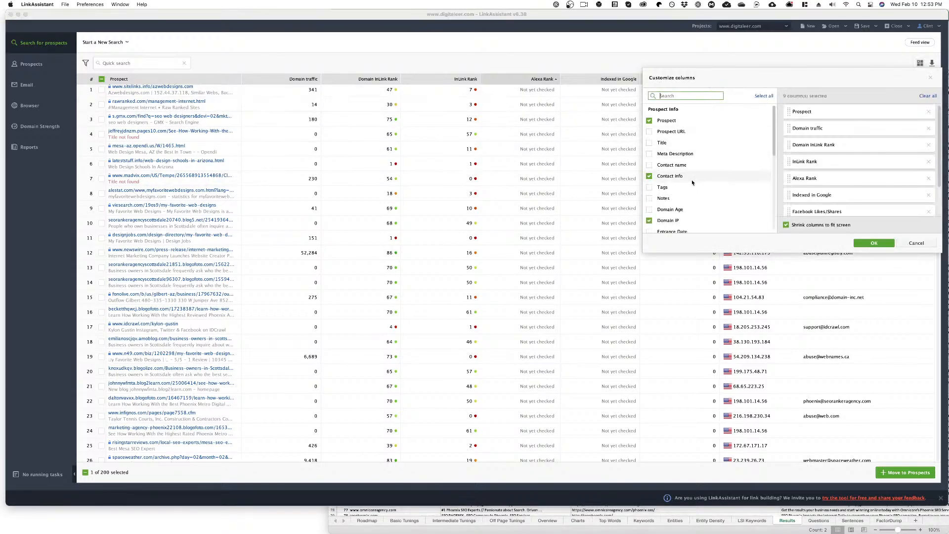
scroll(686, 199, "down", 1)
scroll(691, 197, "down", 1)
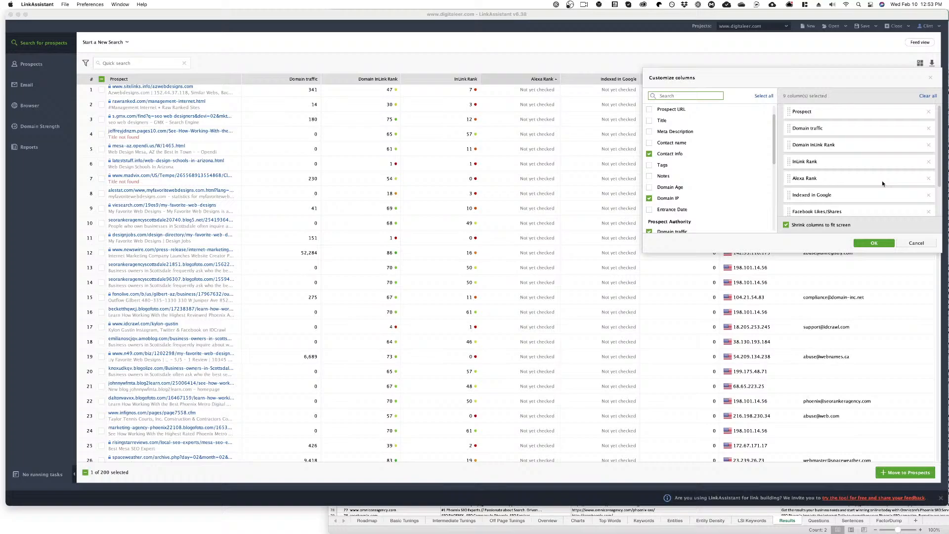
left_click(928, 178)
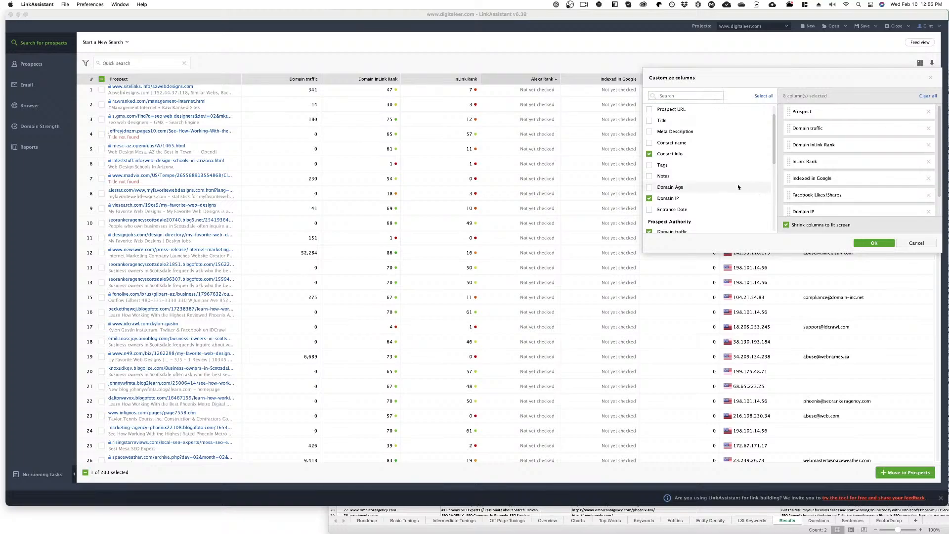
scroll(840, 210, "down", 1)
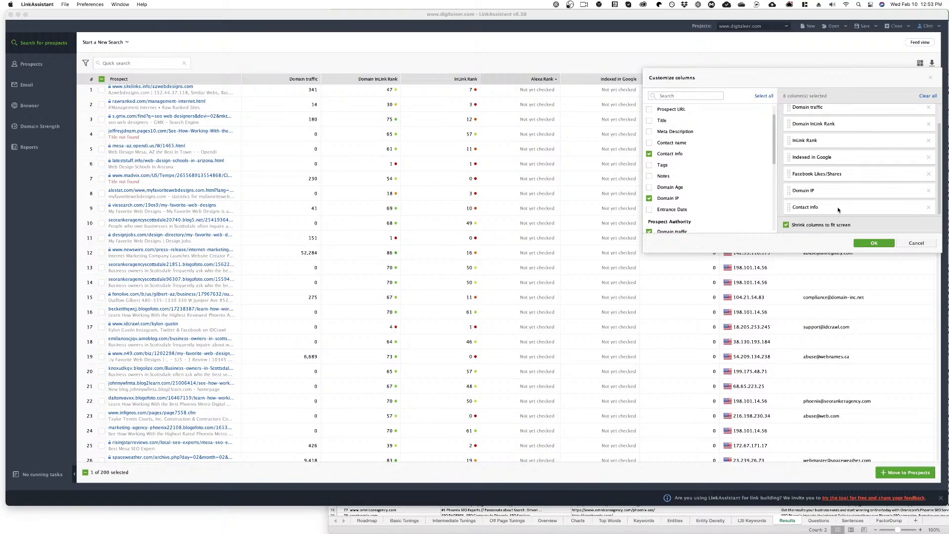
scroll(837, 207, "up", 1)
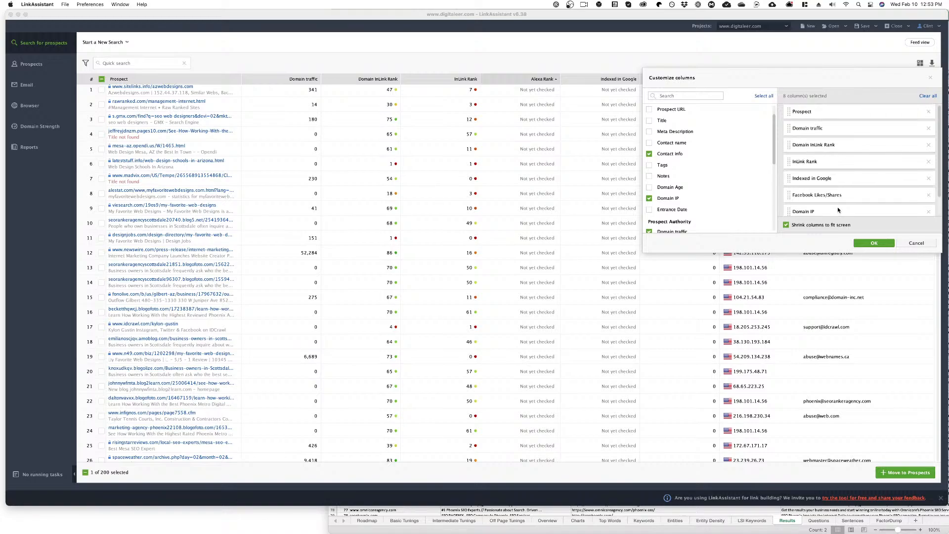
scroll(837, 207, "down", 1)
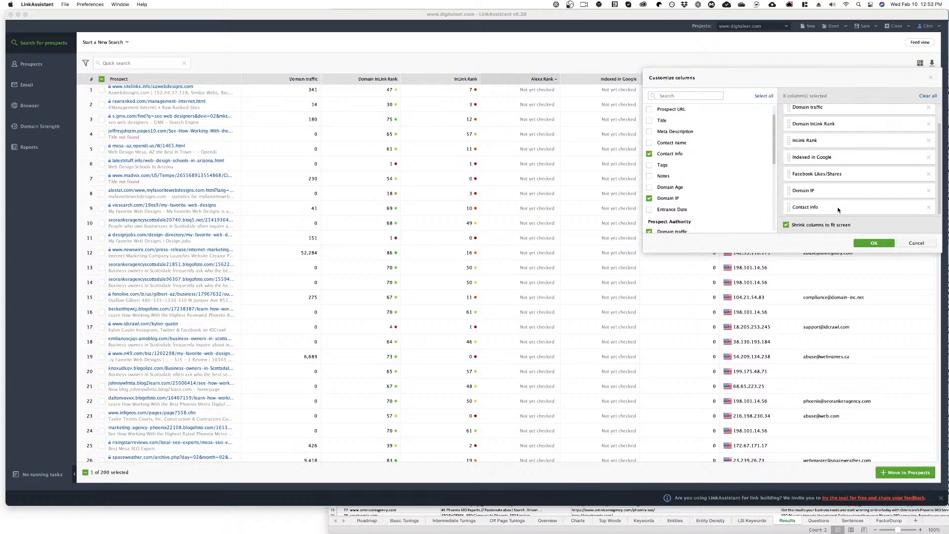
scroll(837, 205, "up", 1)
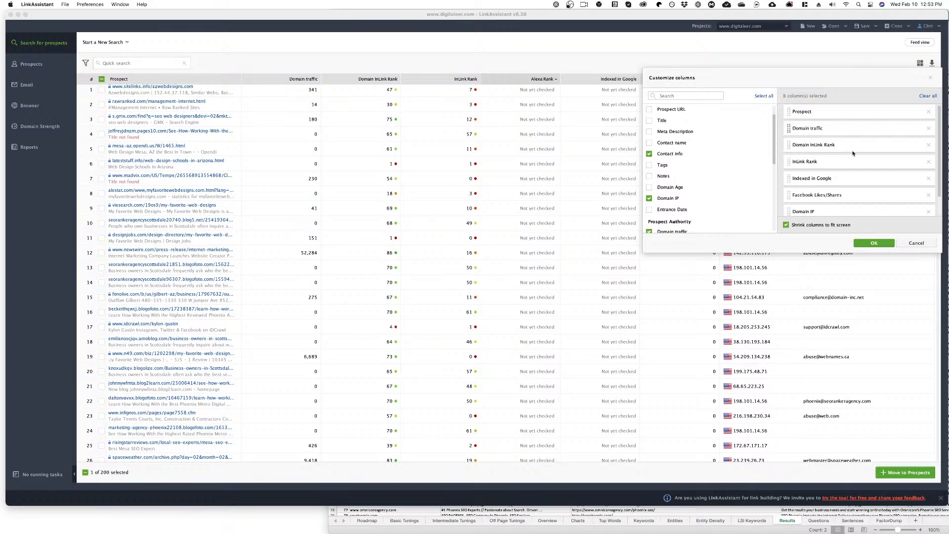
left_click(928, 145)
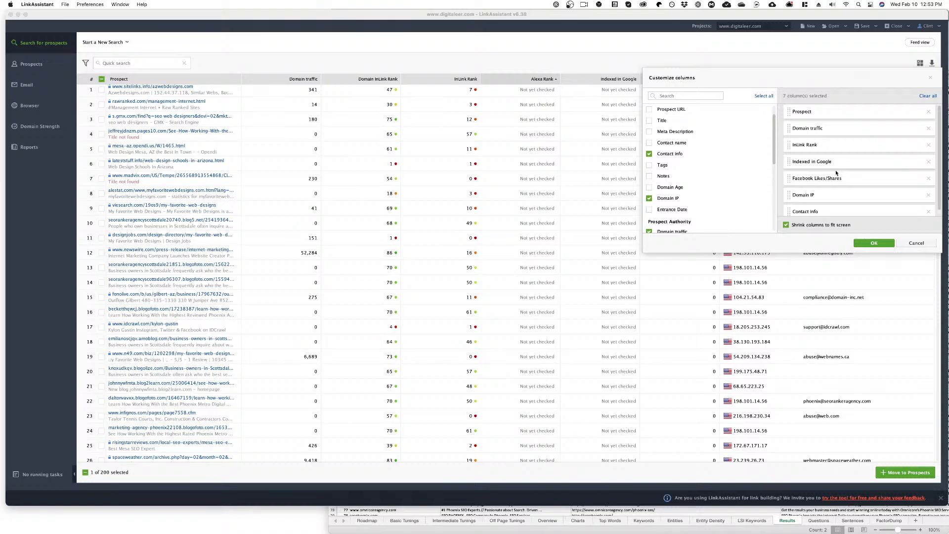
scroll(835, 174, "down", 1)
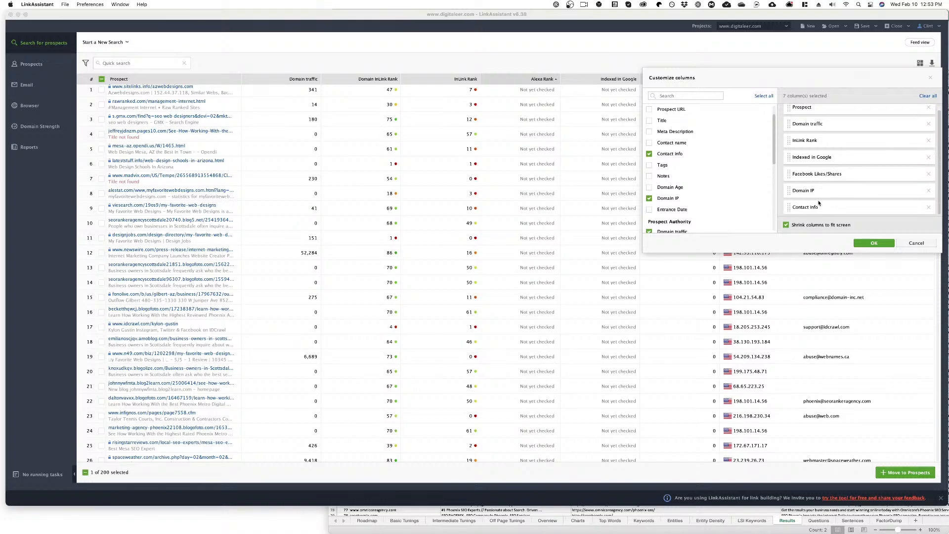
scroll(818, 202, "up", 1)
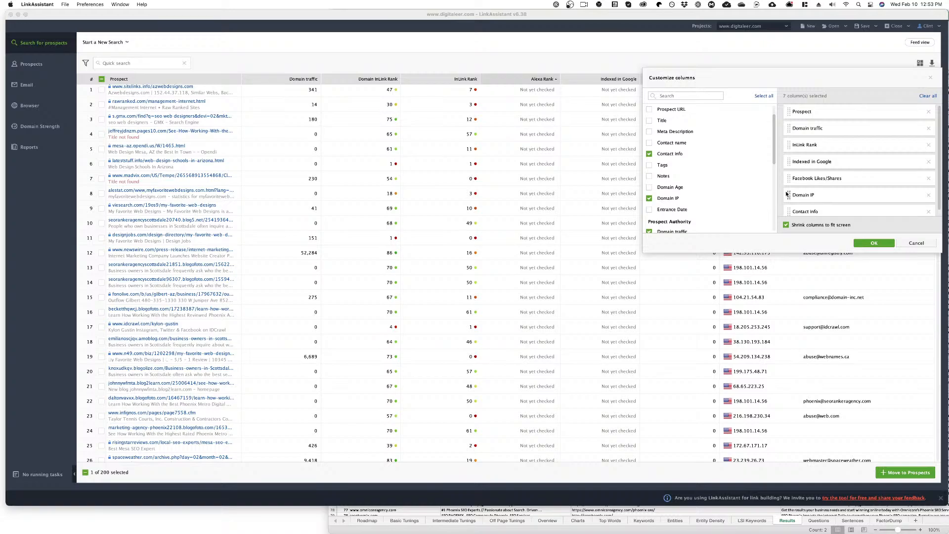
left_click(928, 195)
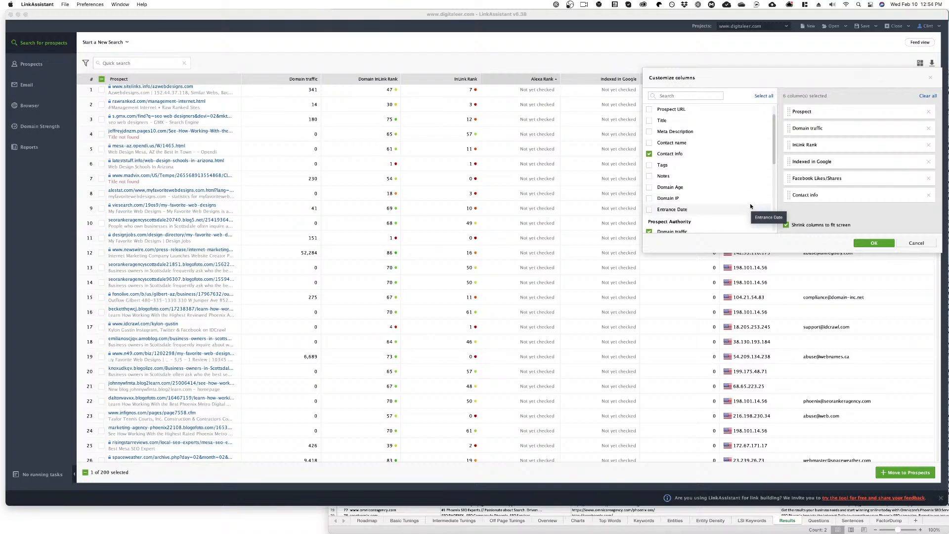
Step: Add the Tags and Pinterest Bookmarks columns to the prospect table and apply the column changes
scroll(749, 202, "up", 3)
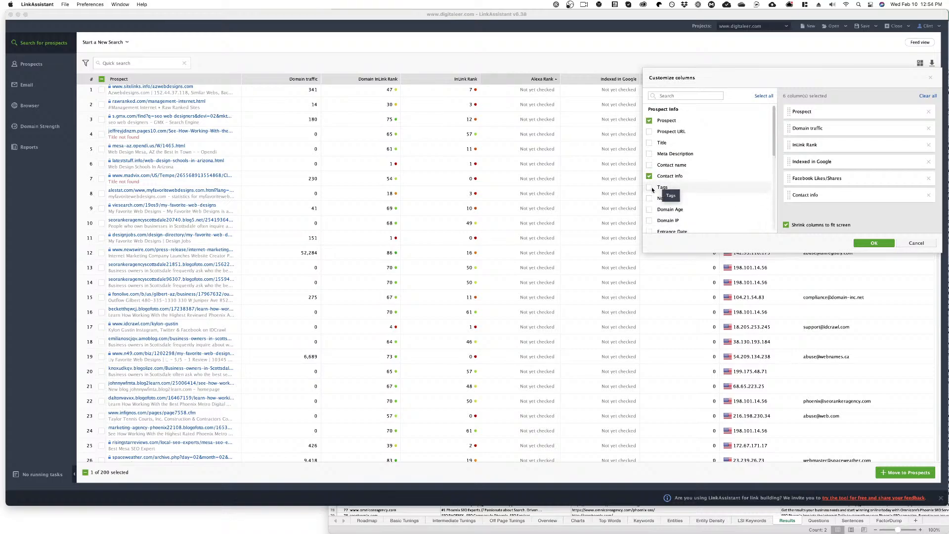
left_click(691, 188)
scroll(765, 189, "down", 1)
scroll(764, 189, "down", 6)
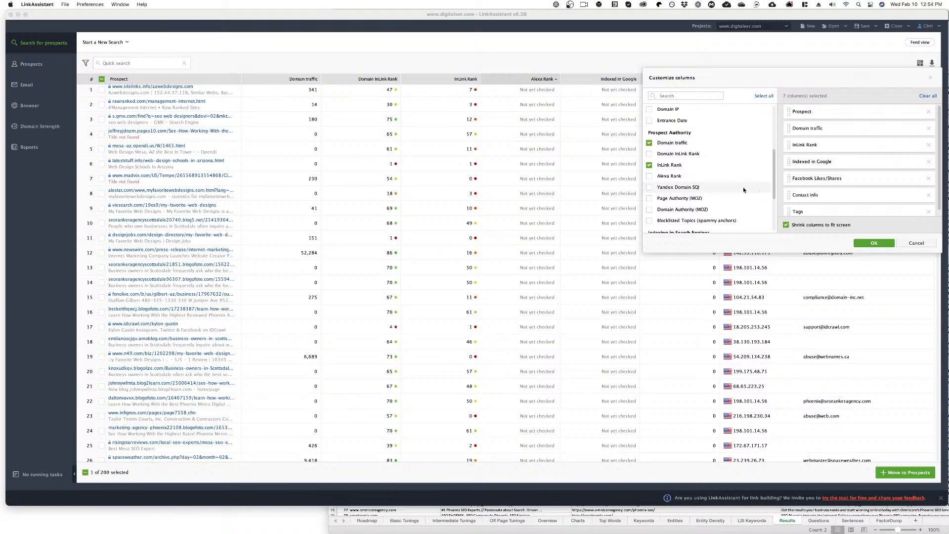
scroll(743, 186, "down", 1)
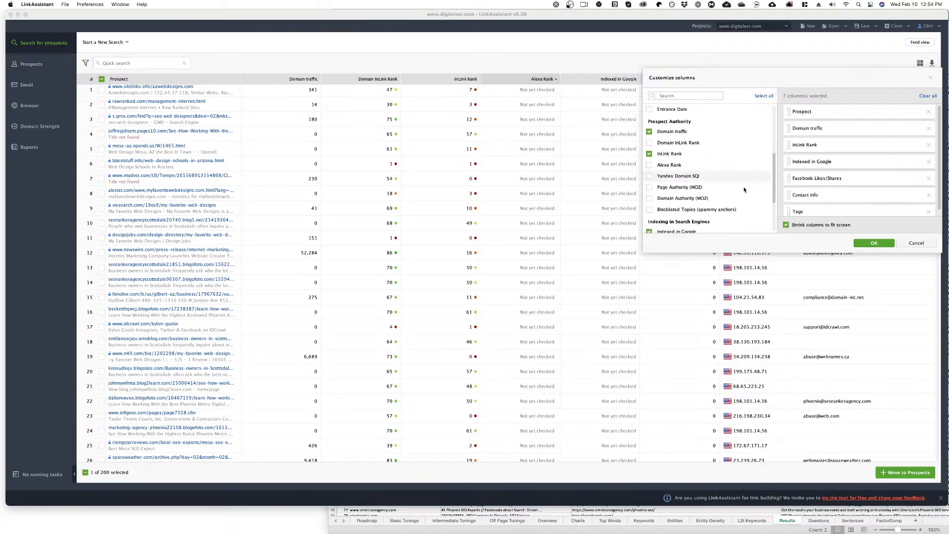
scroll(745, 189, "down", 5)
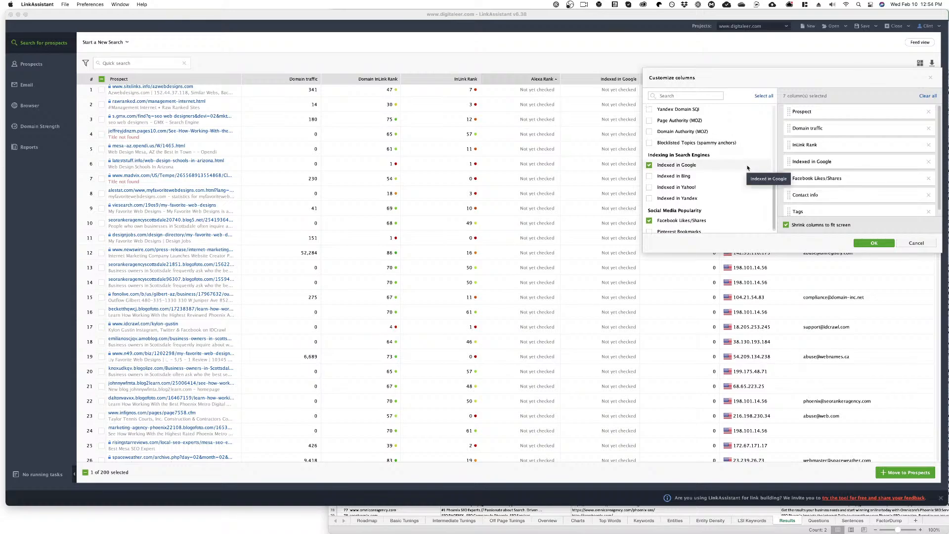
left_click(650, 227)
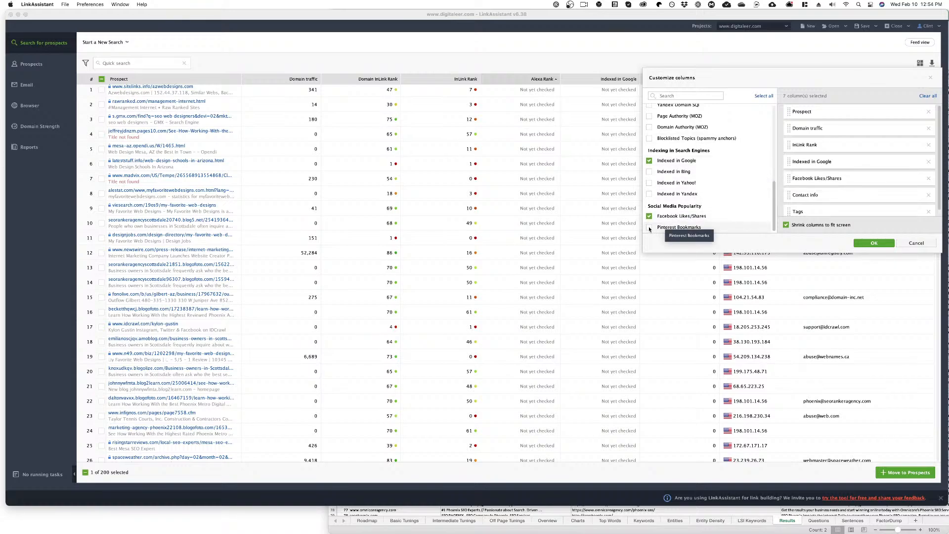
scroll(706, 187, "up", 10)
scroll(838, 206, "down", 2)
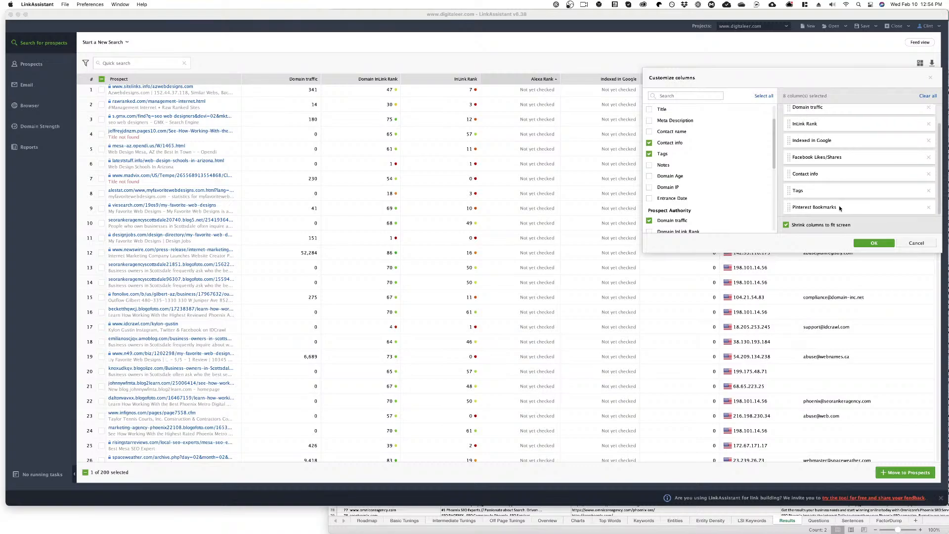
left_click(884, 245)
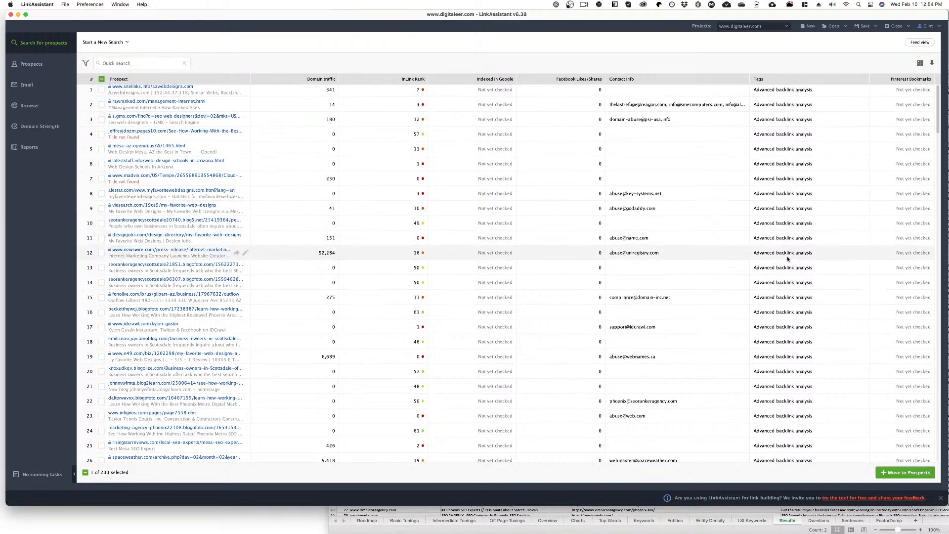
Step: Sort the prospects by Tags and filter the table to those tagged Backlinks gap
left_click(772, 78)
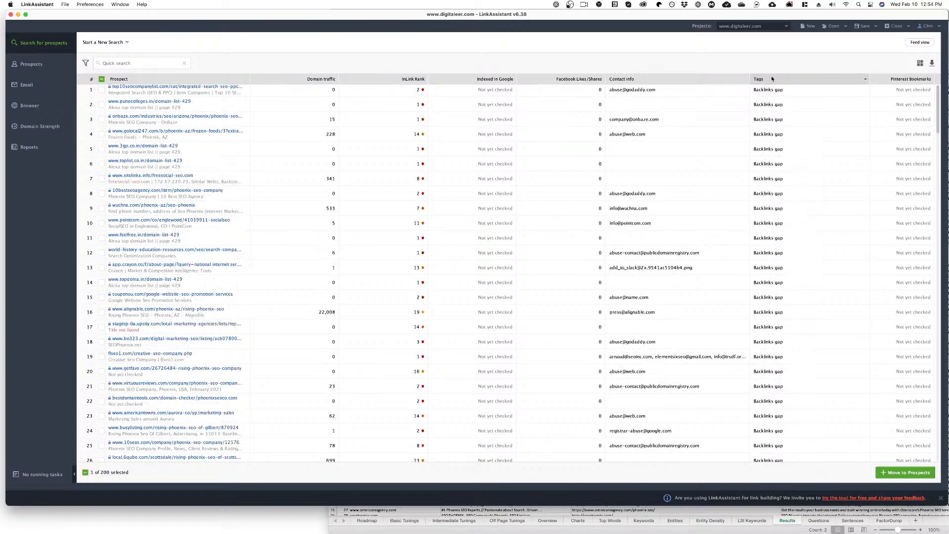
scroll(803, 240, "up", 1)
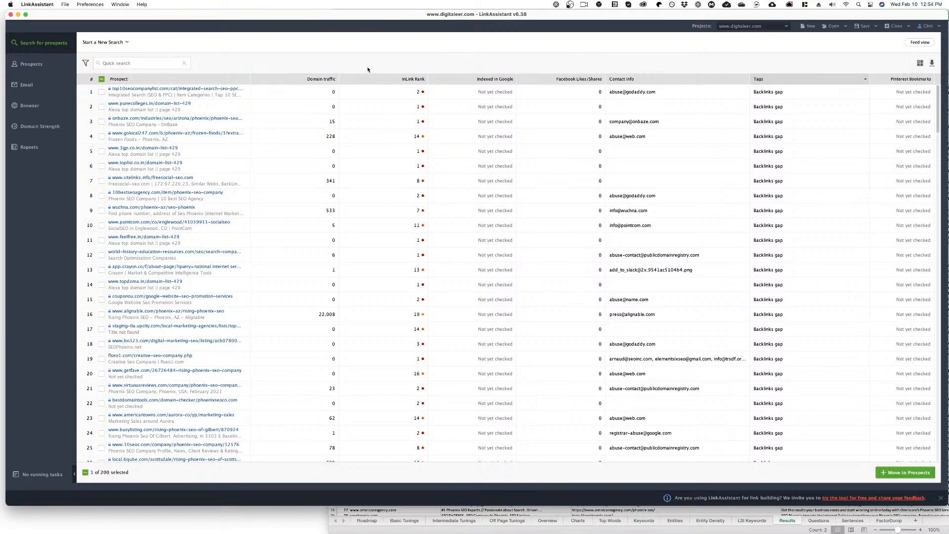
left_click(87, 62)
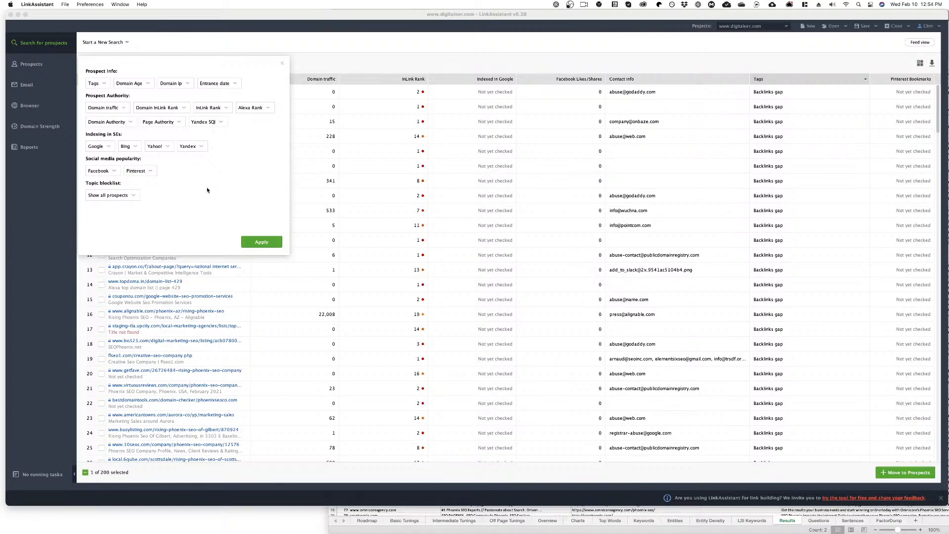
left_click(102, 83)
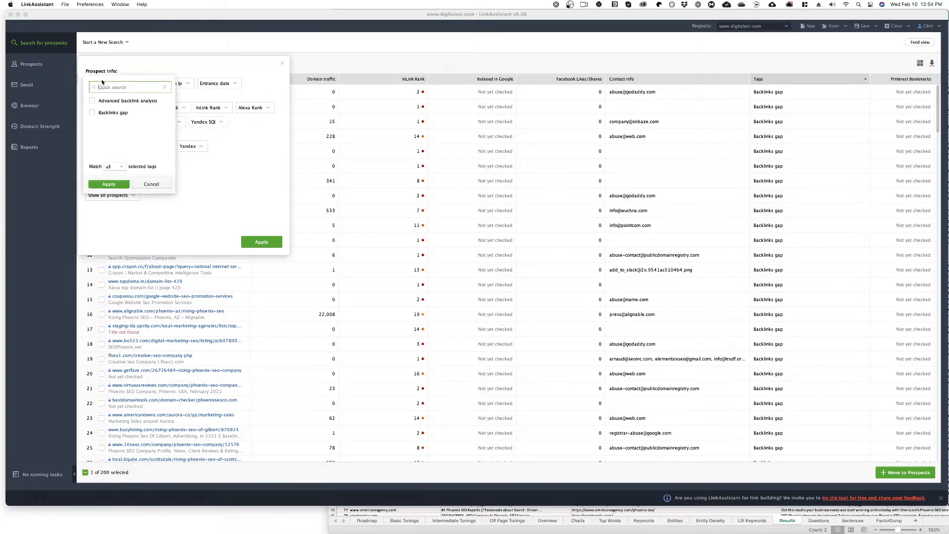
left_click(93, 112)
left_click(102, 185)
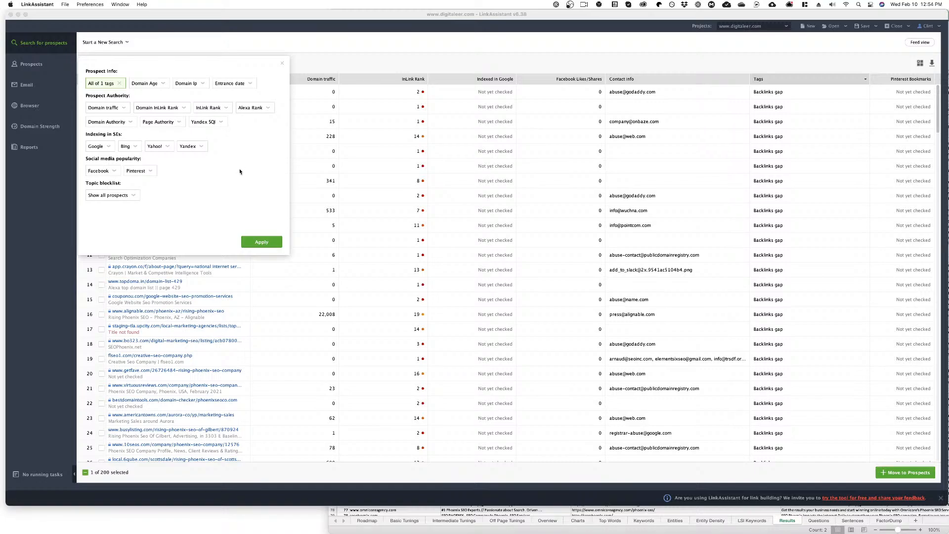
left_click(262, 242)
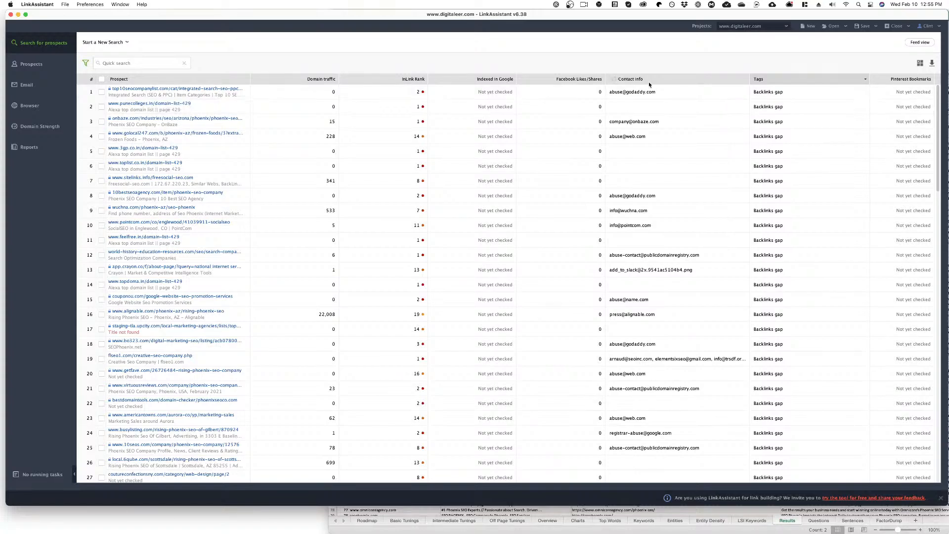
Step: Sort by Contact info and block the domains of the first 26 prospects, those with abuse contact addresses, including other prospects from the same domains
left_click(627, 79)
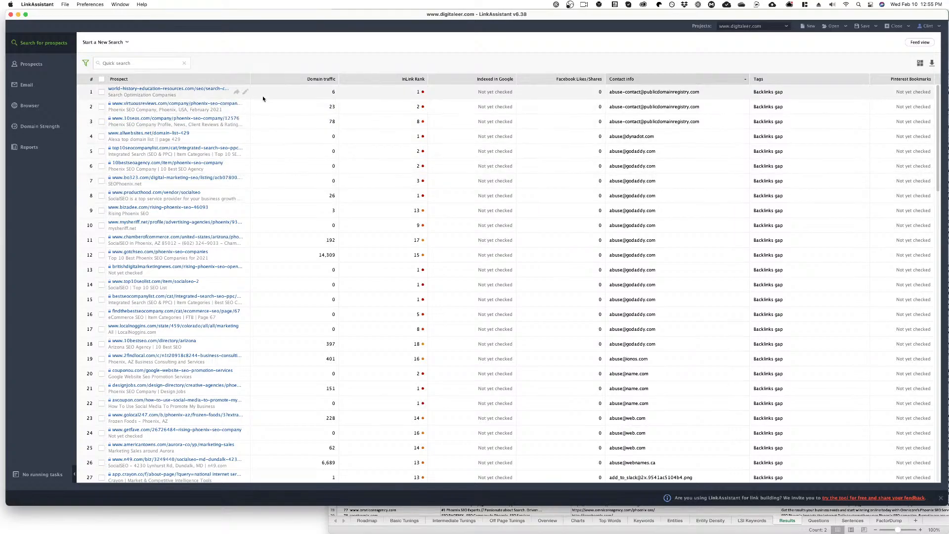
left_click(101, 92)
scroll(277, 419, "down", 3)
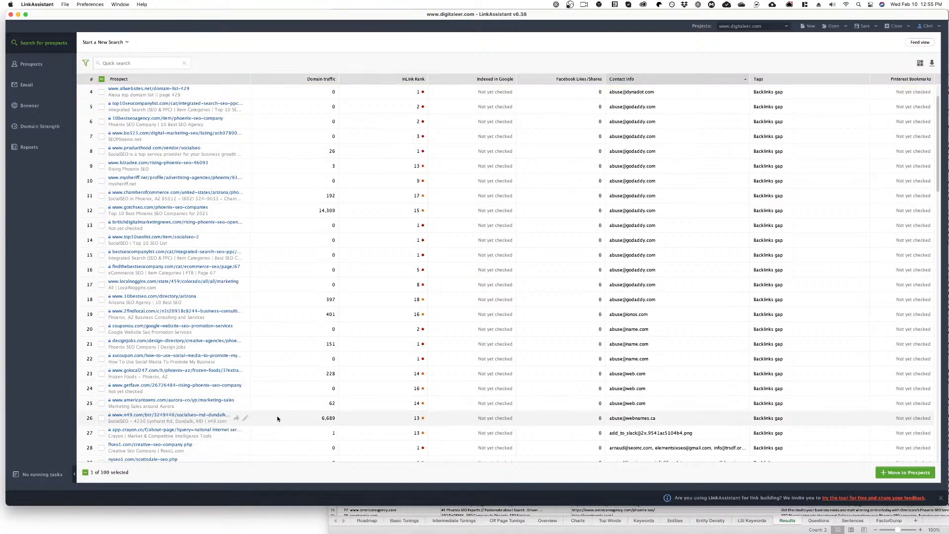
left_click(277, 418, "shift")
scroll(278, 405, "up", 3)
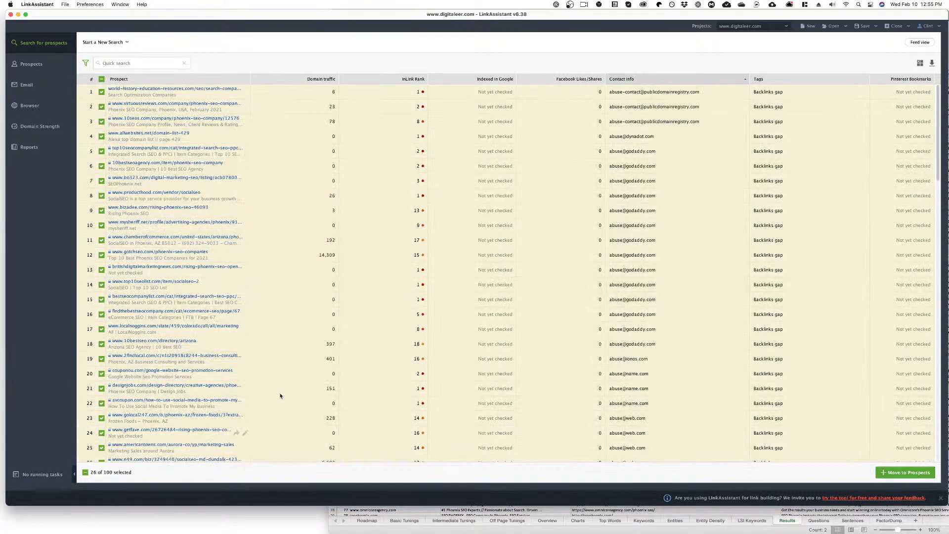
right_click(276, 335)
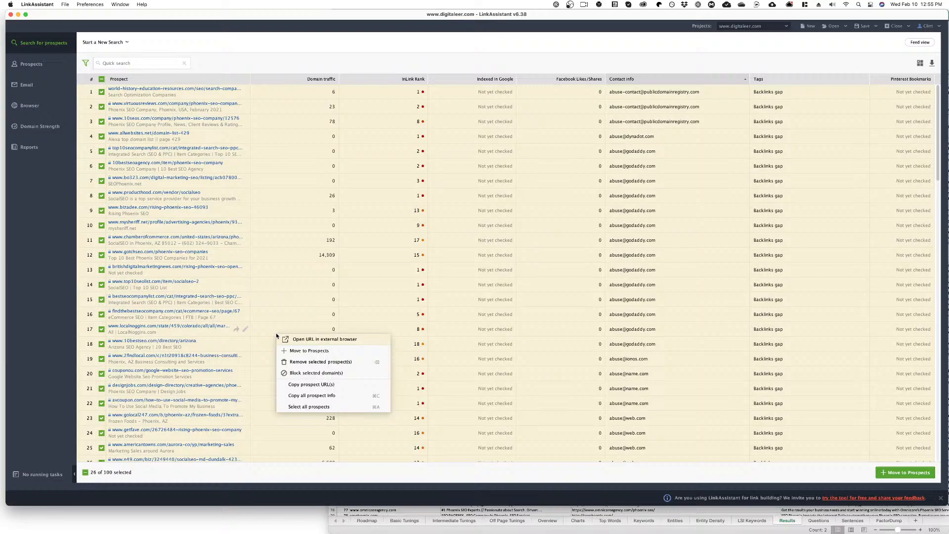
left_click(310, 373)
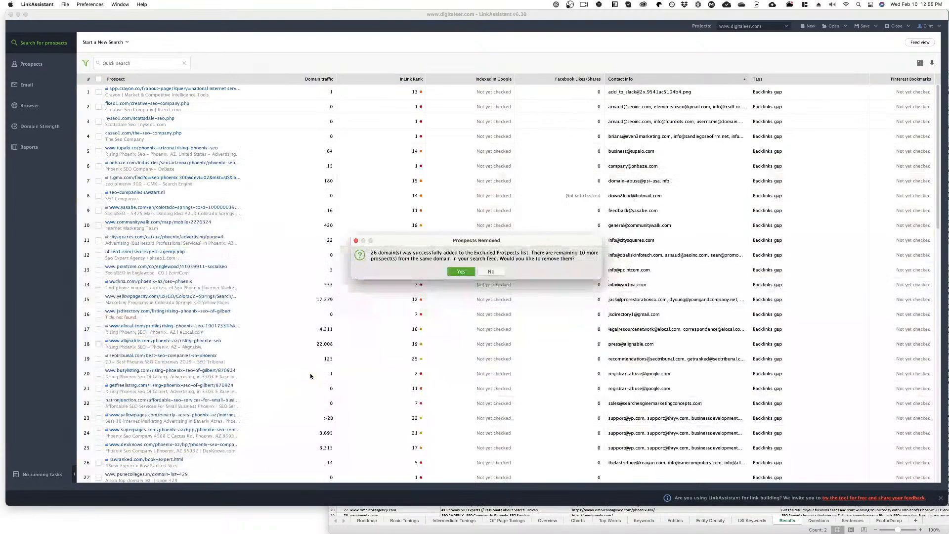
left_click(461, 272)
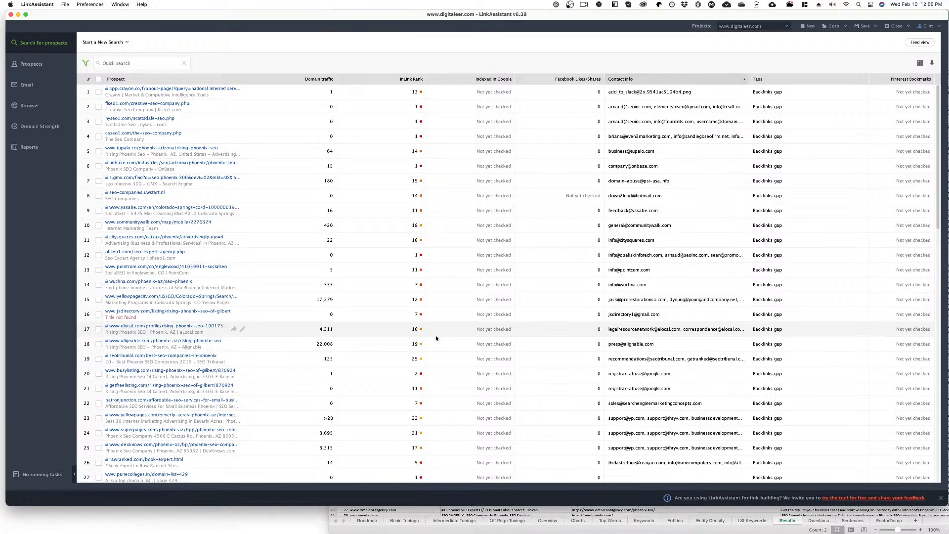
scroll(436, 338, "down", 14)
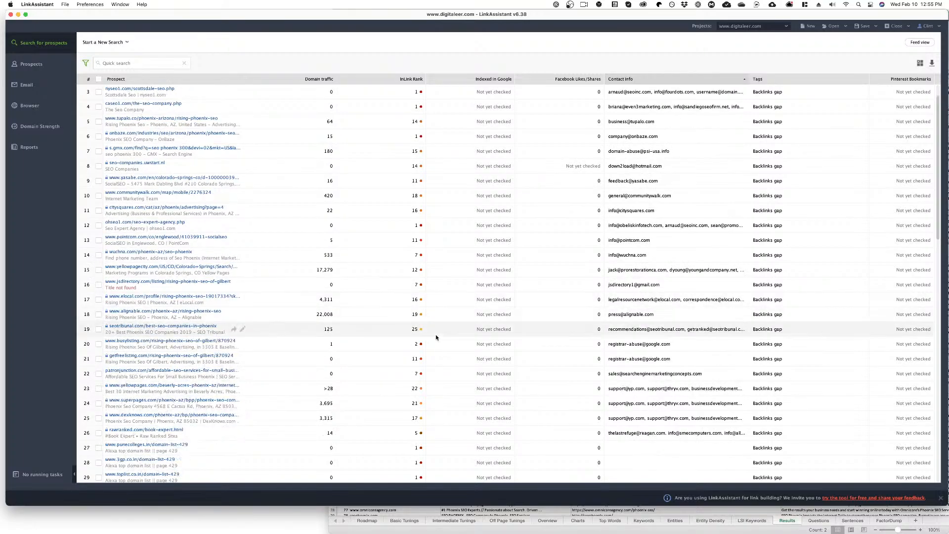
scroll(436, 336, "down", 2)
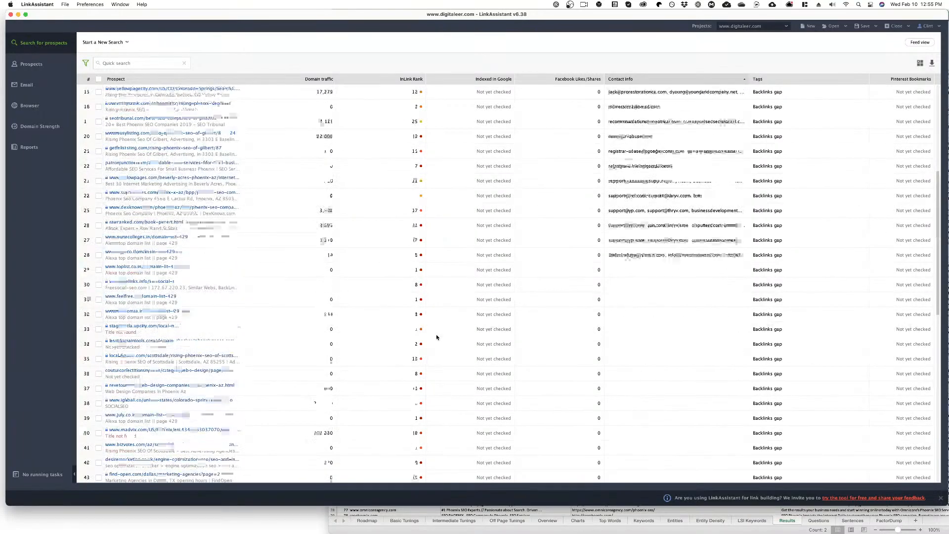
scroll(436, 336, "up", 15)
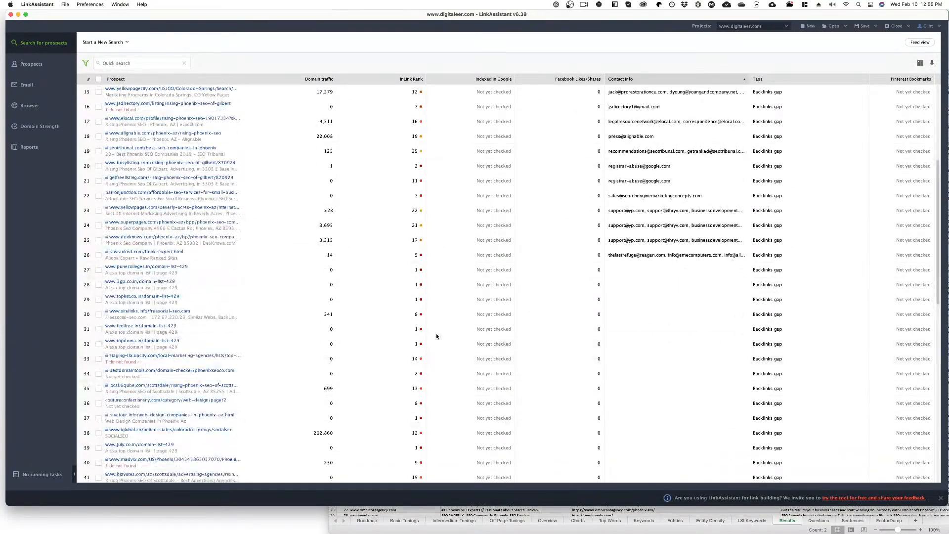
scroll(436, 333, "down", 4)
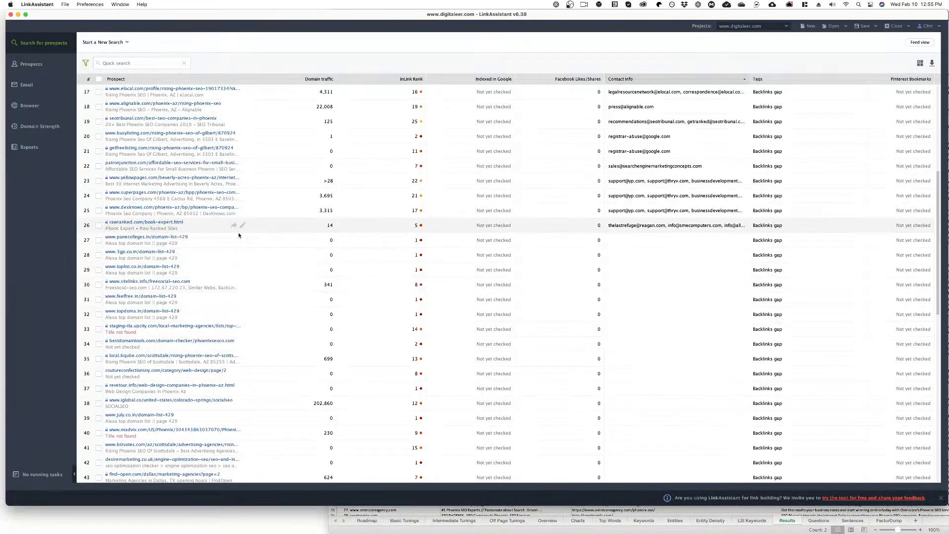
left_click(202, 240)
scroll(216, 262, "down", 1)
scroll(216, 262, "down", 10)
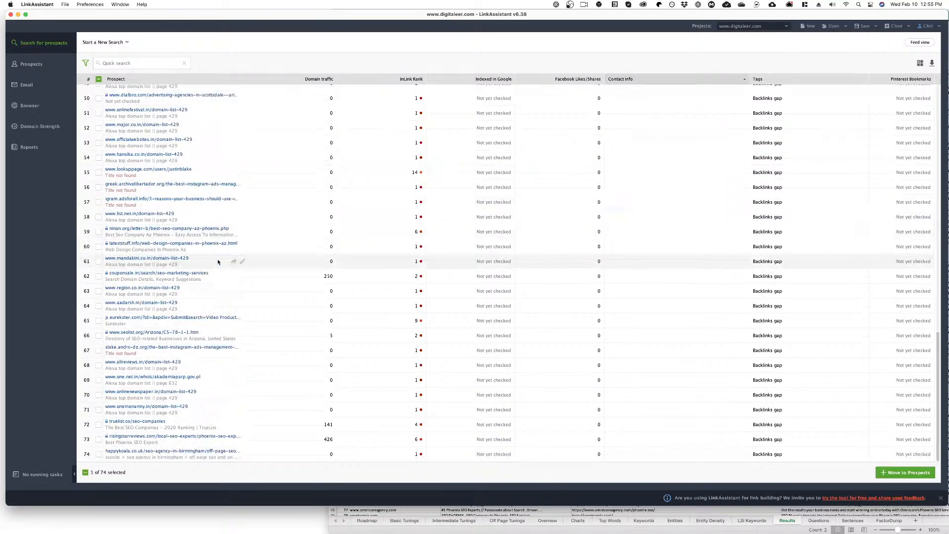
left_click(268, 456, "shift")
scroll(268, 454, "up", 8)
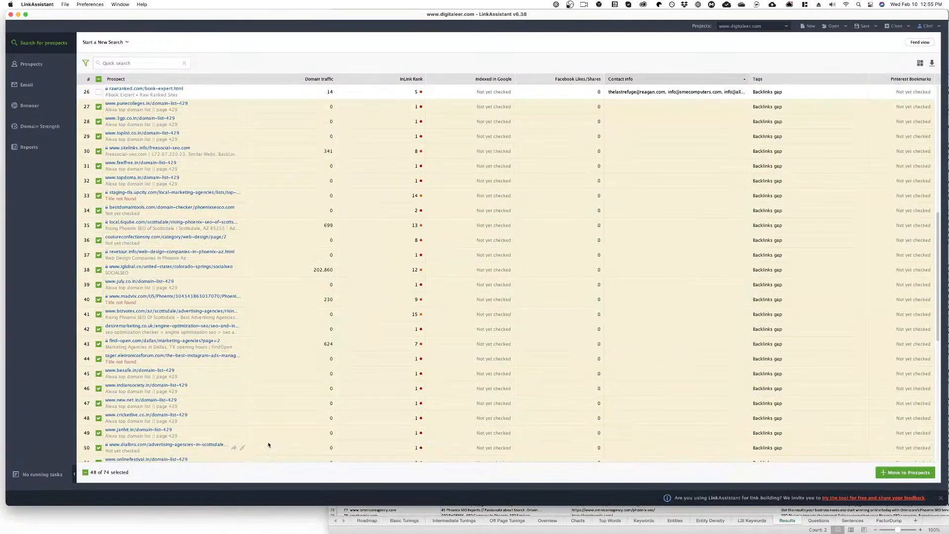
right_click(275, 388)
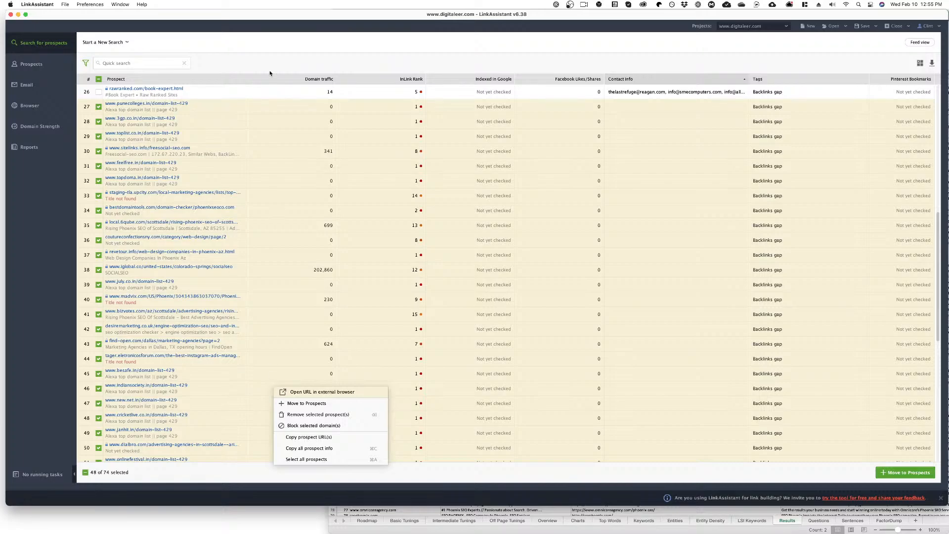
left_click(273, 55)
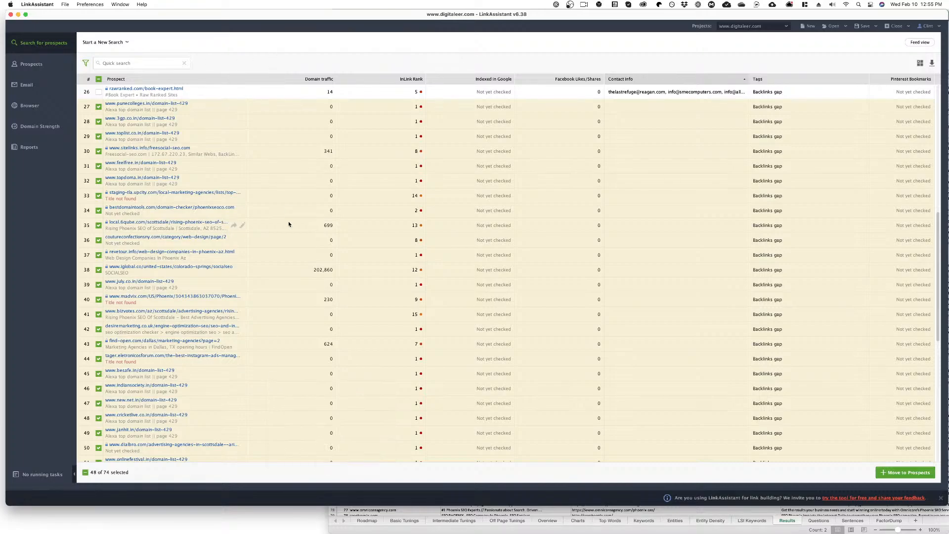
right_click(307, 299)
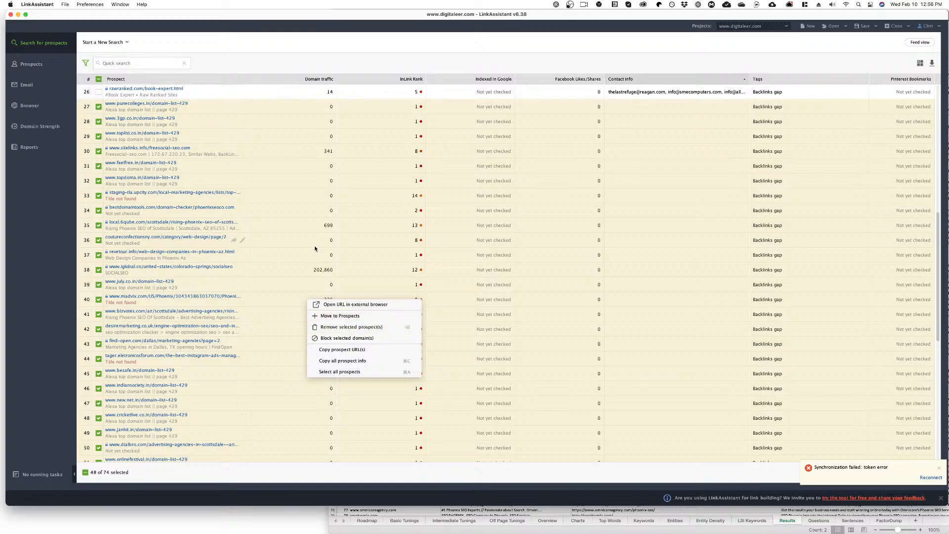
left_click(300, 254)
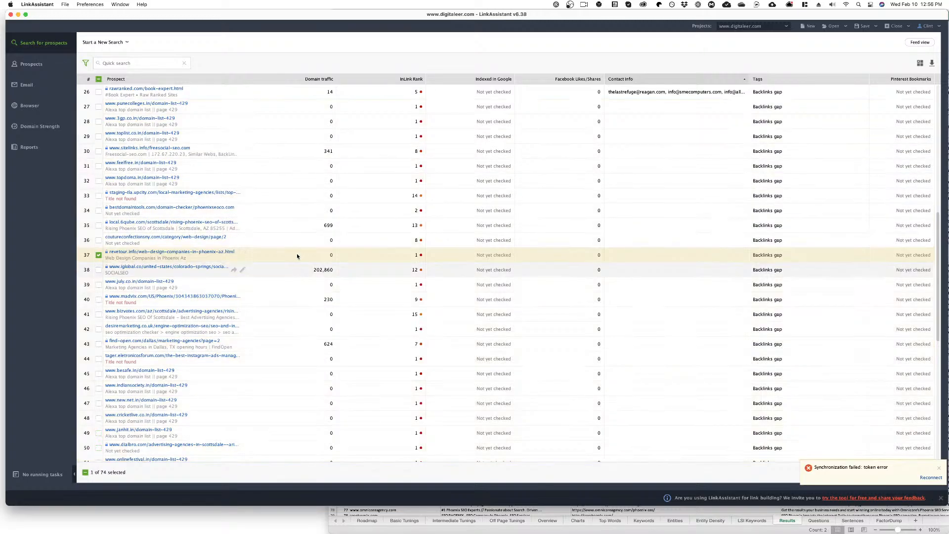
Step: Select all prospects that have no contact info, from row 27 through row 74
left_click(272, 109)
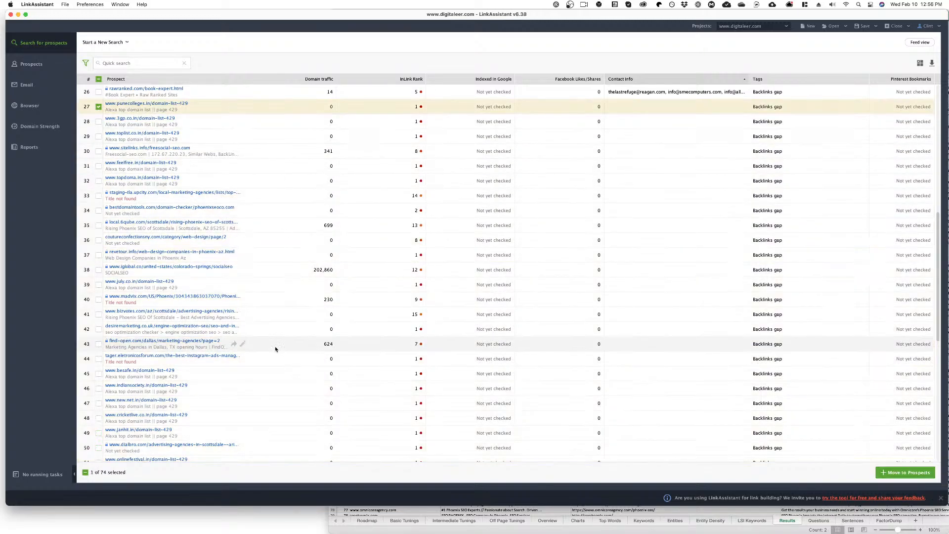
scroll(289, 443, "down", 10)
left_click(292, 450, "shift")
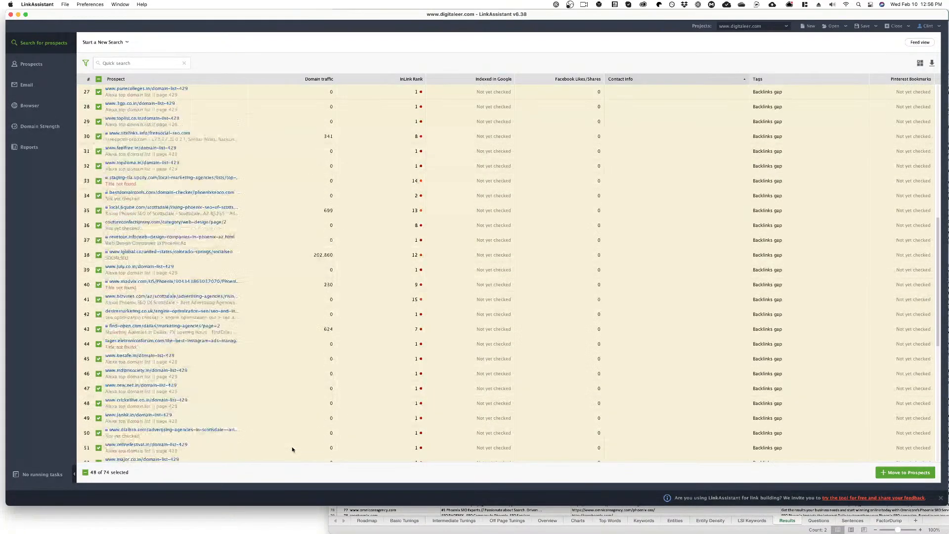
scroll(292, 449, "up", 15)
scroll(291, 448, "down", 9)
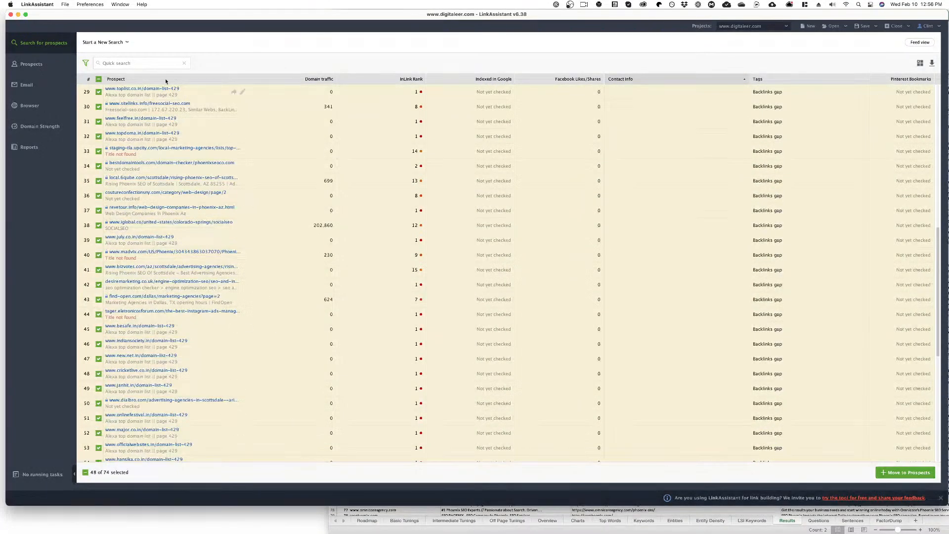
left_click(126, 42)
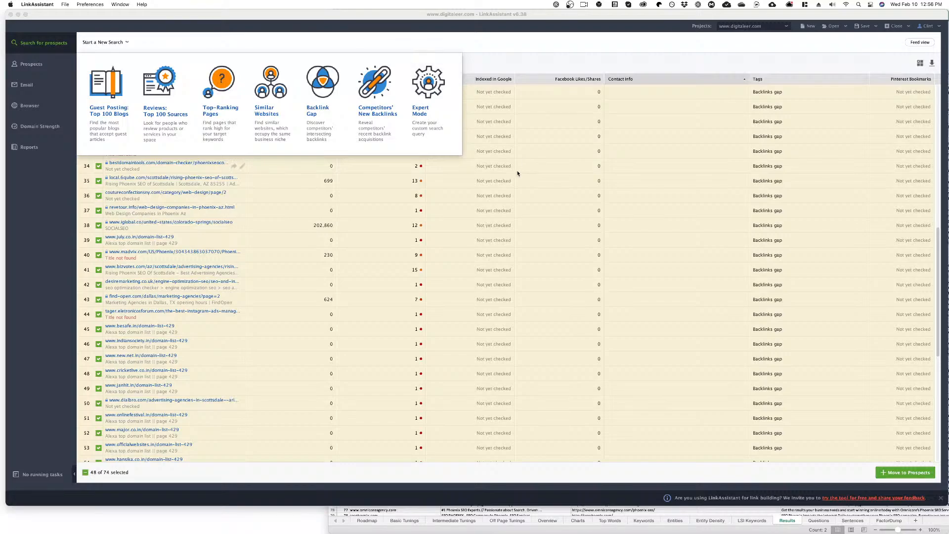
left_click(524, 72)
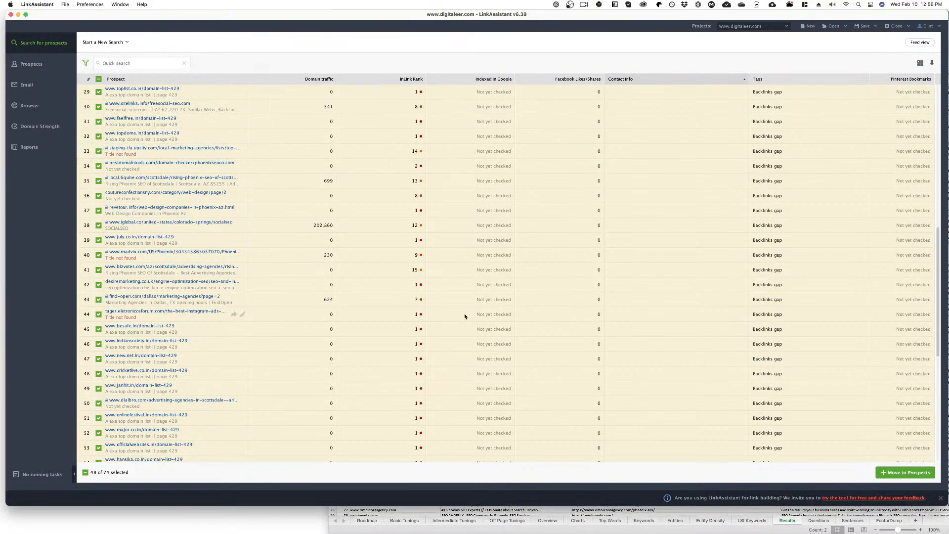
left_click(906, 43)
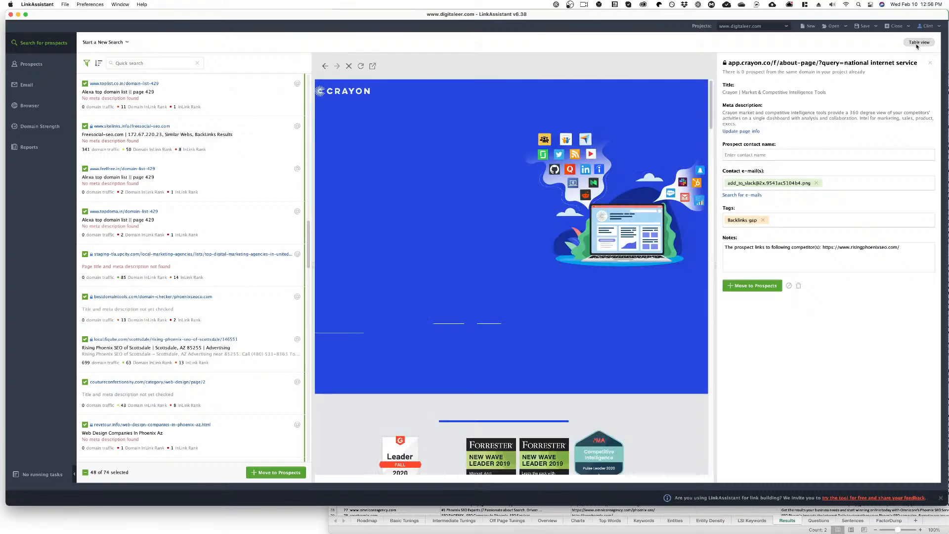
left_click(917, 43)
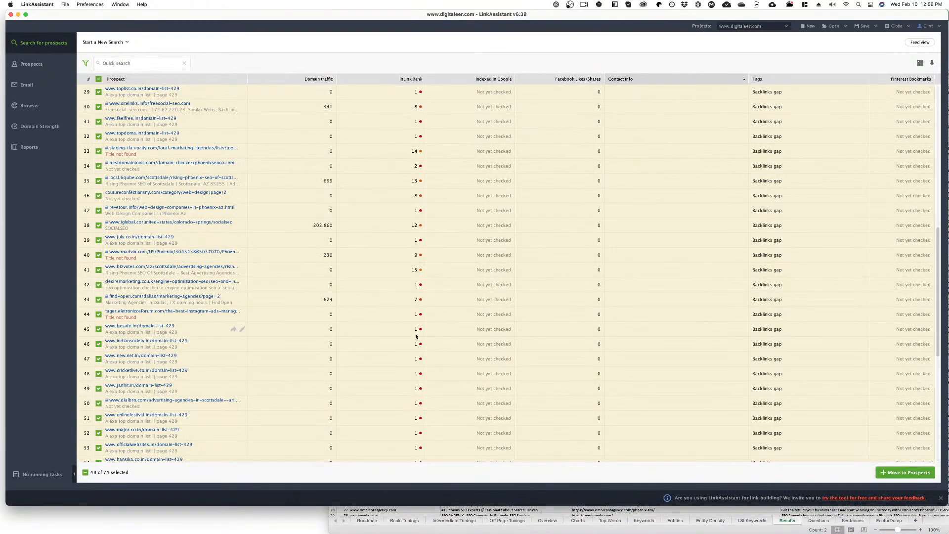
Step: Remove the selected prospects without contact info from the search results
scroll(293, 329, "down", 15)
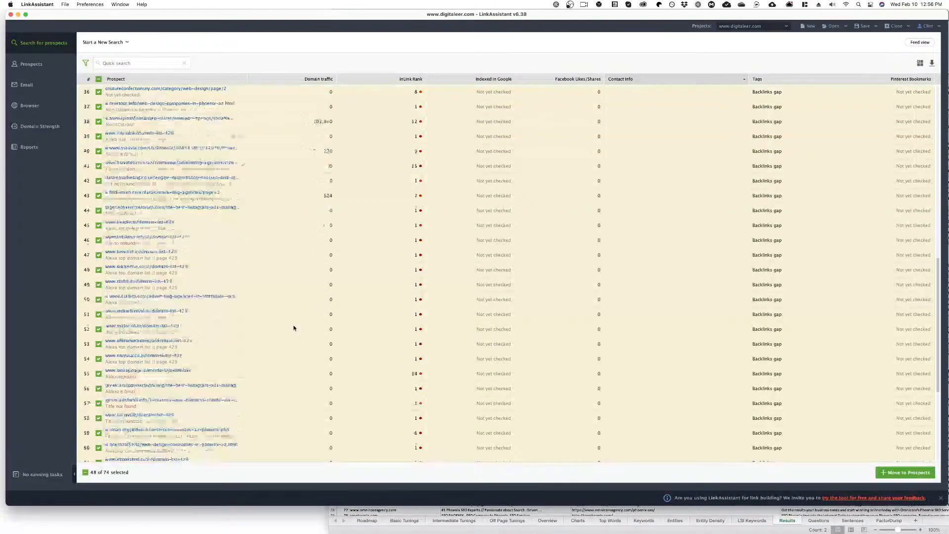
scroll(293, 328, "up", 8)
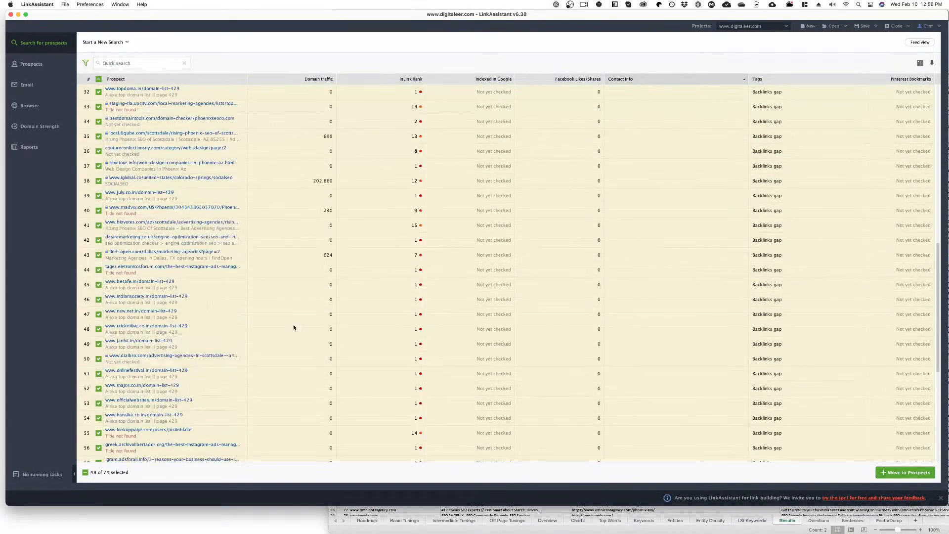
scroll(293, 327, "up", 2)
right_click(294, 327)
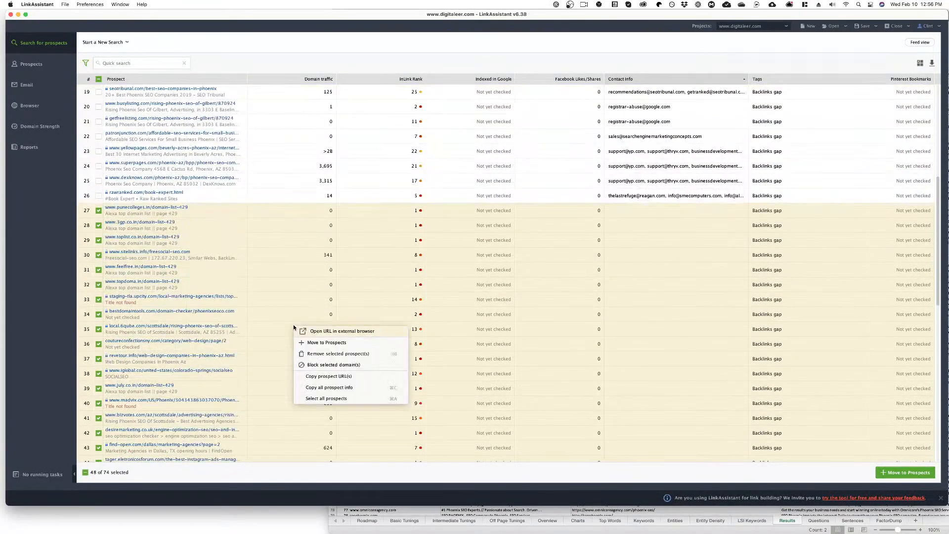
left_click(328, 354)
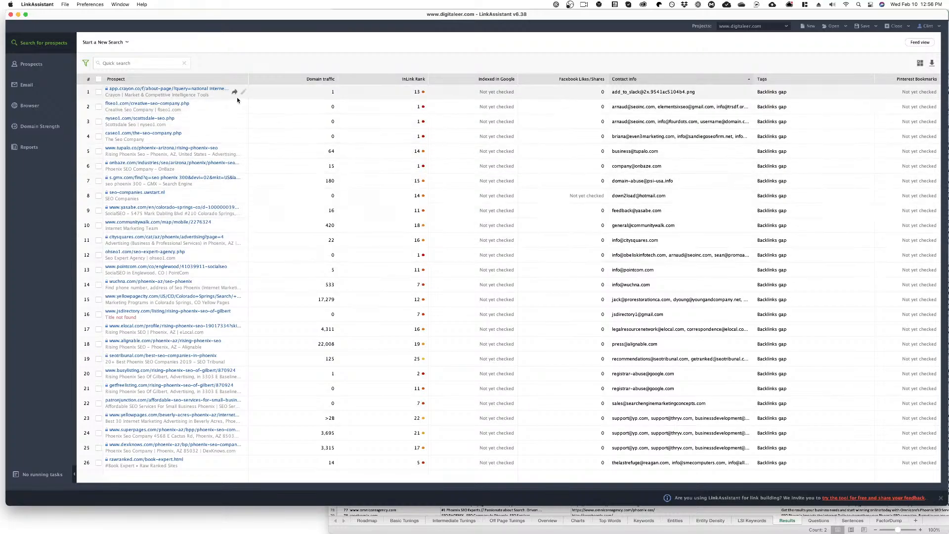
Step: Block the domains of the app.crayon.co, s.gmx.com, busylisting.com and getfreelisting.com prospects
left_click(98, 91)
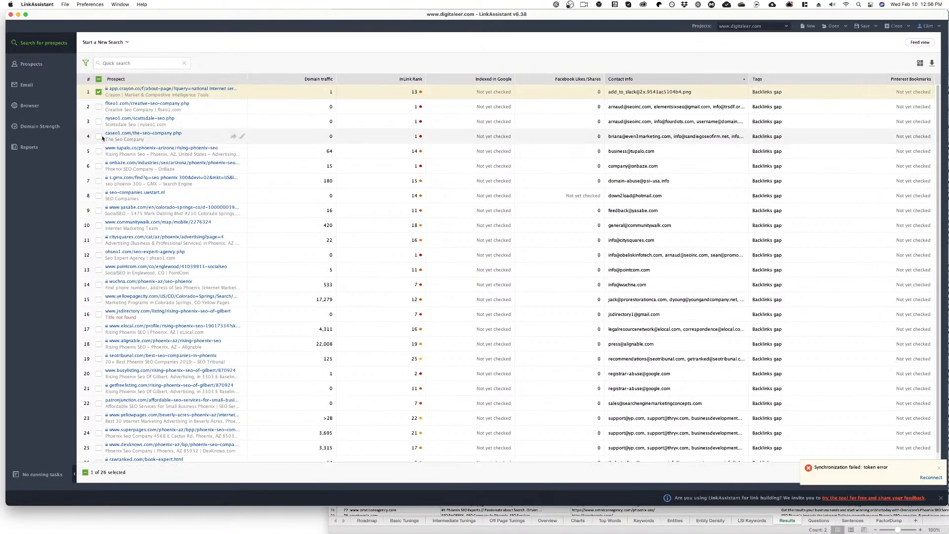
left_click(98, 181)
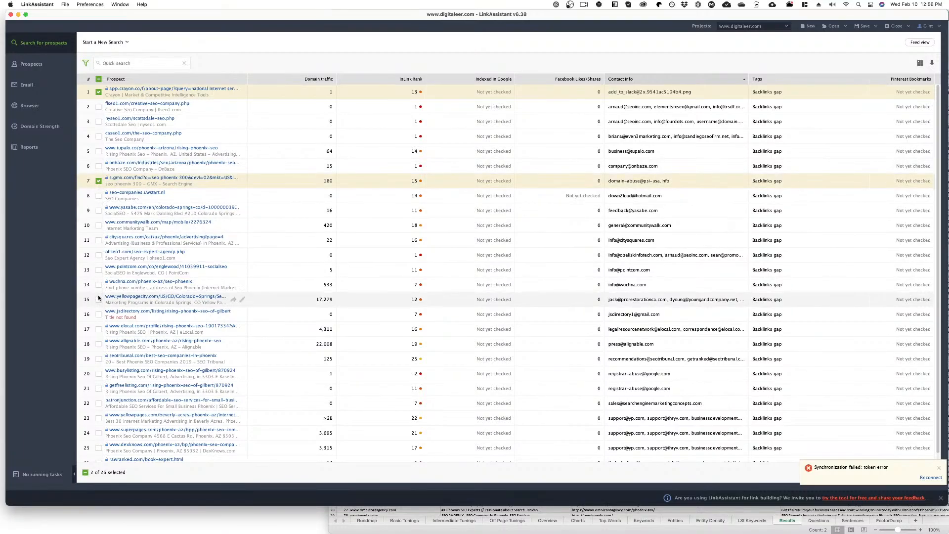
scroll(98, 298, "down", 1)
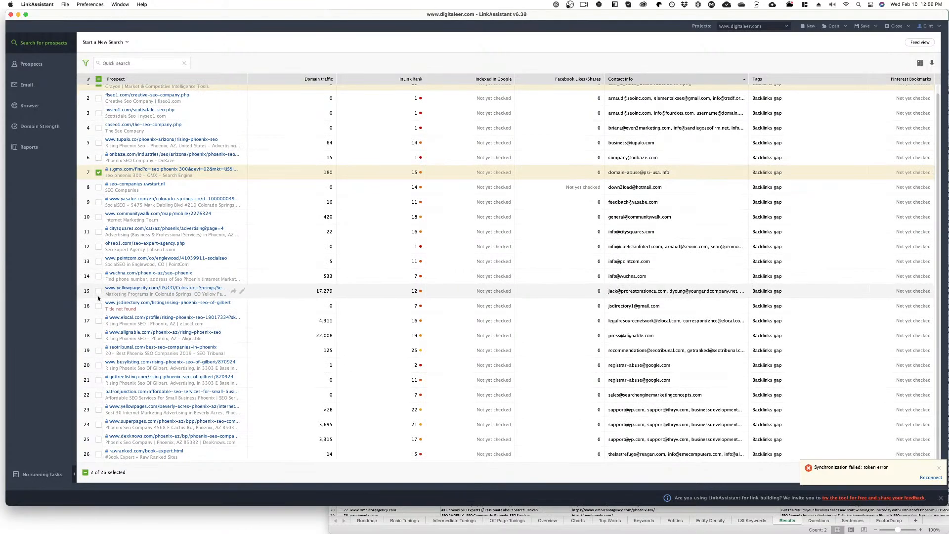
left_click(98, 366)
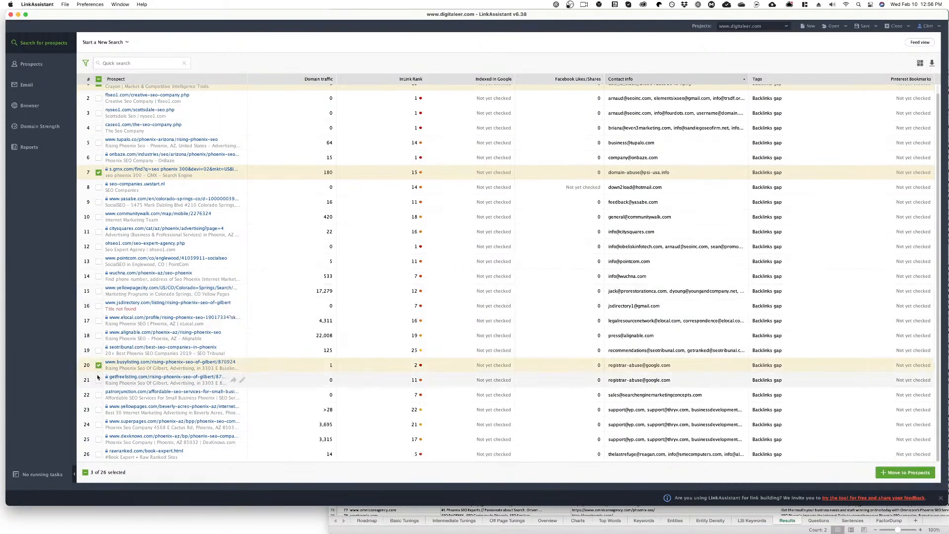
left_click(99, 380)
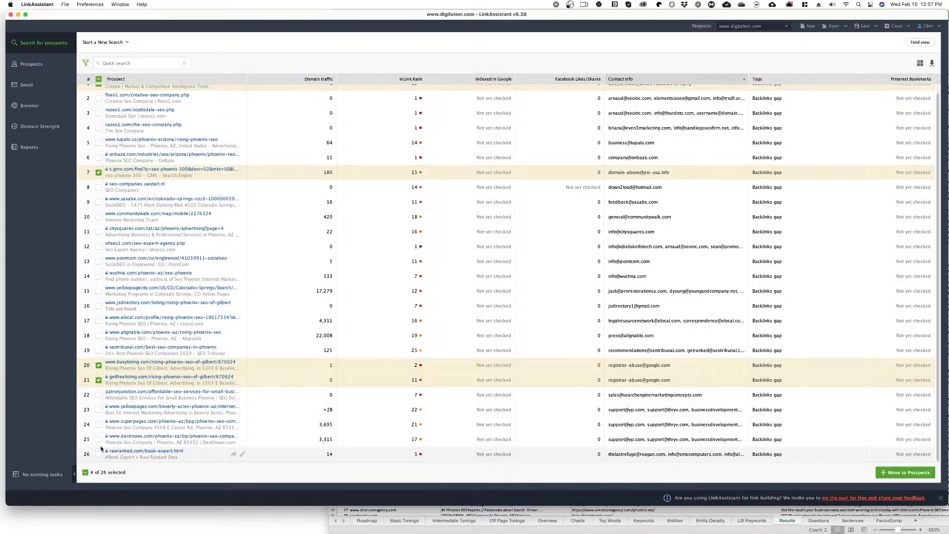
right_click(274, 377)
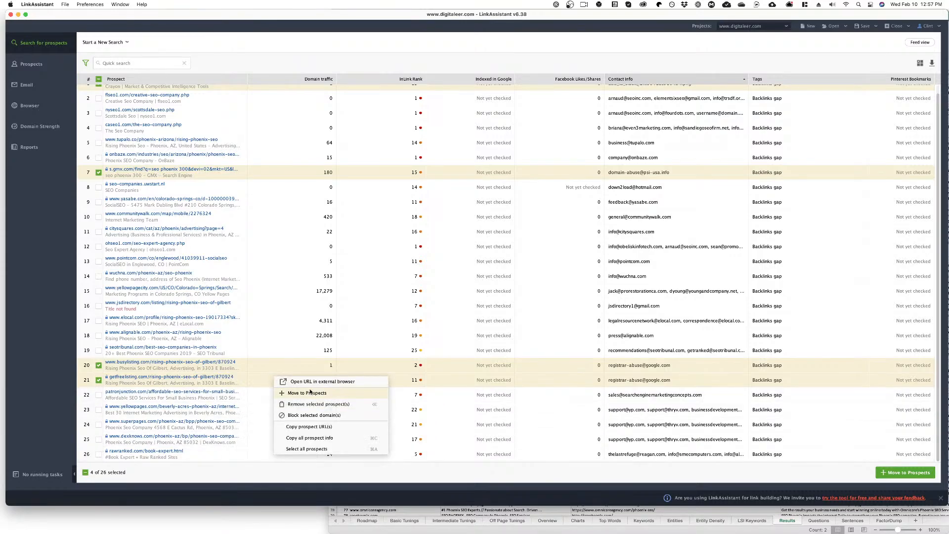
left_click(312, 416)
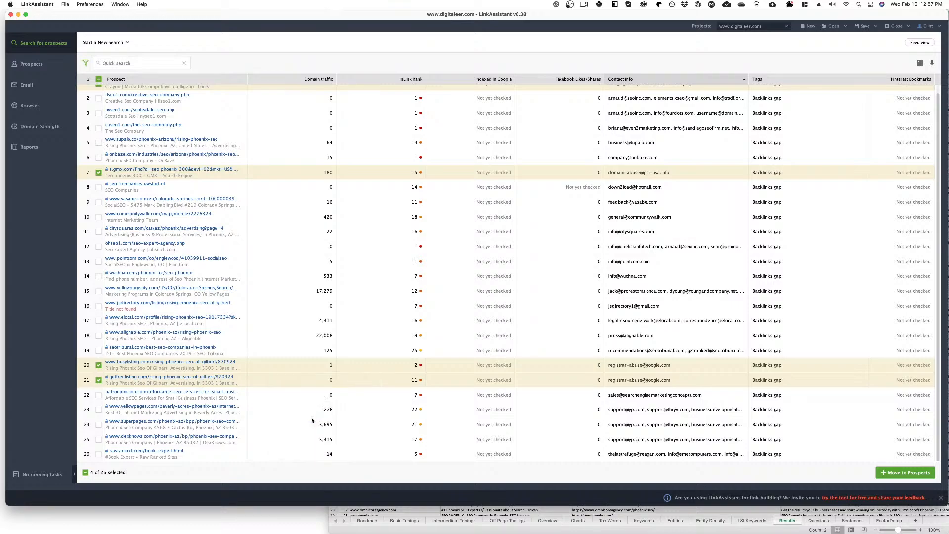
left_click(466, 275)
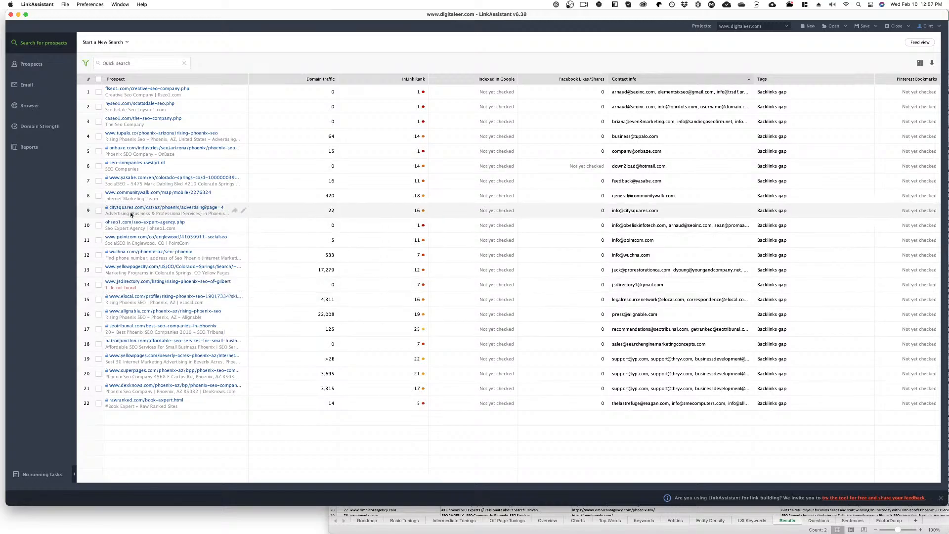
left_click(98, 210)
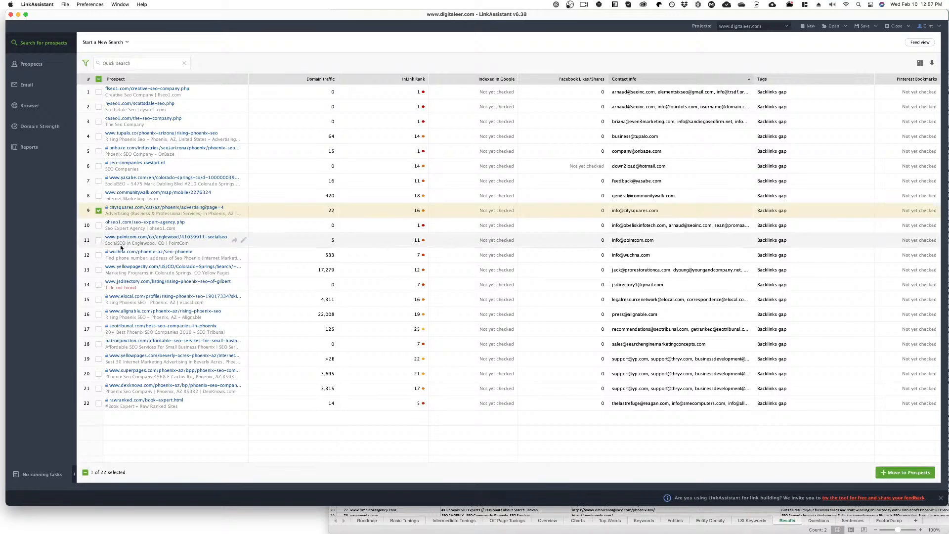
left_click(98, 359)
left_click(98, 373)
left_click(99, 388)
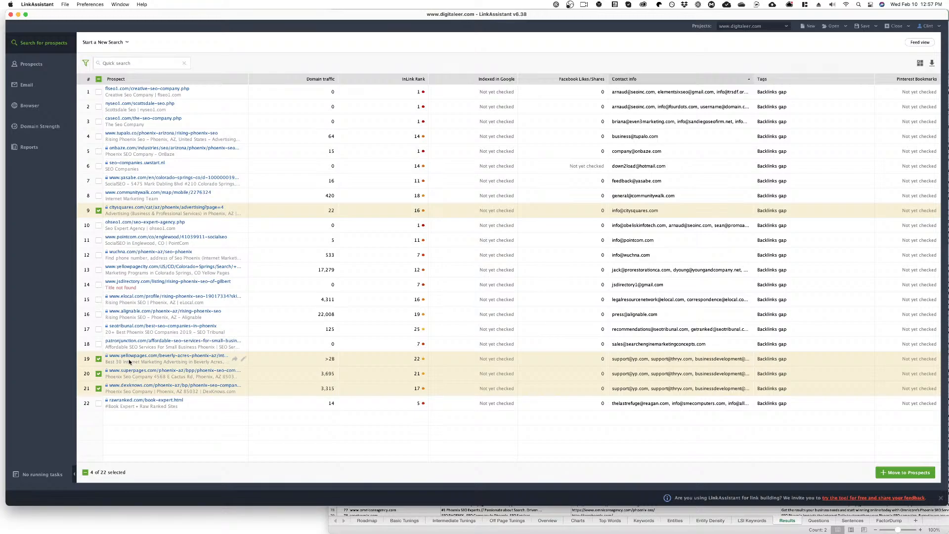
left_click(99, 270)
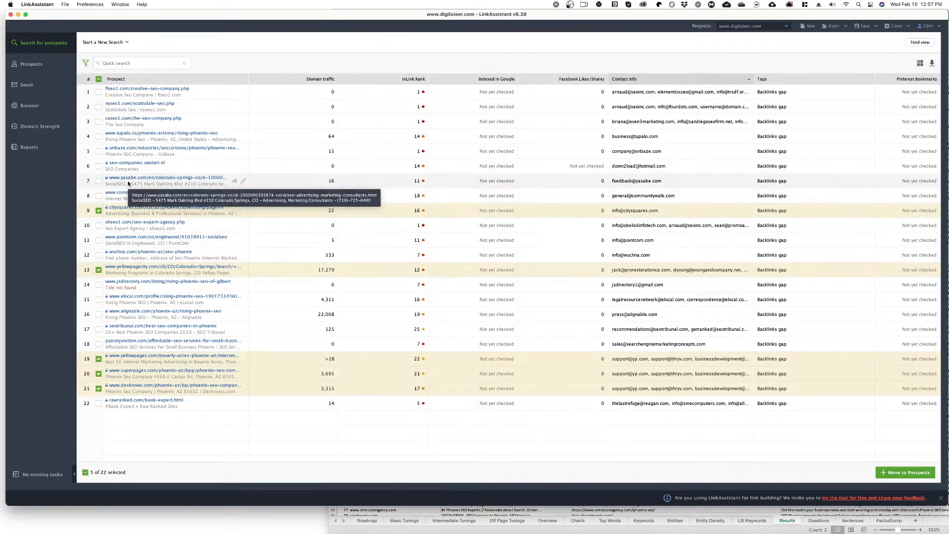
left_click(227, 182)
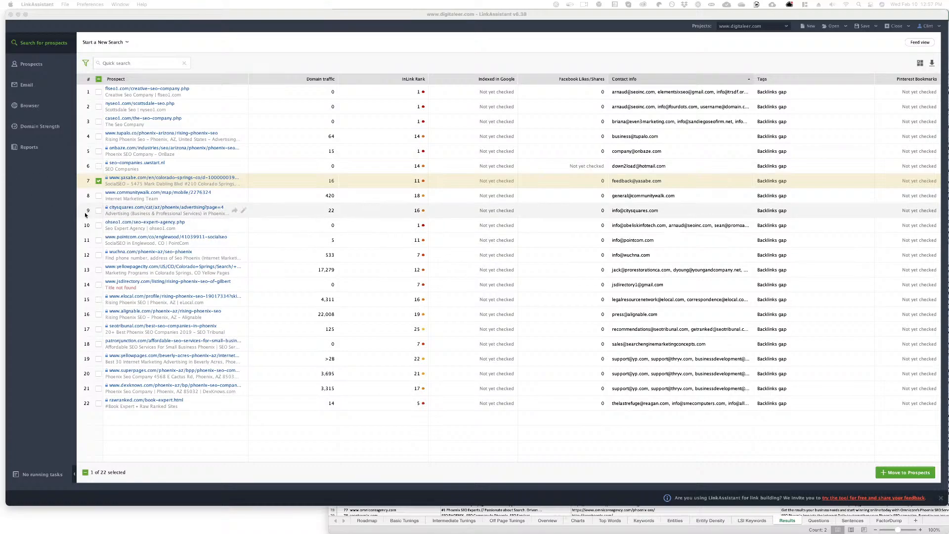
Step: Block the domains of the yellowpages.com, superpages.com, dexknows.com, elocal.com, citysquares.com and yasabe.com prospects
left_click(98, 374)
left_click(96, 359)
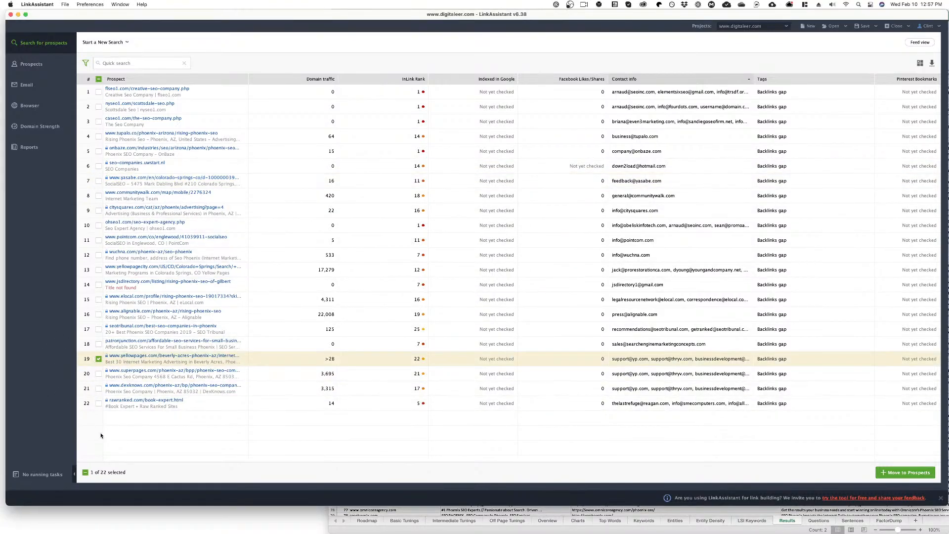
left_click(98, 388)
left_click(98, 374)
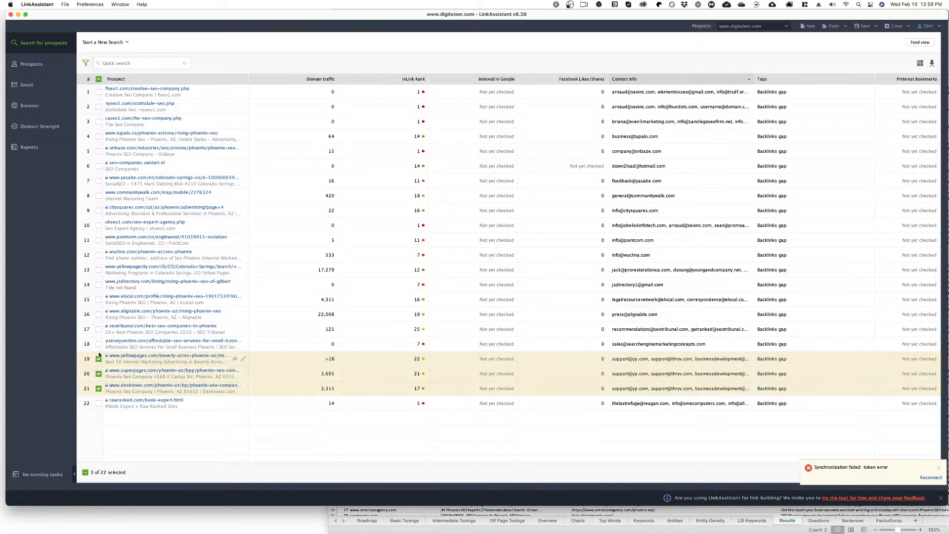
left_click(99, 299)
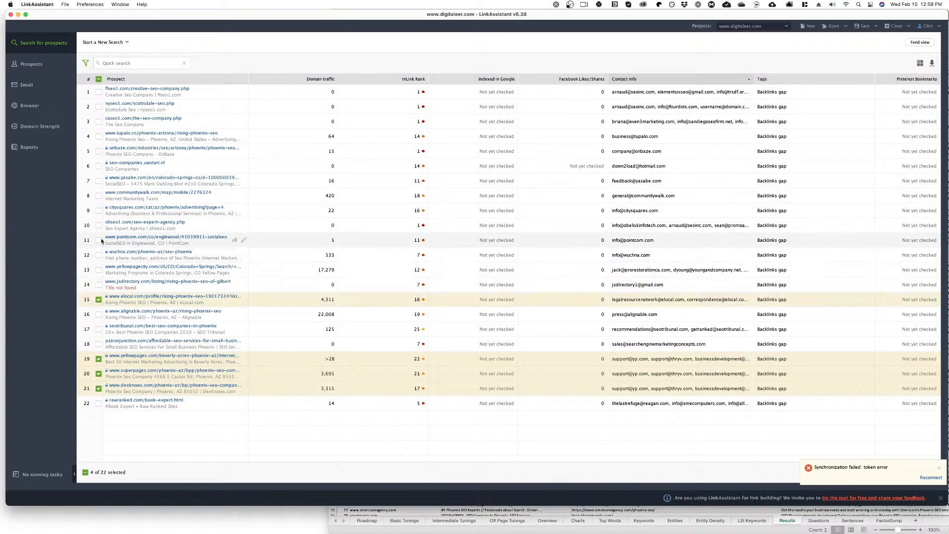
left_click(99, 210)
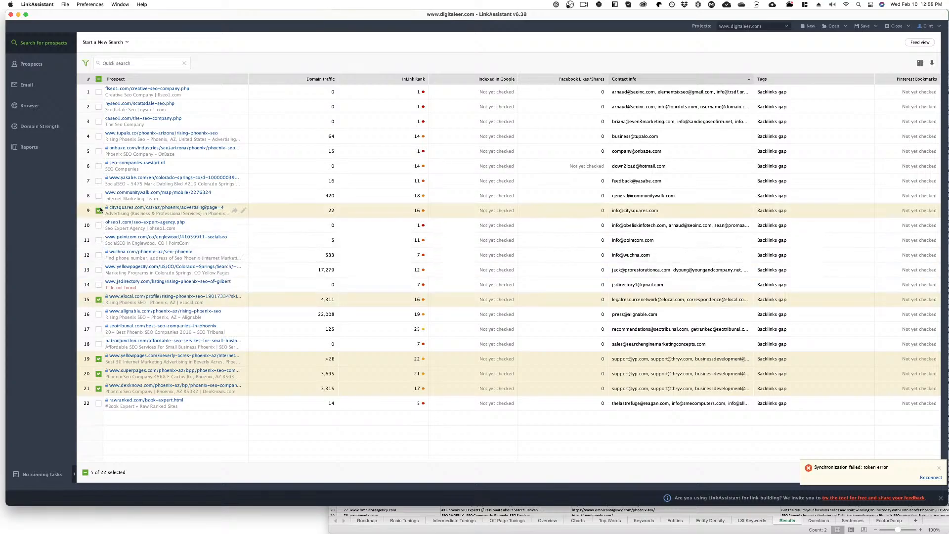
left_click(99, 181)
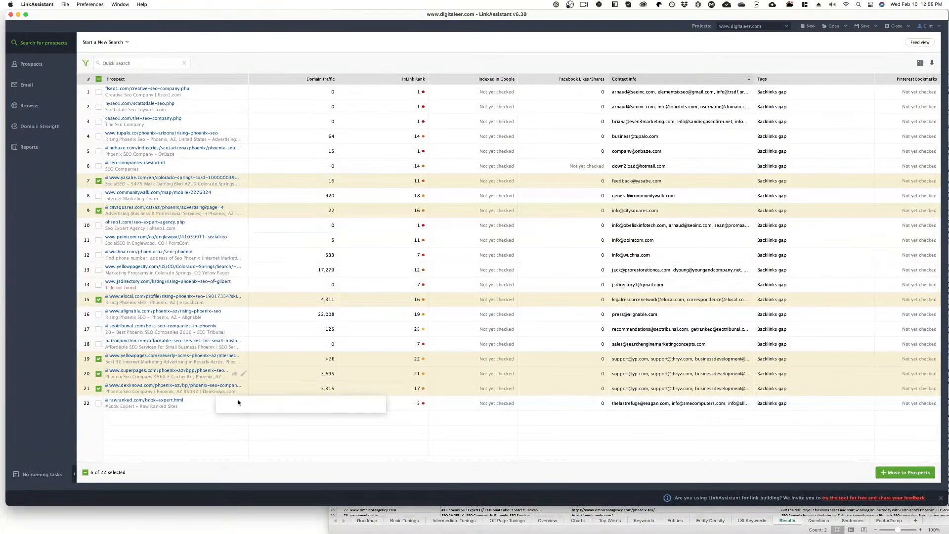
right_click(278, 389)
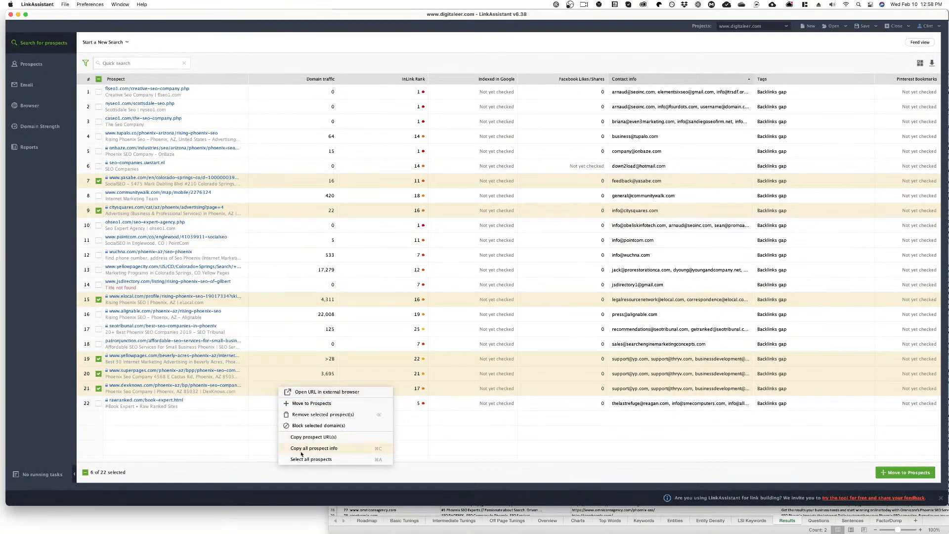
left_click(301, 425)
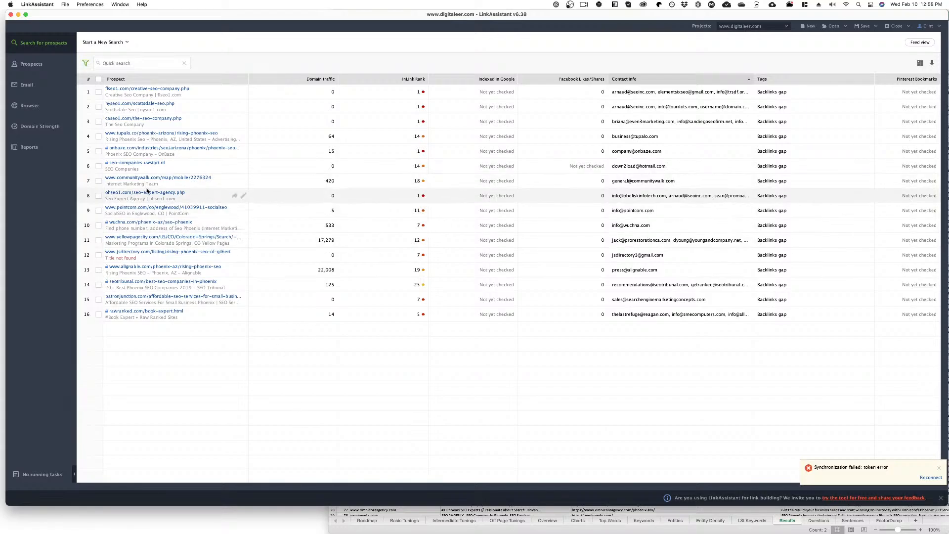
Step: Switch the results to feed view and preview the pages of the flseo1.com, nyseo1.com and caseo1.com prospects
left_click(232, 212)
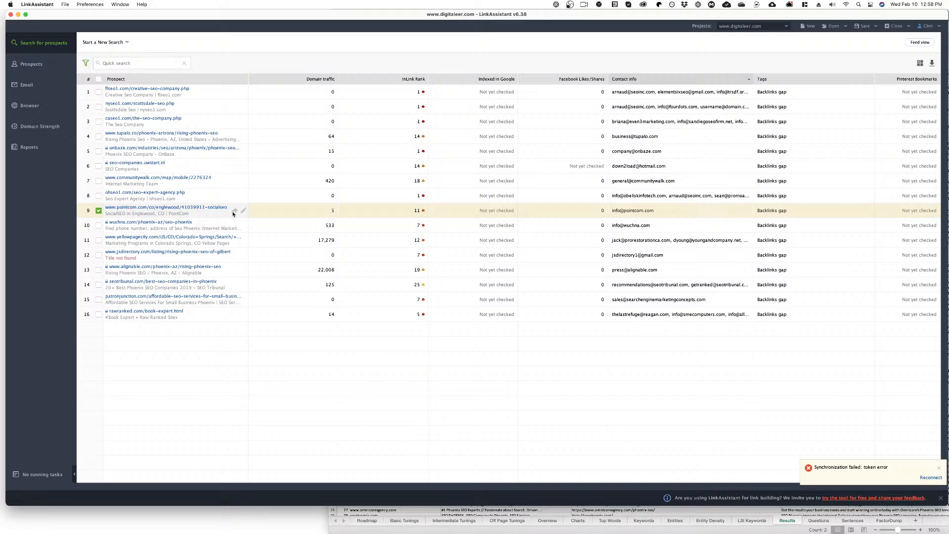
left_click(99, 211)
left_click(919, 44)
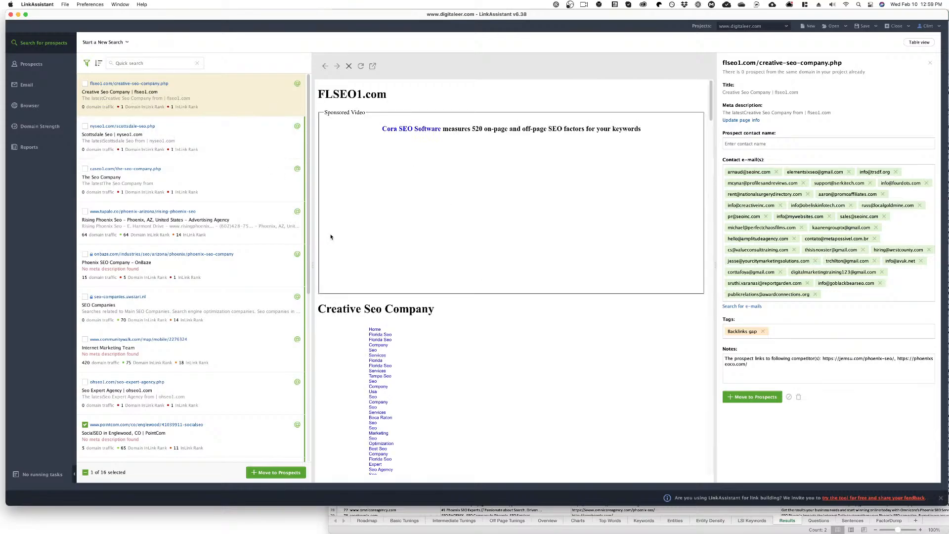
scroll(330, 237, "down", 1)
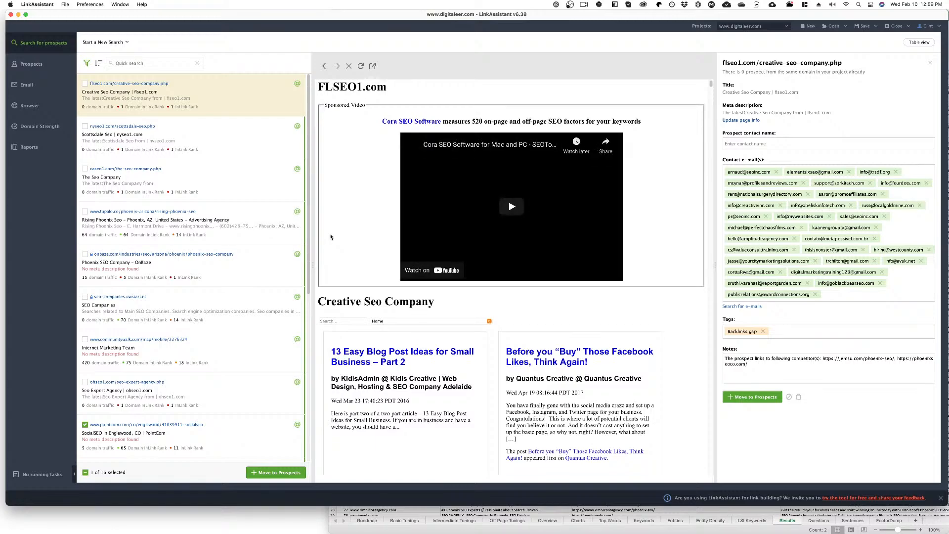
scroll(330, 237, "down", 1)
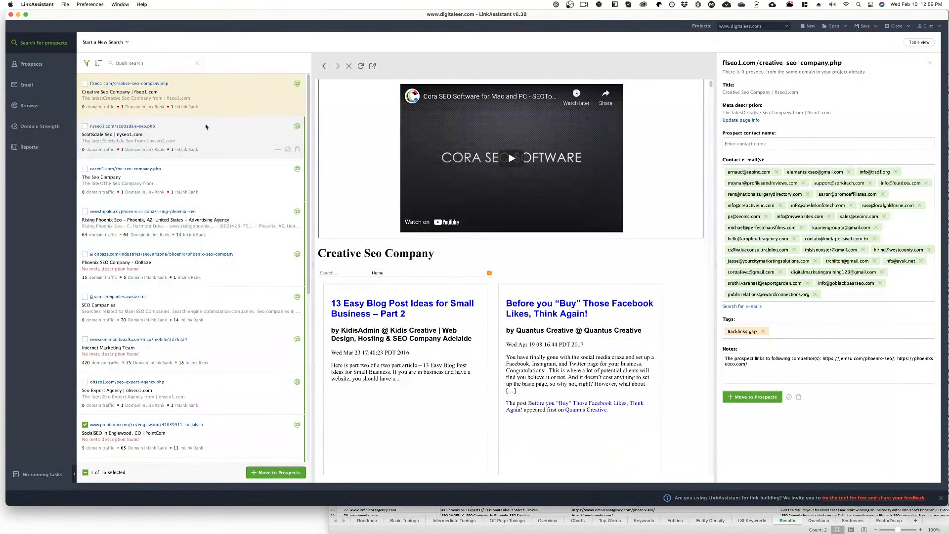
left_click(206, 125)
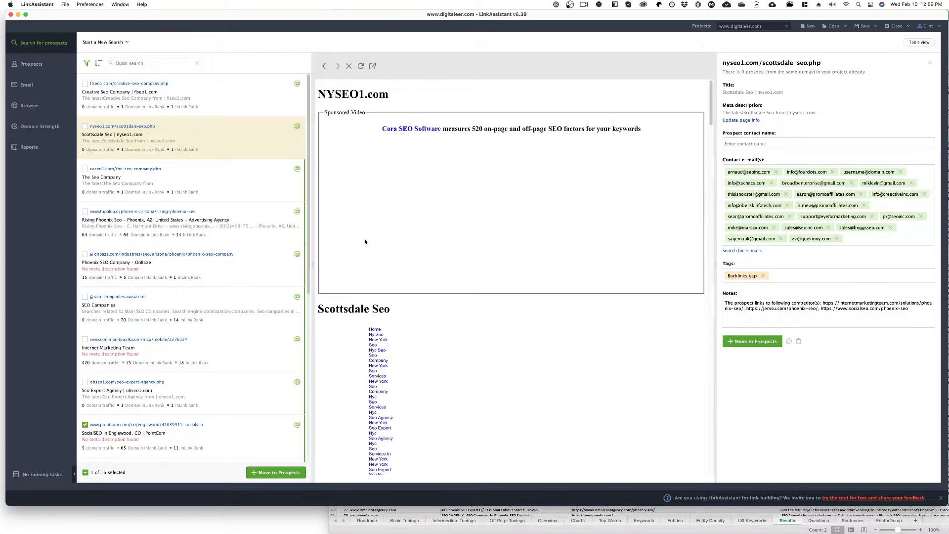
scroll(364, 239, "down", 1)
left_click(265, 189)
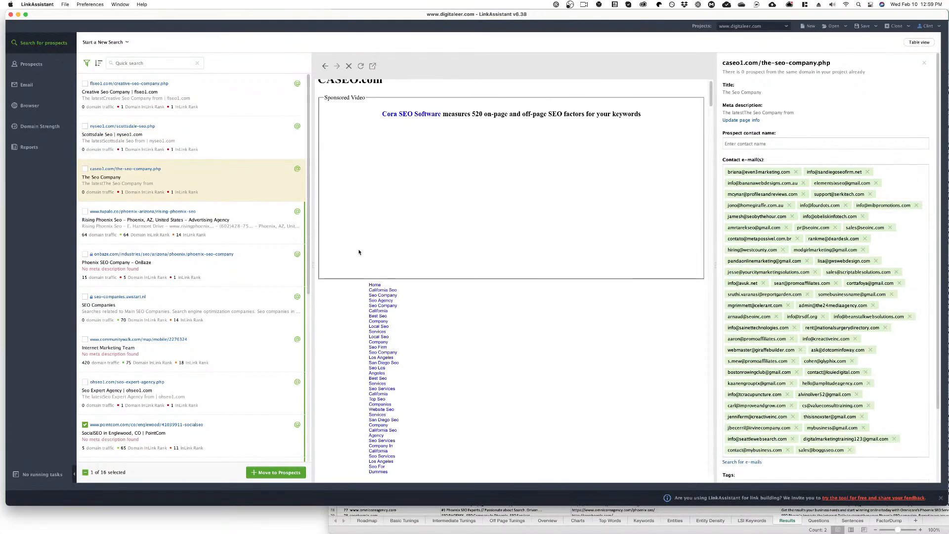
Step: Preview the next directory prospects in the feed, blocking the tupalo.co domain and removing the onbaze.com and seo-companies.uwstart.nl prospects
left_click(262, 235)
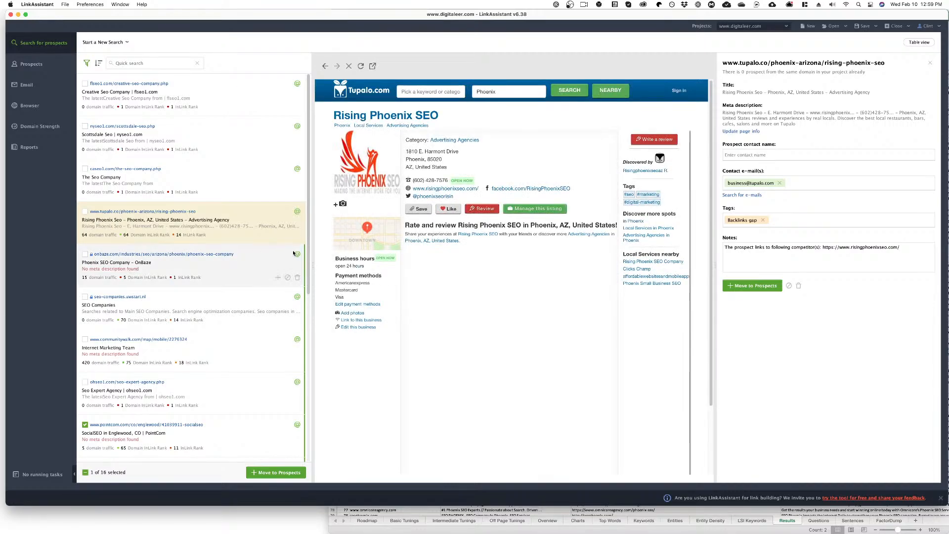
left_click(287, 235)
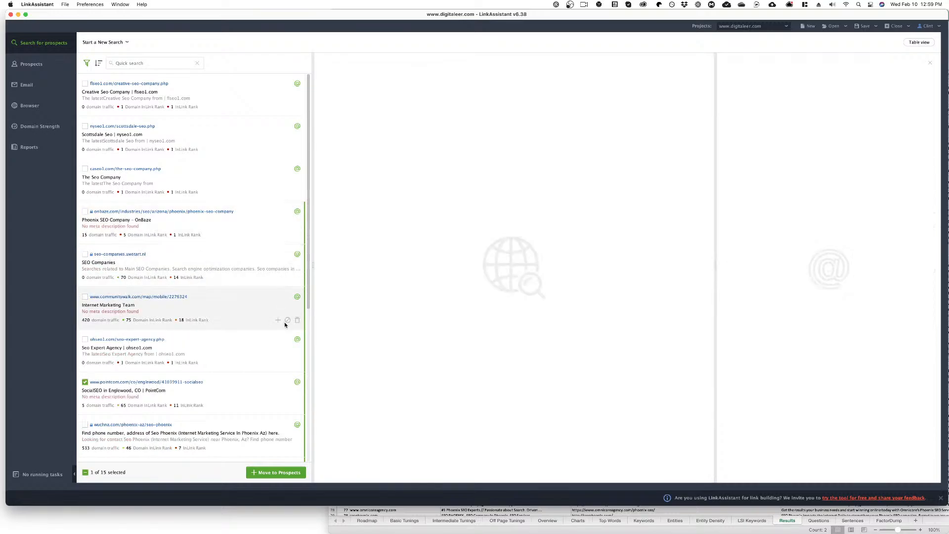
left_click(253, 236)
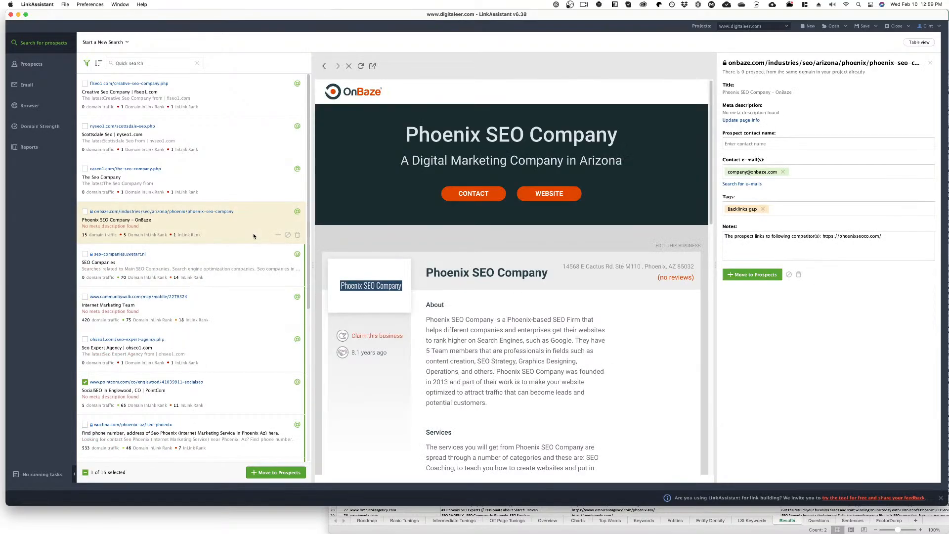
left_click(298, 235)
left_click(259, 240)
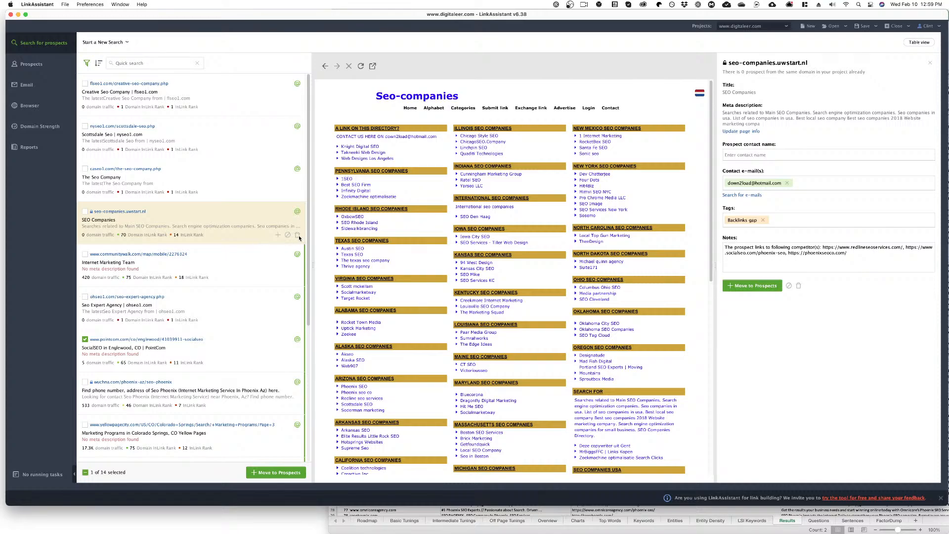
left_click(297, 235)
left_click(259, 236)
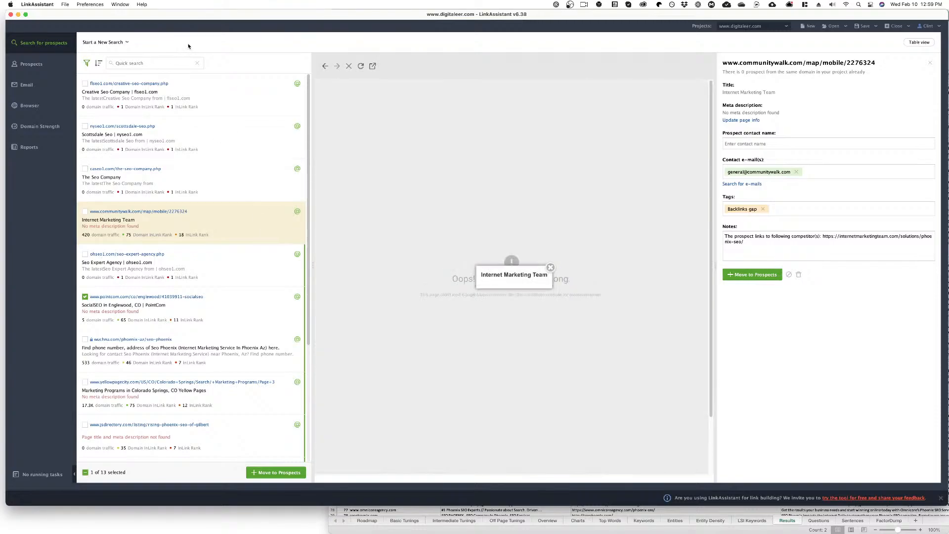
Step: Run a Guest Posting prospect search in Google (USA) for the keywords "phoenix seo", "seo company" and "picking an seo company"
left_click(103, 45)
left_click(113, 112)
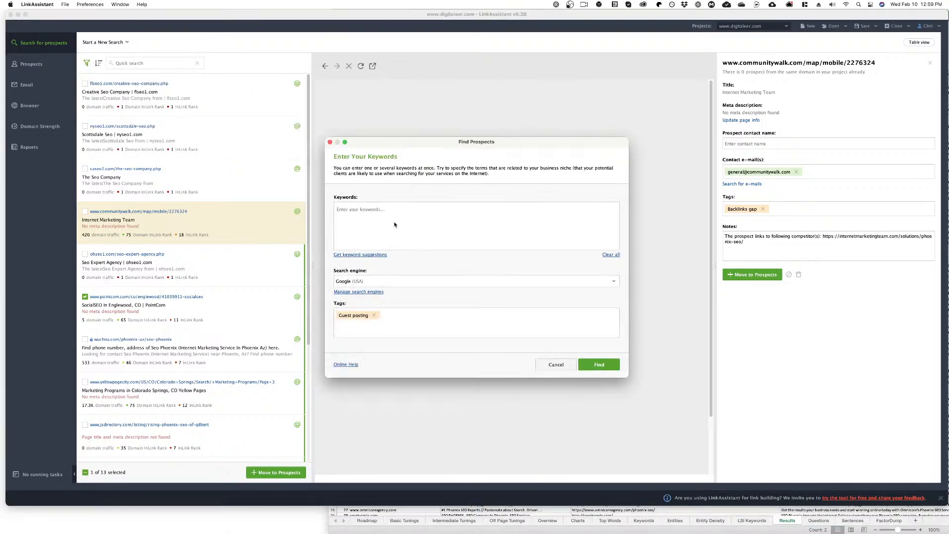
type("phoenix seo")
key("Return")
type("seo seo company")
key("Return")
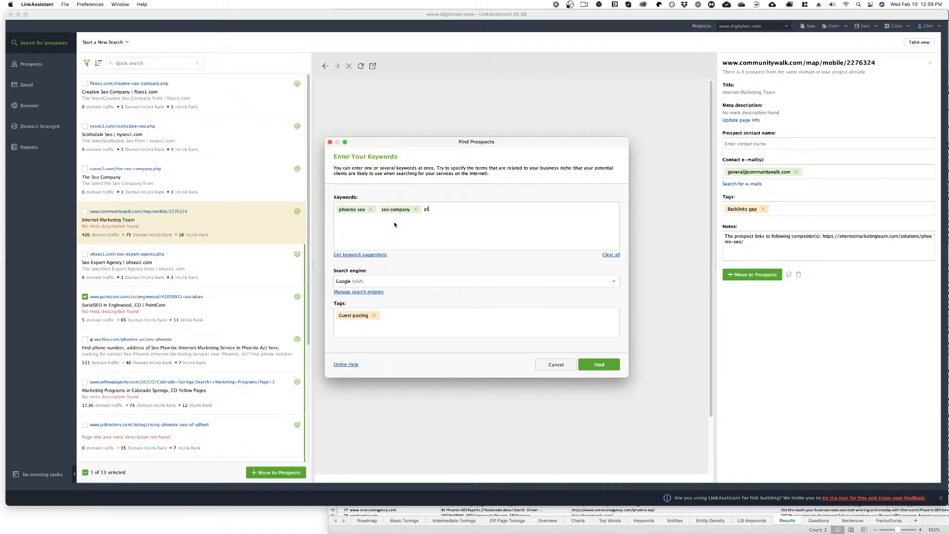
type("picking an seo company")
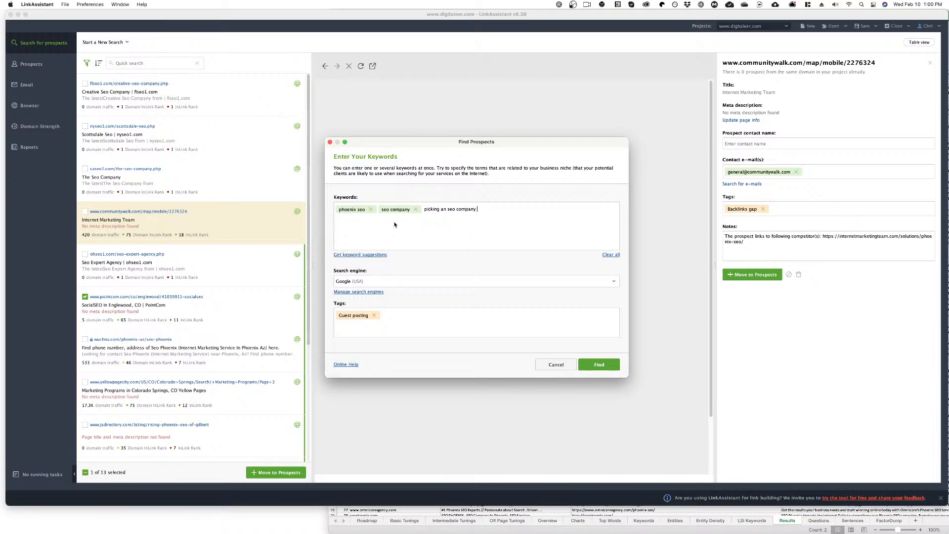
key("Return")
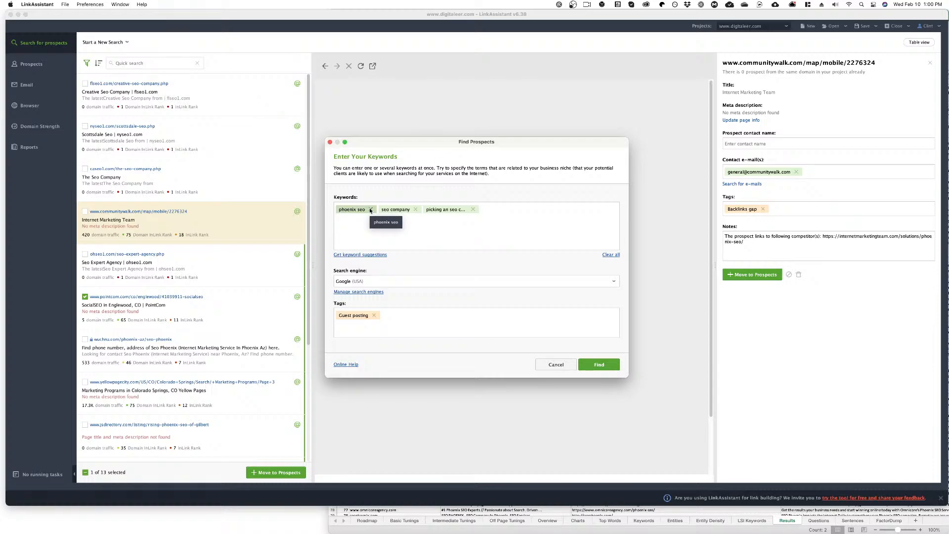
left_click(601, 364)
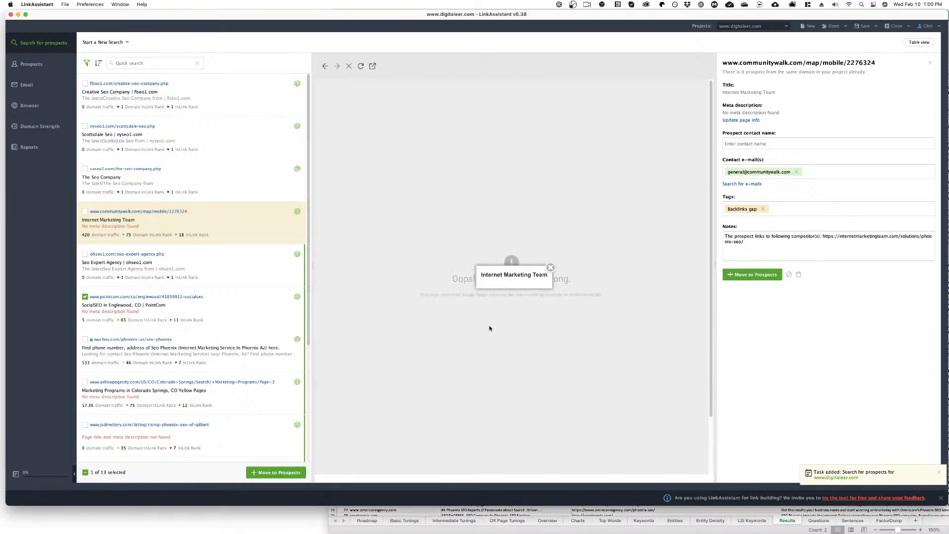
Step: Return the results to table view and check the progress details of the running prospect search
left_click(919, 43)
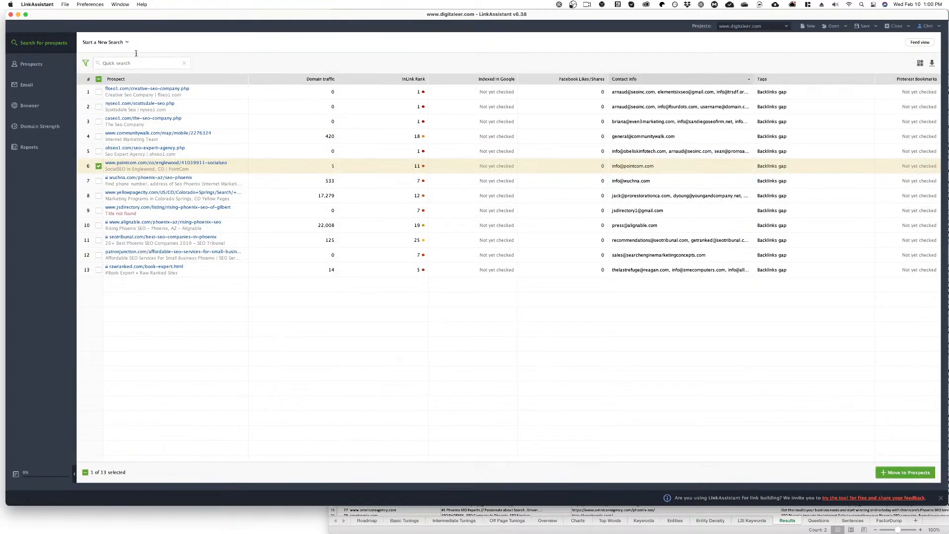
left_click(124, 42)
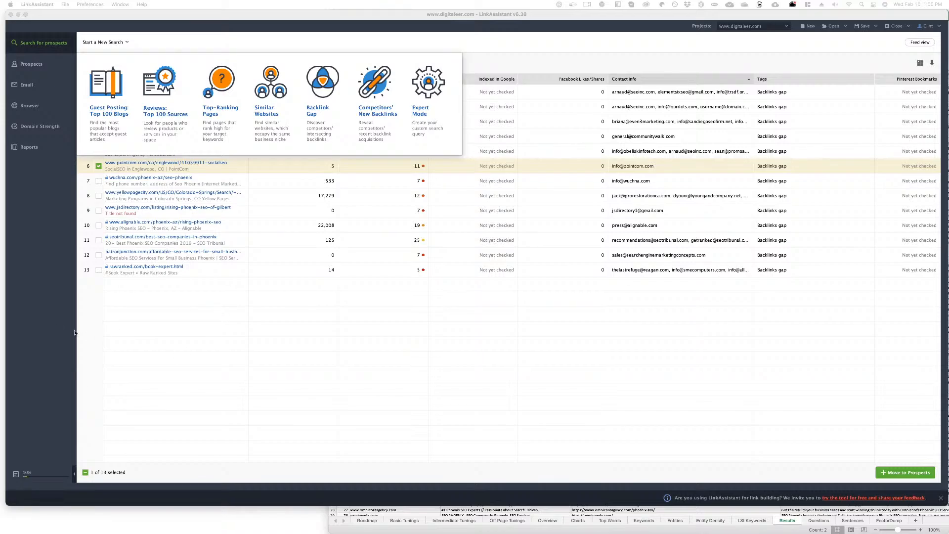
left_click(39, 473)
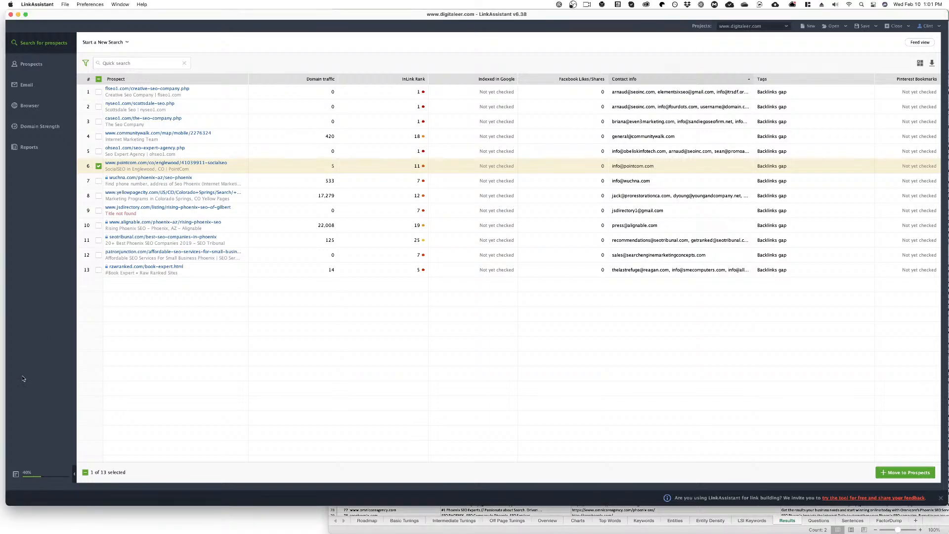
left_click(31, 471)
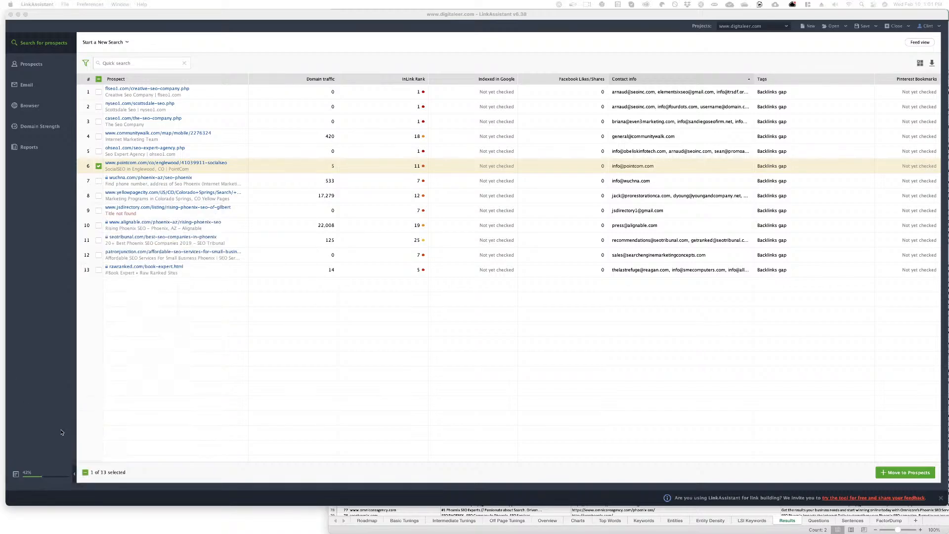
left_click(42, 469)
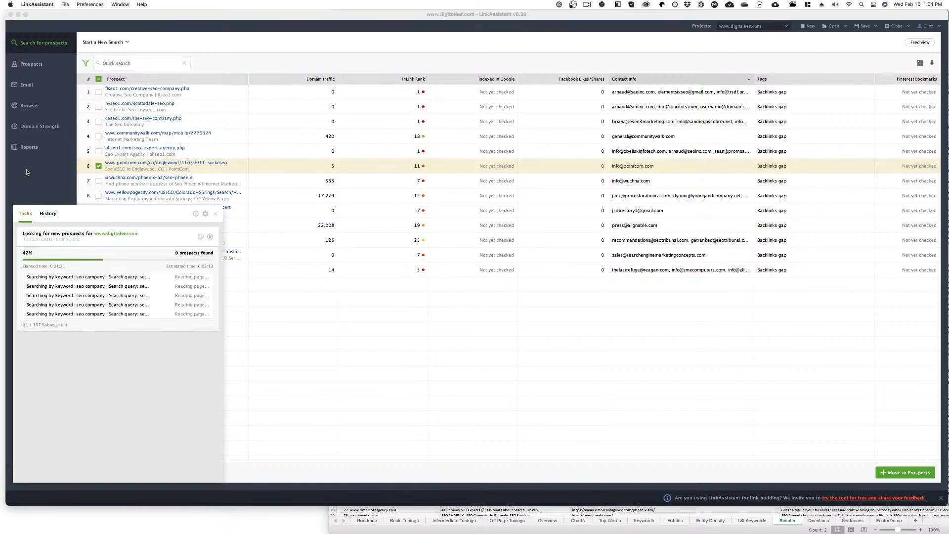
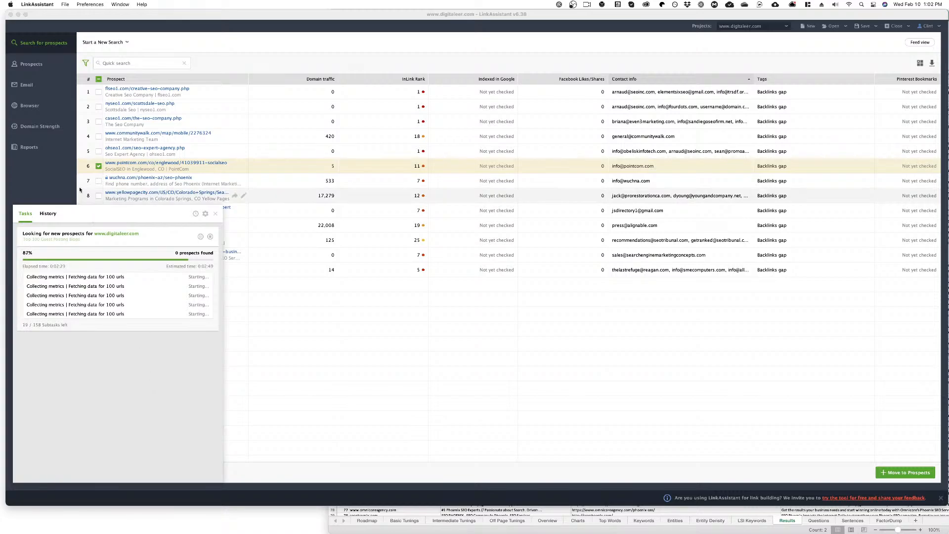
Step: Remove the yellowpagecity.com, caseo1.com, ohseo1.com, nyseo1.com and flseo1.com prospects from the search results
left_click(99, 196)
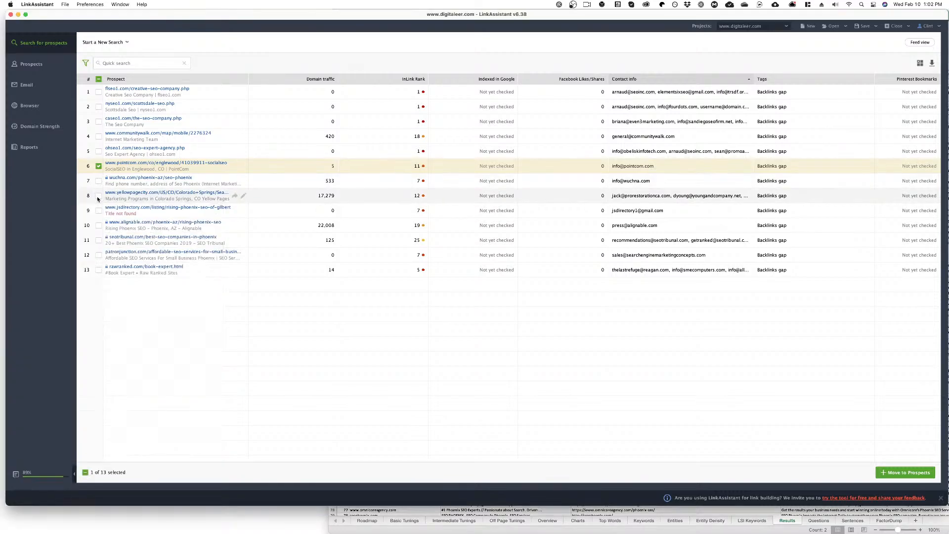
left_click(98, 167)
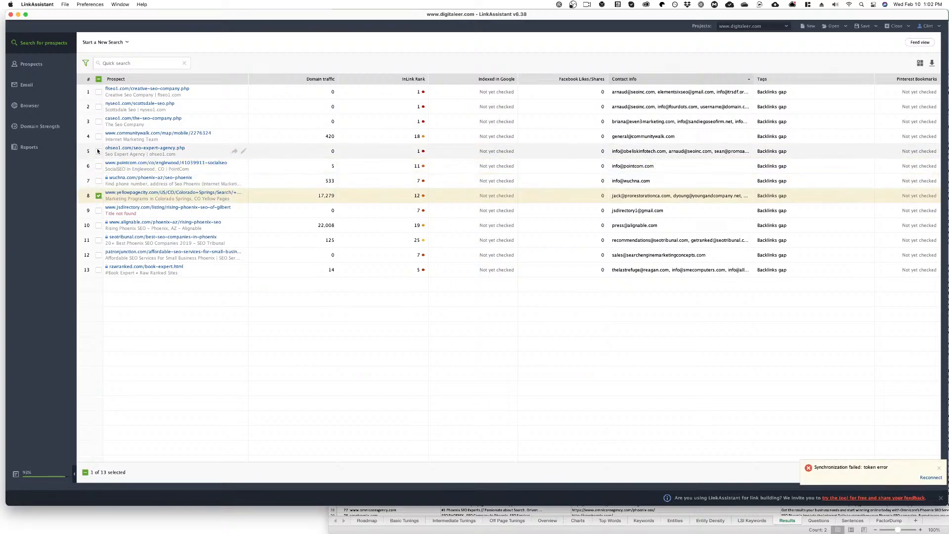
left_click(98, 121)
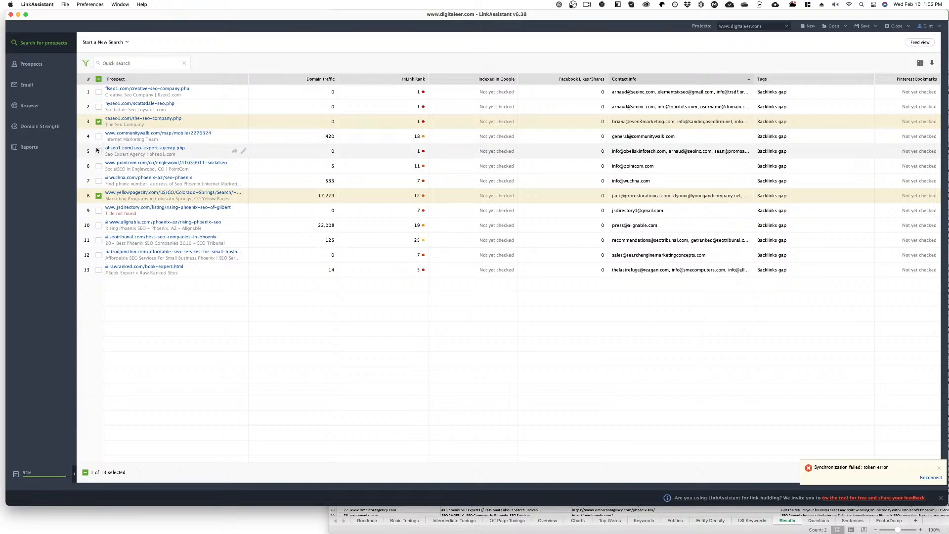
left_click(99, 151)
left_click(98, 107)
left_click(99, 91)
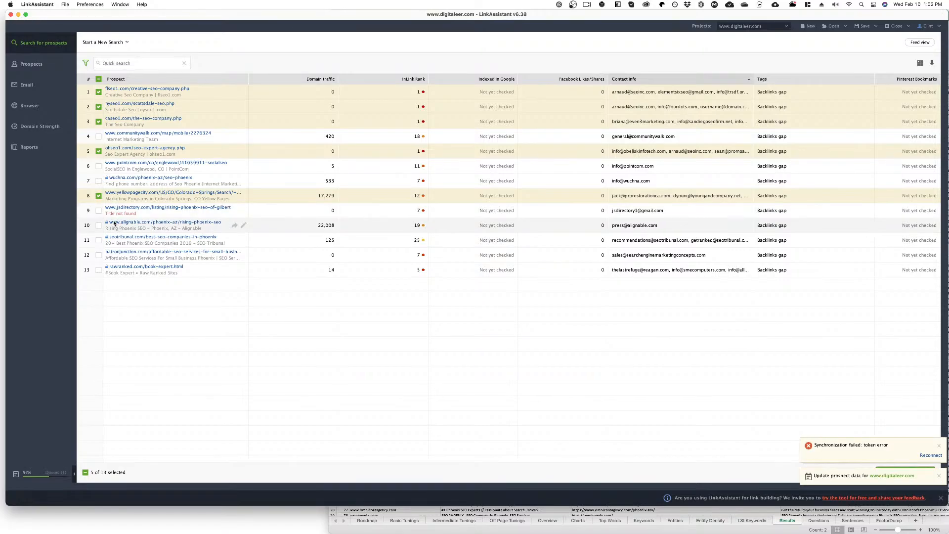
right_click(276, 198)
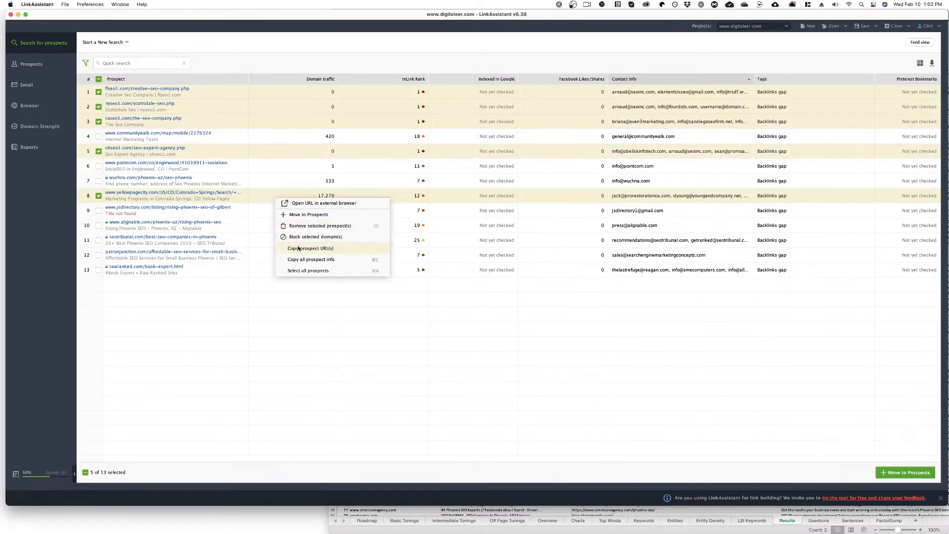
left_click(301, 227)
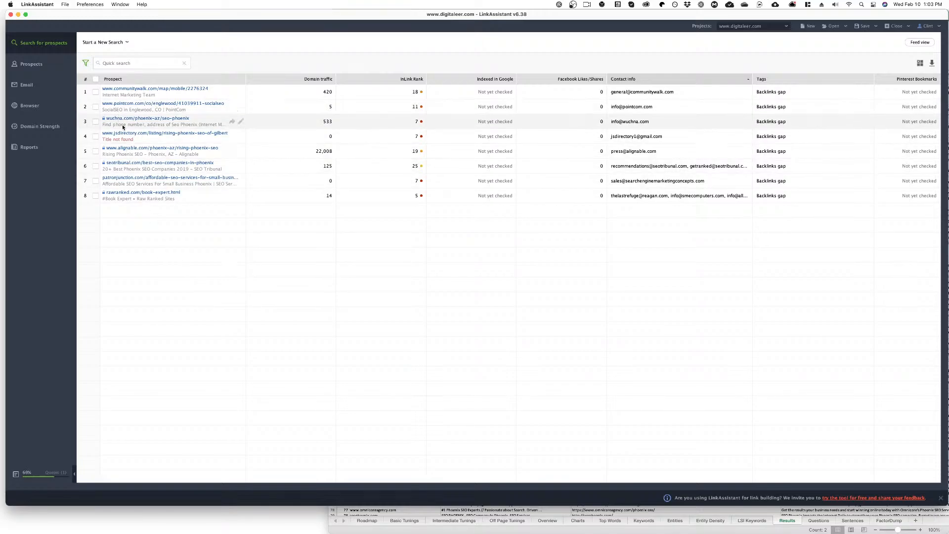
left_click(94, 137)
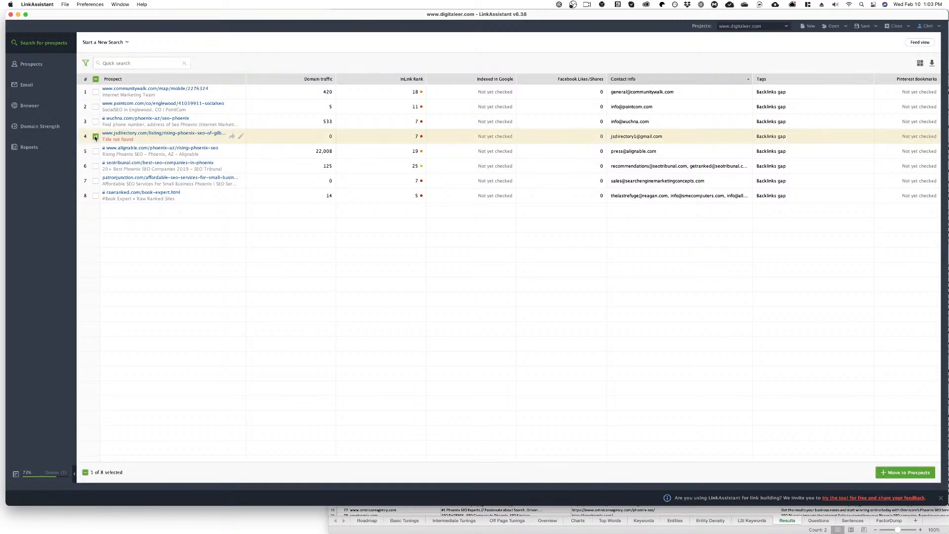
right_click(256, 140)
left_click(276, 199)
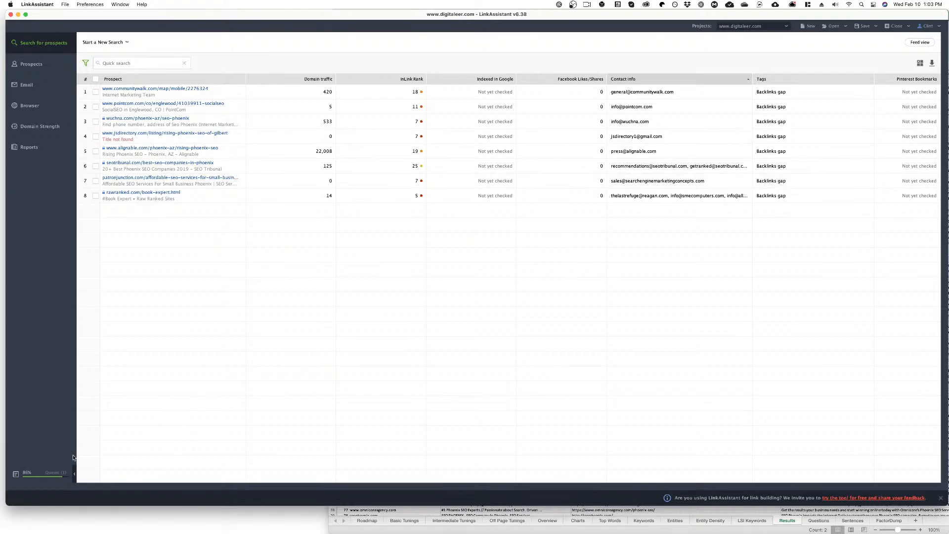
Step: Check the progress of the running prospect search and filter the results by the Guest posting tag instead of Backlinks gap
left_click(44, 473)
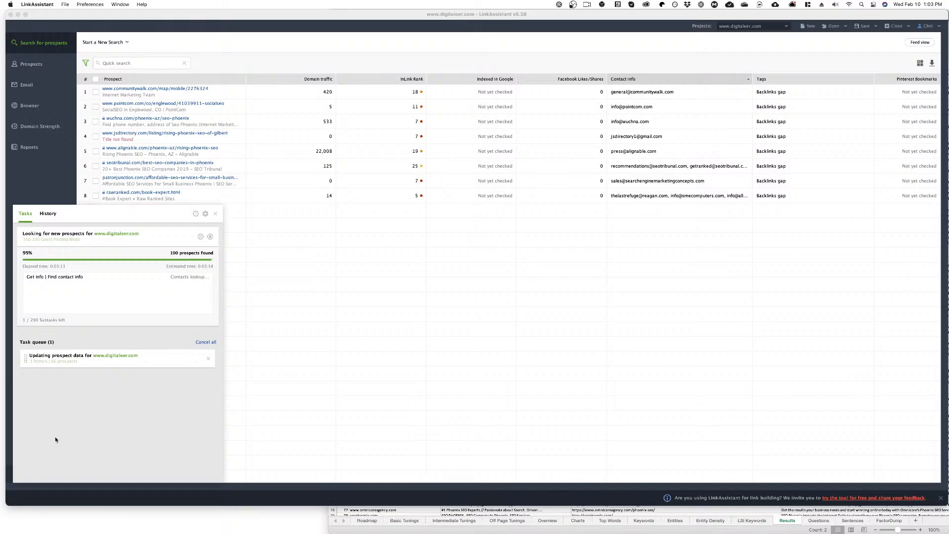
left_click(85, 63)
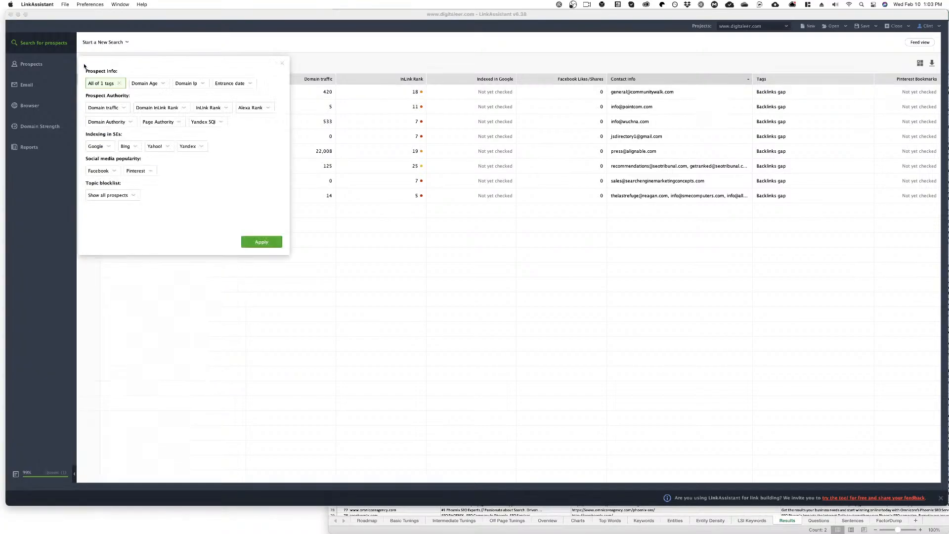
left_click(111, 85)
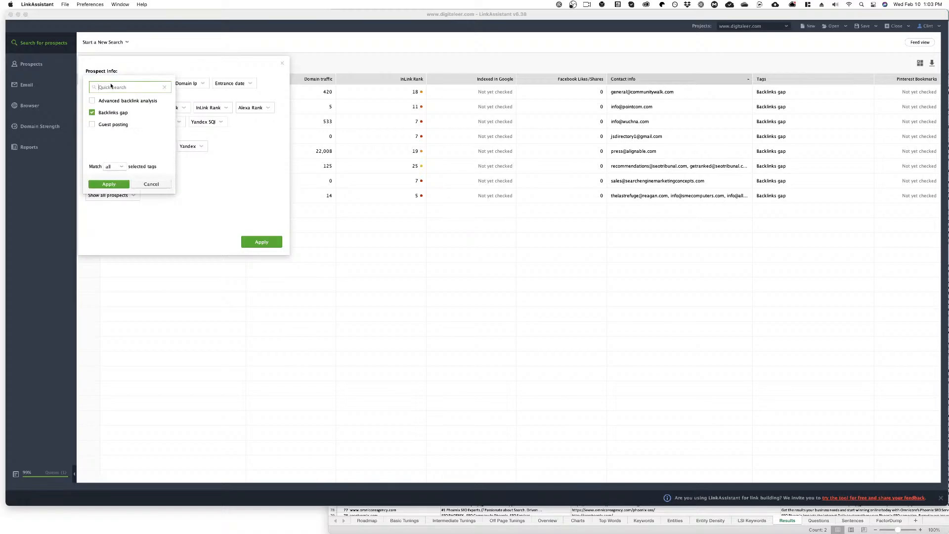
left_click(94, 112)
left_click(93, 125)
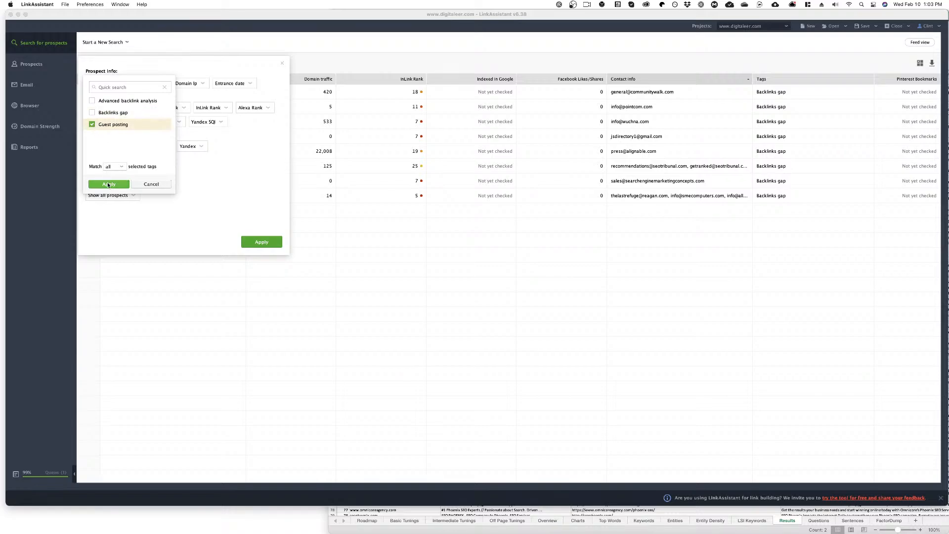
left_click(108, 184)
left_click(261, 242)
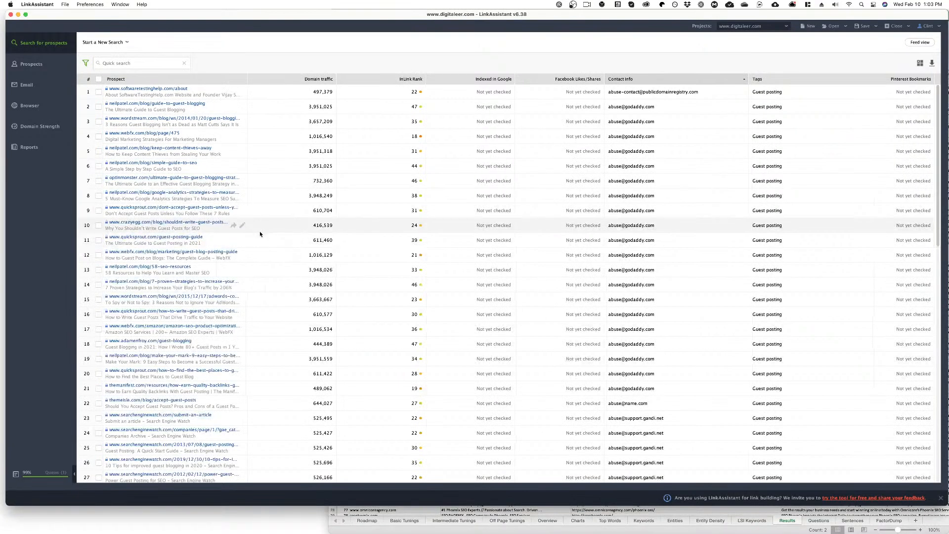
Step: Review the guest posting prospects and block the domains of the first 39, from softwaretestinghelp.com down to the last upwork.com entry
scroll(296, 292, "down", 10)
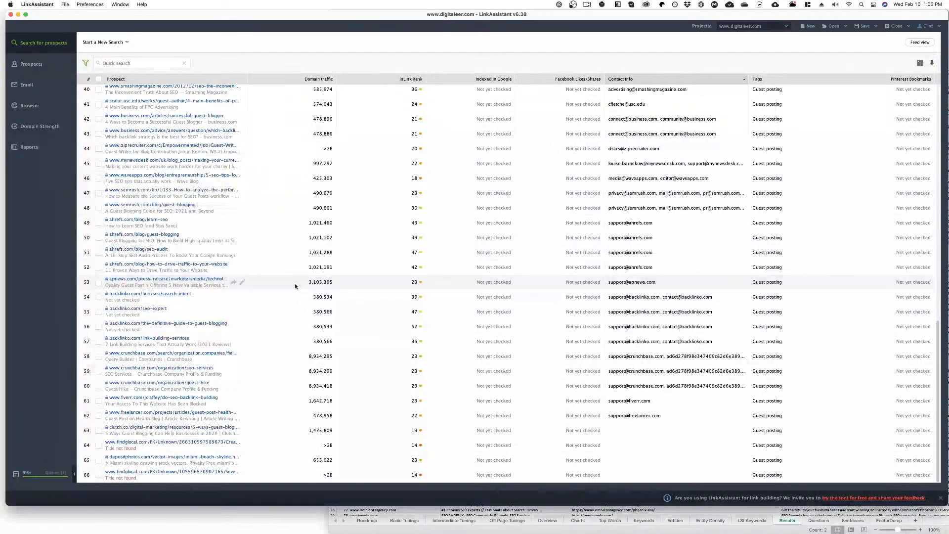
scroll(301, 263, "up", 8)
scroll(301, 264, "up", 2)
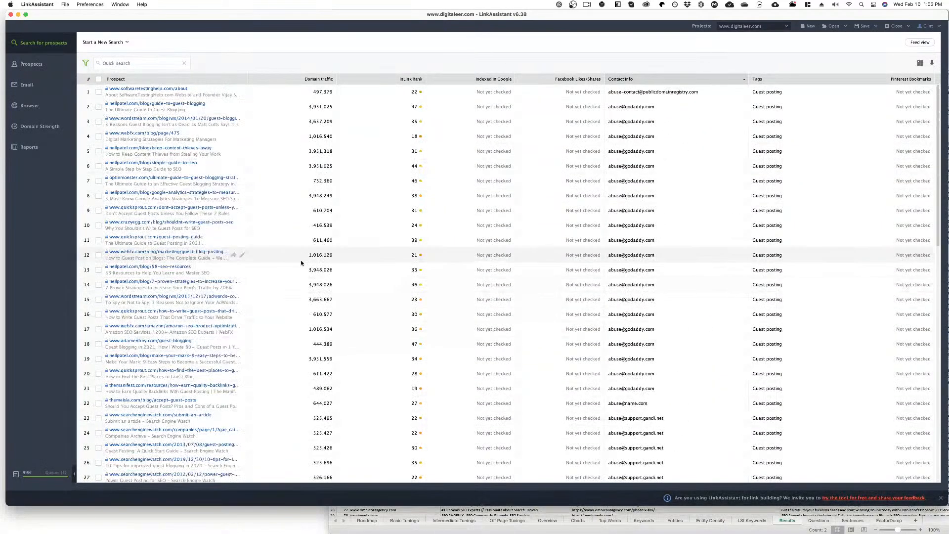
left_click(270, 98)
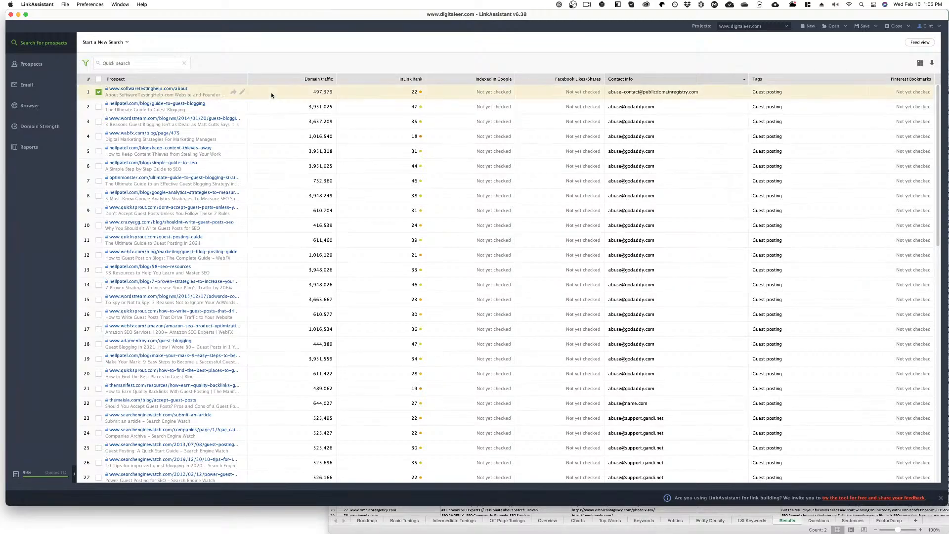
scroll(289, 257, "down", 2)
scroll(289, 257, "down", 6)
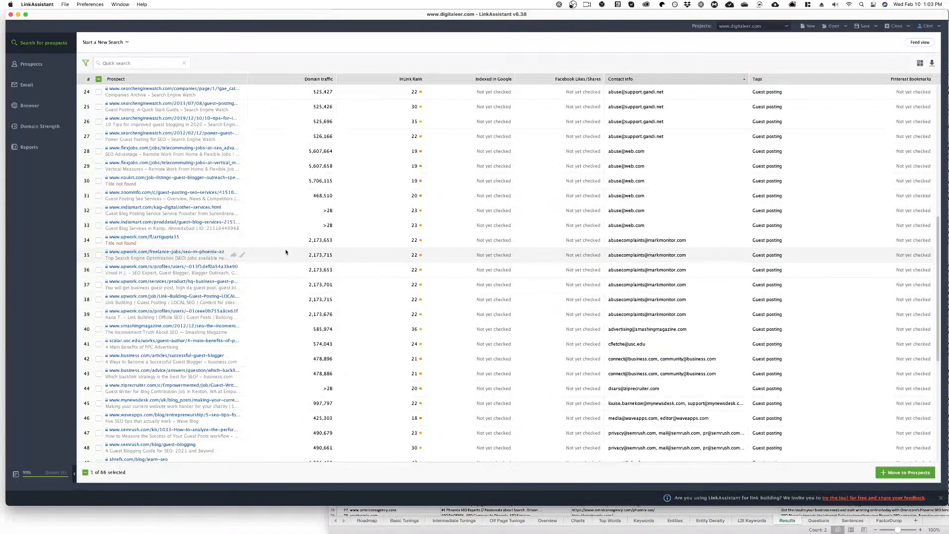
left_click(283, 316, "shift")
right_click(284, 316)
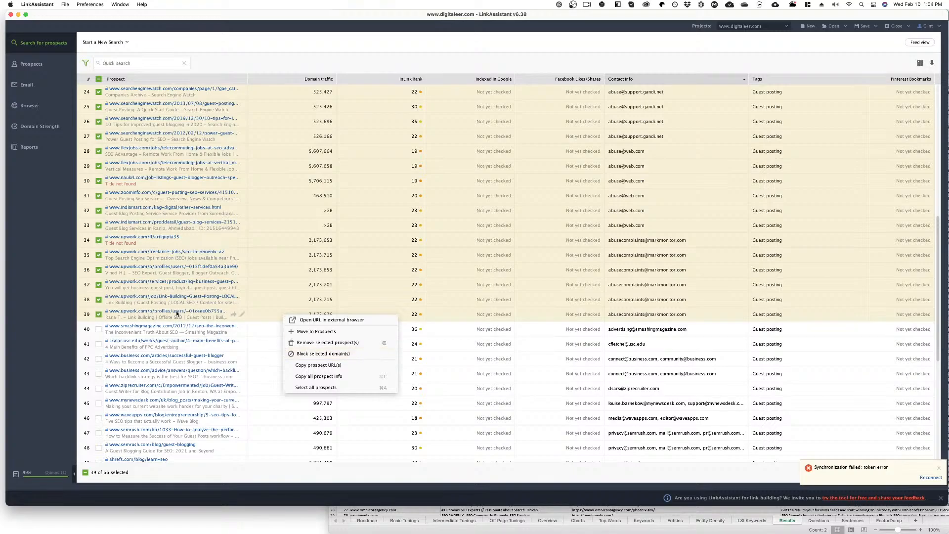
scroll(223, 321, "up", 7)
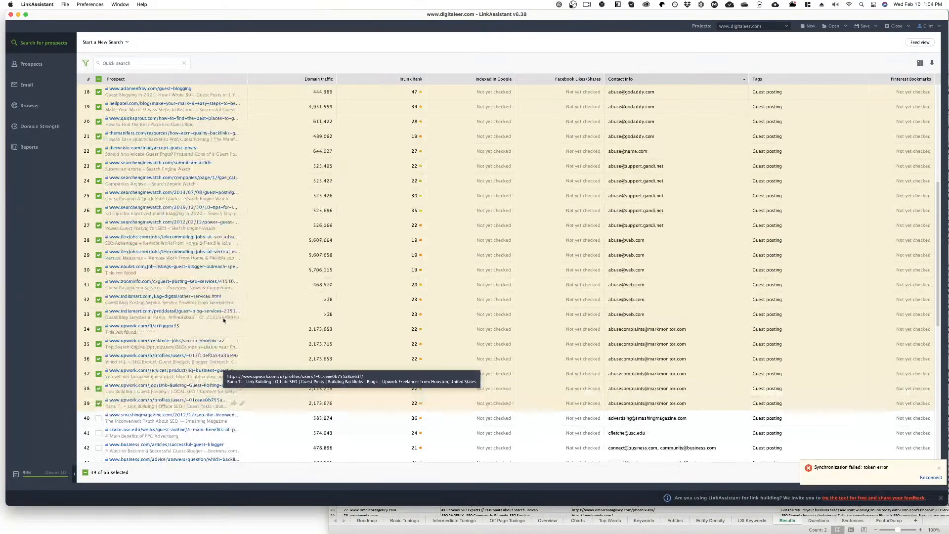
scroll(224, 320, "up", 6)
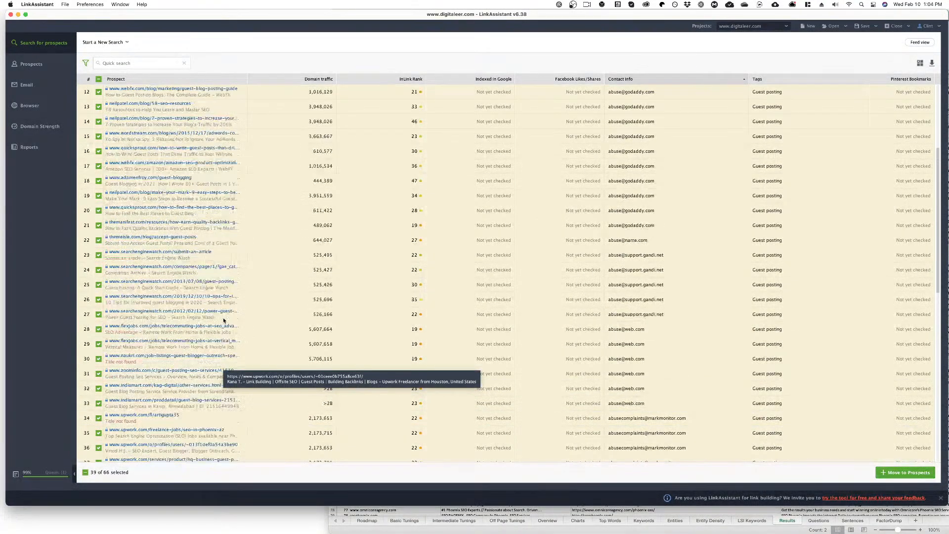
scroll(224, 320, "up", 4)
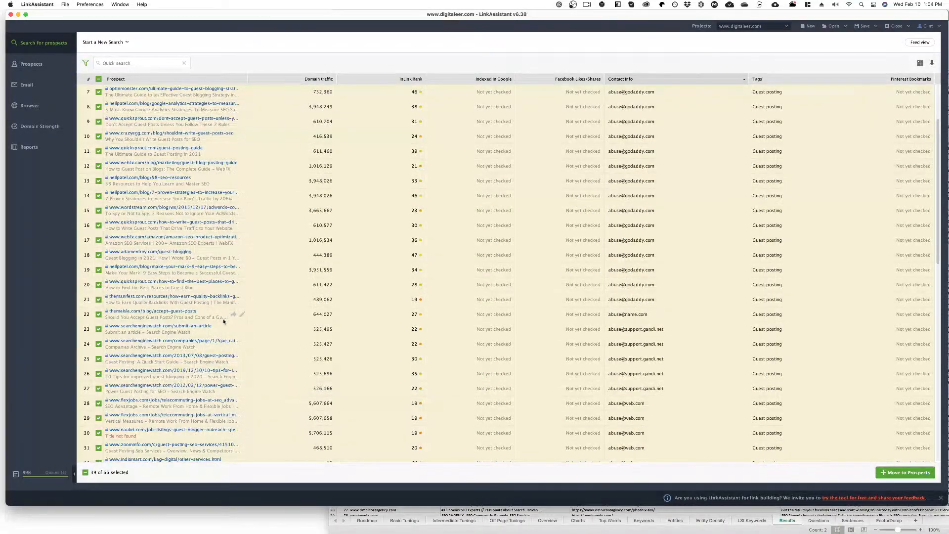
scroll(221, 312, "up", 2)
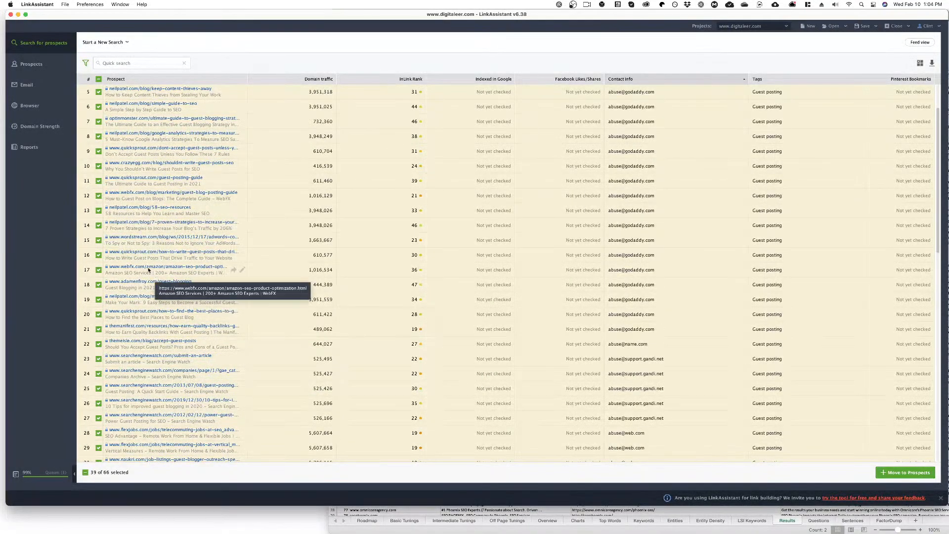
scroll(144, 270, "up", 4)
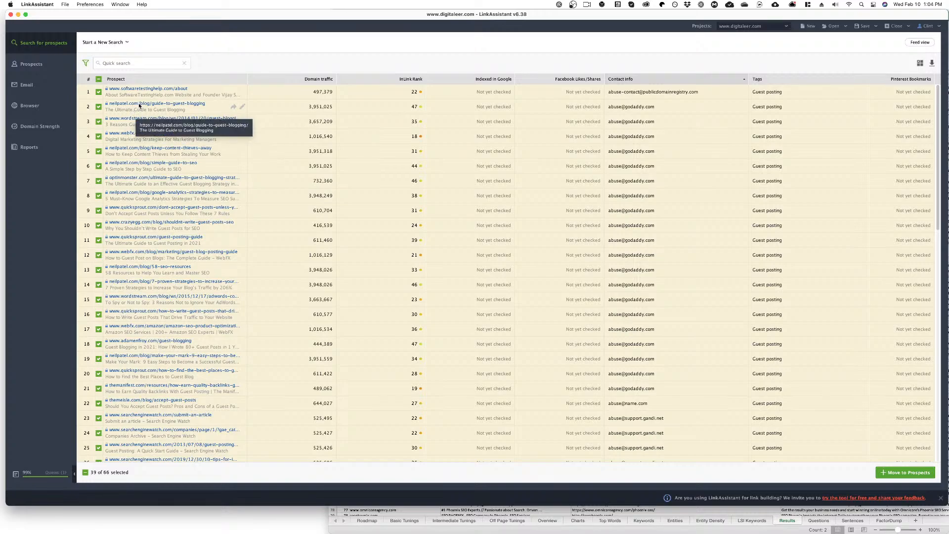
scroll(256, 316, "down", 10)
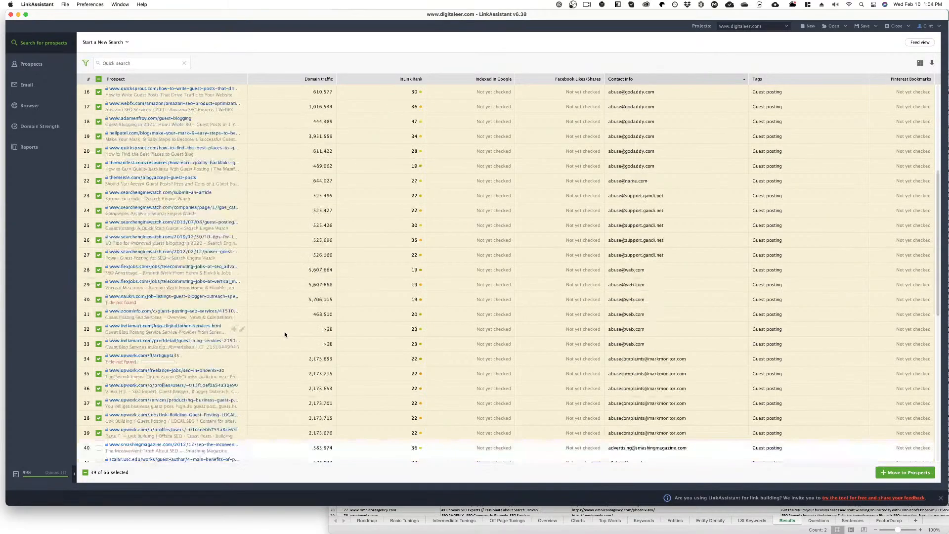
right_click(279, 314)
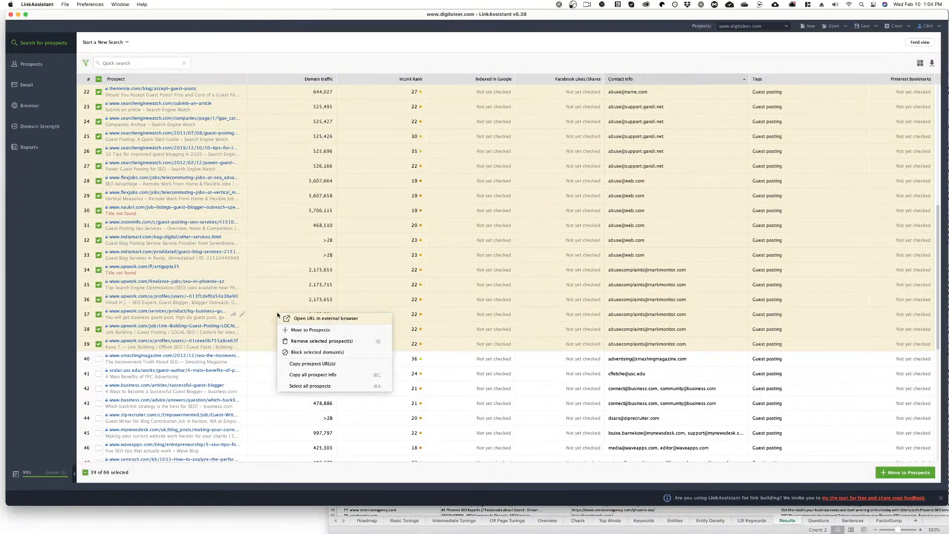
left_click(325, 353)
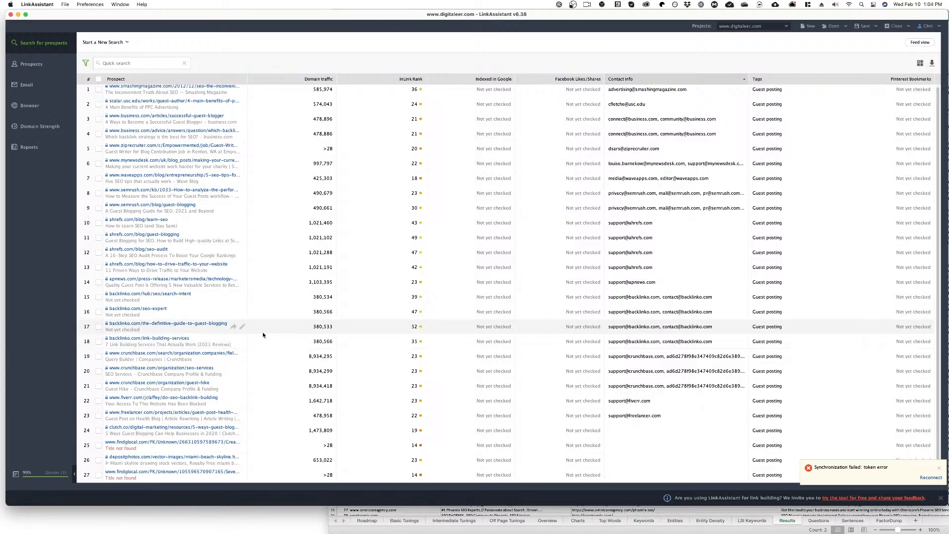
Step: Block the backlinko.com domain using its four guest posting prospects
left_click(98, 297)
left_click(98, 312)
left_click(99, 326)
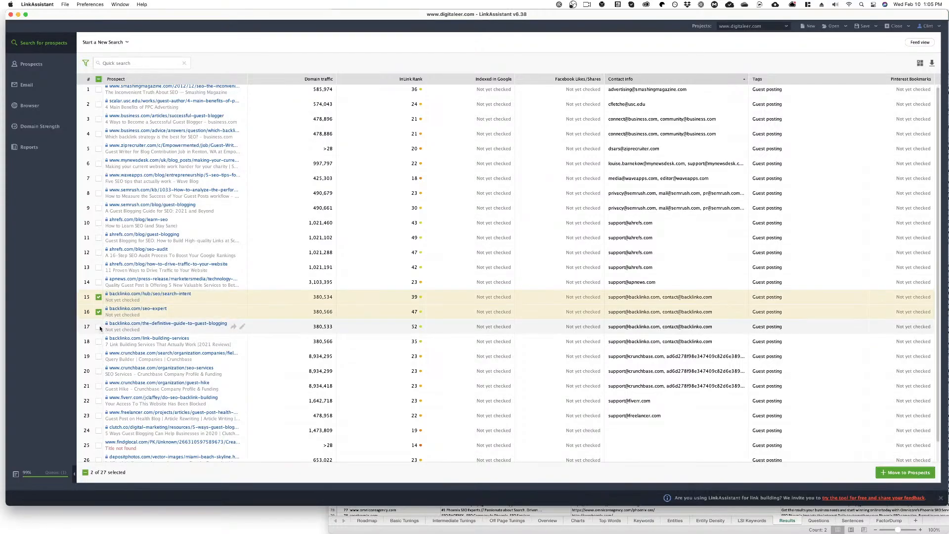
left_click(98, 342)
right_click(292, 321)
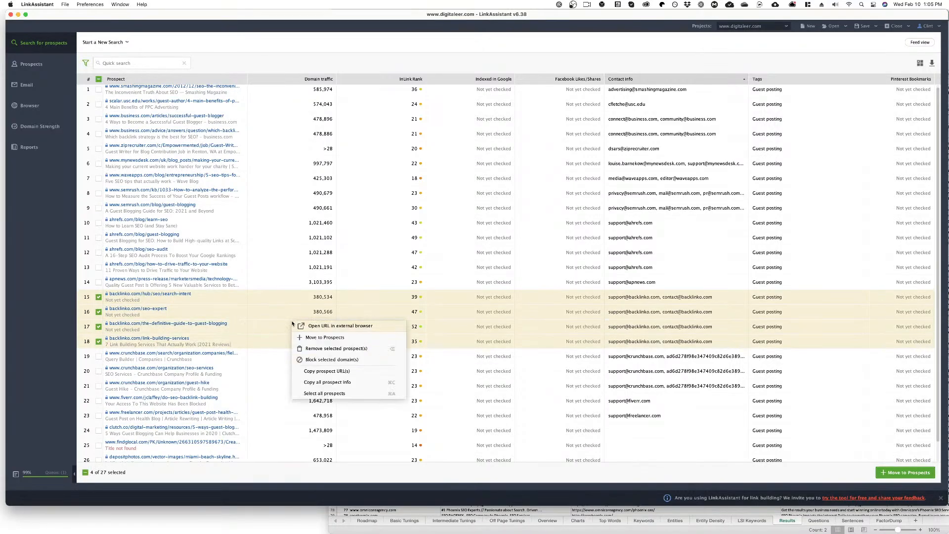
left_click(339, 360)
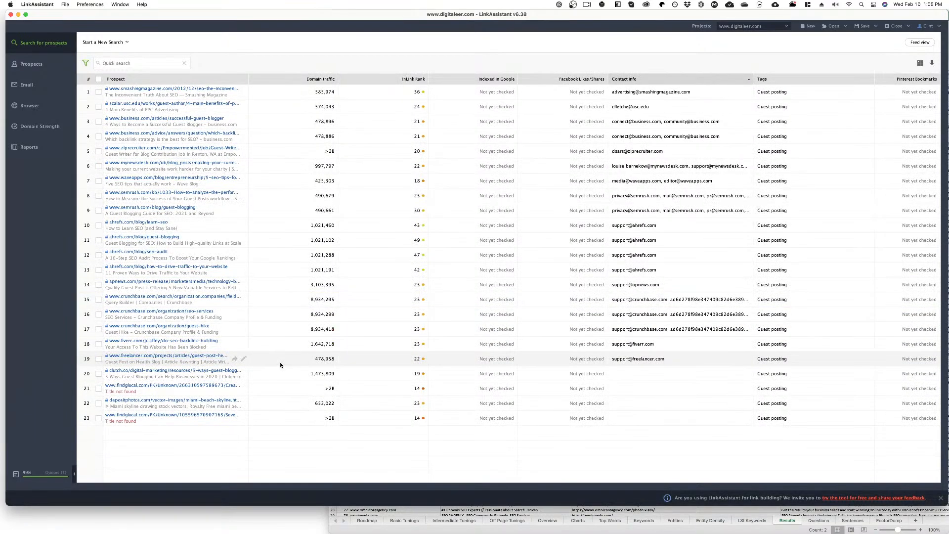
Step: Block the clutch.co domain among the guest posting prospects
left_click(113, 377)
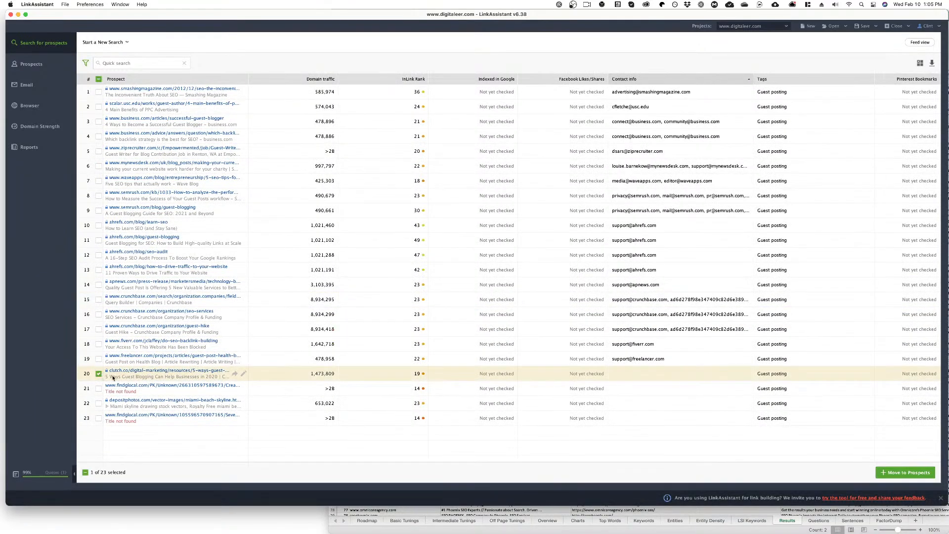
right_click(273, 376)
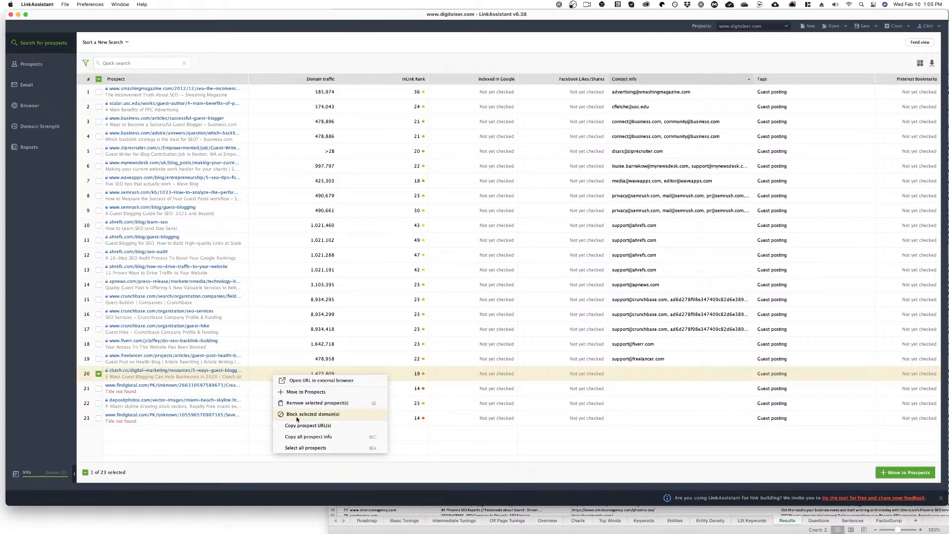
left_click(297, 417)
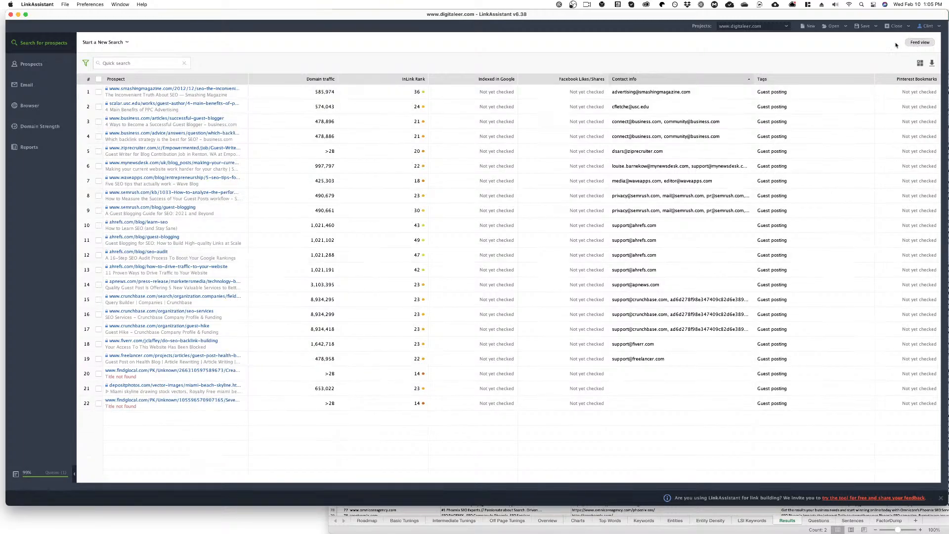
Step: Preview the findglocal.com Seven-Star-Guest-Posting page in feed view and examine its content
left_click(919, 42)
scroll(206, 394, "down", 12)
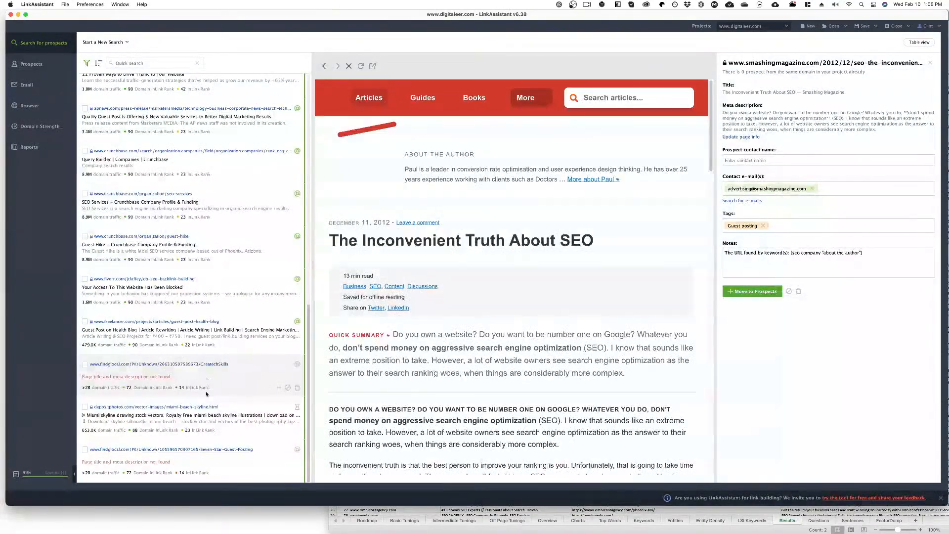
left_click(229, 459)
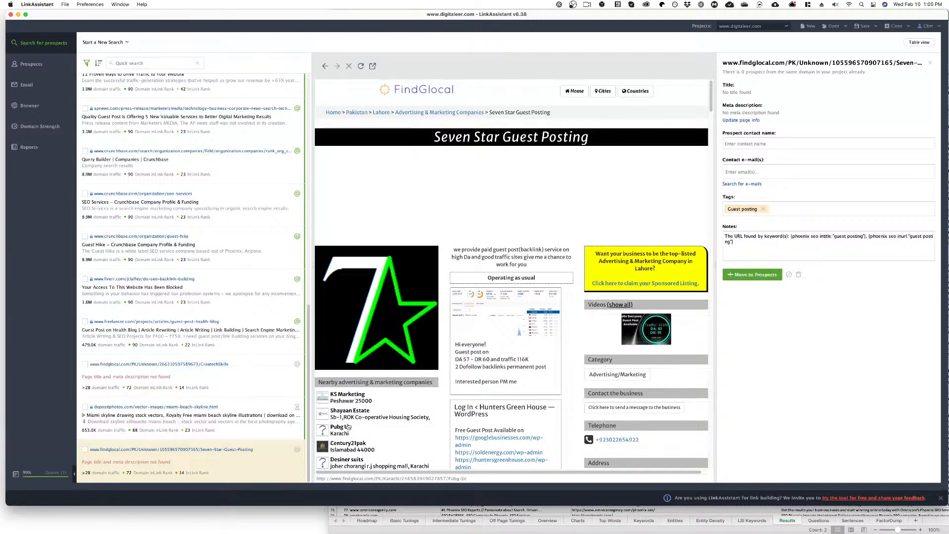
scroll(326, 425, "down", 5)
scroll(349, 426, "down", 8)
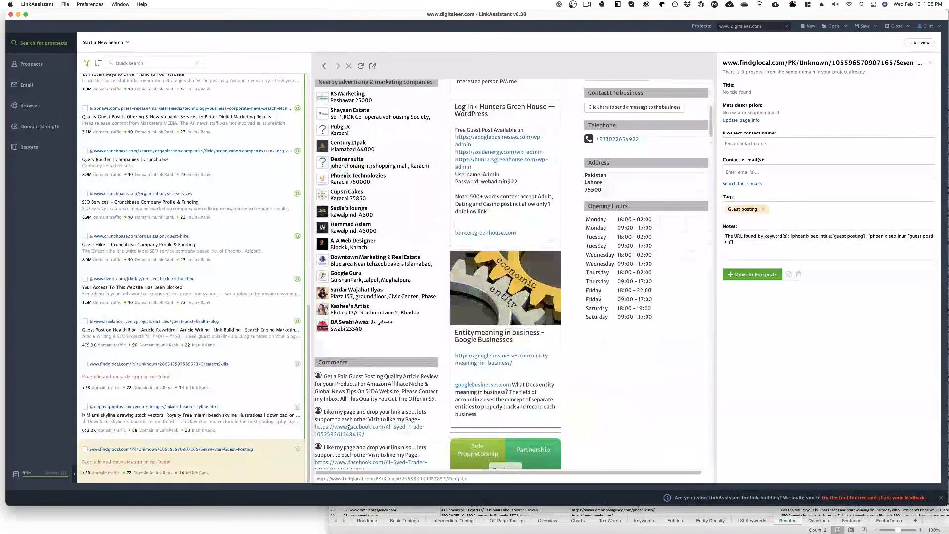
scroll(349, 426, "up", 13)
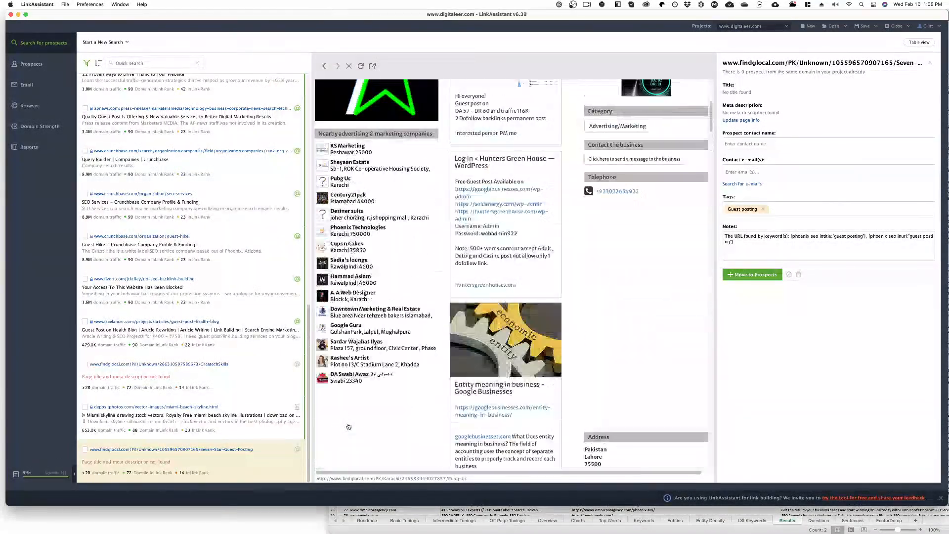
Step: Select both findglocal.com prospects and the depositphotos.com one, return to table view and block their domains
left_click(84, 451)
left_click(84, 407)
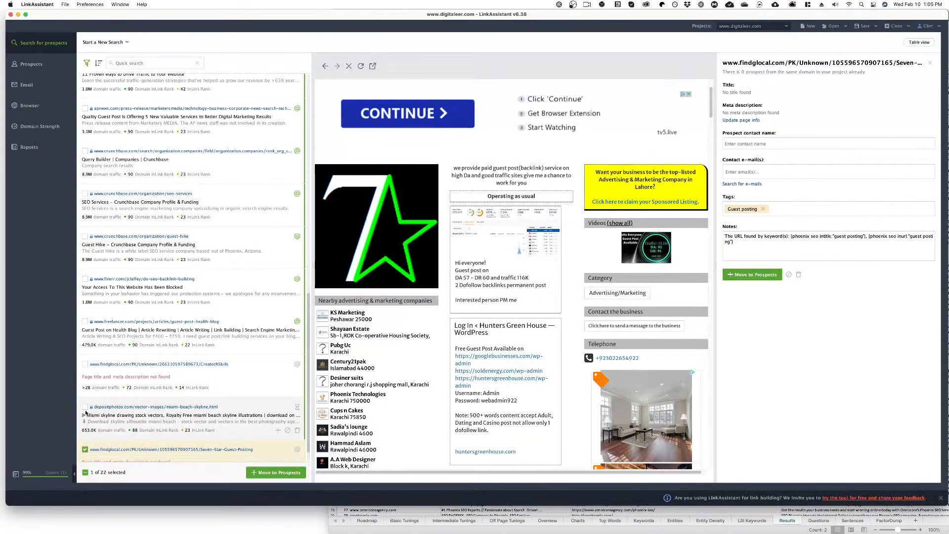
left_click(85, 362)
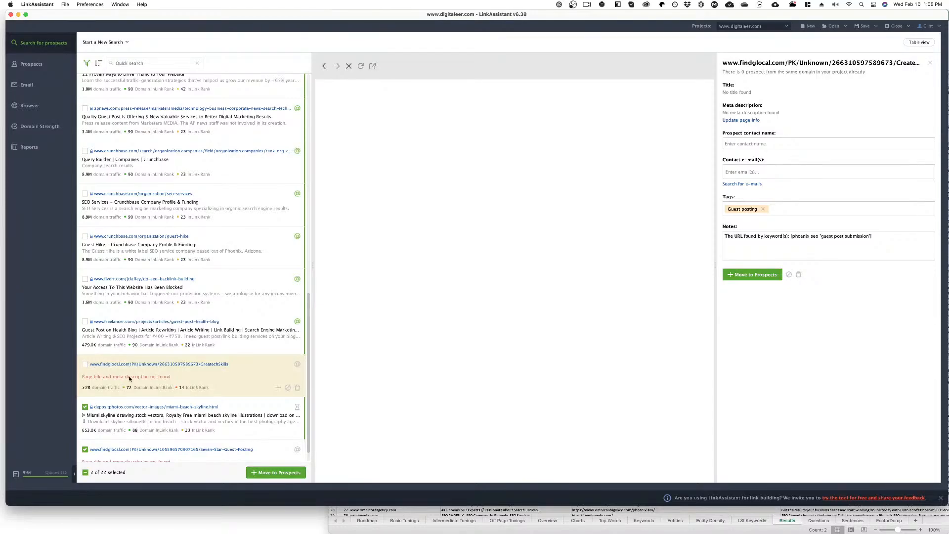
left_click(85, 364)
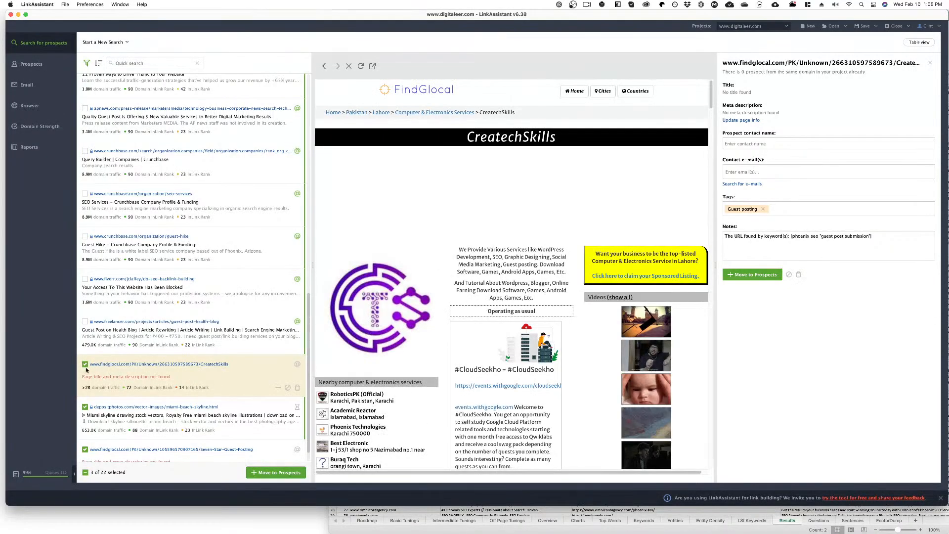
left_click(919, 42)
right_click(290, 381)
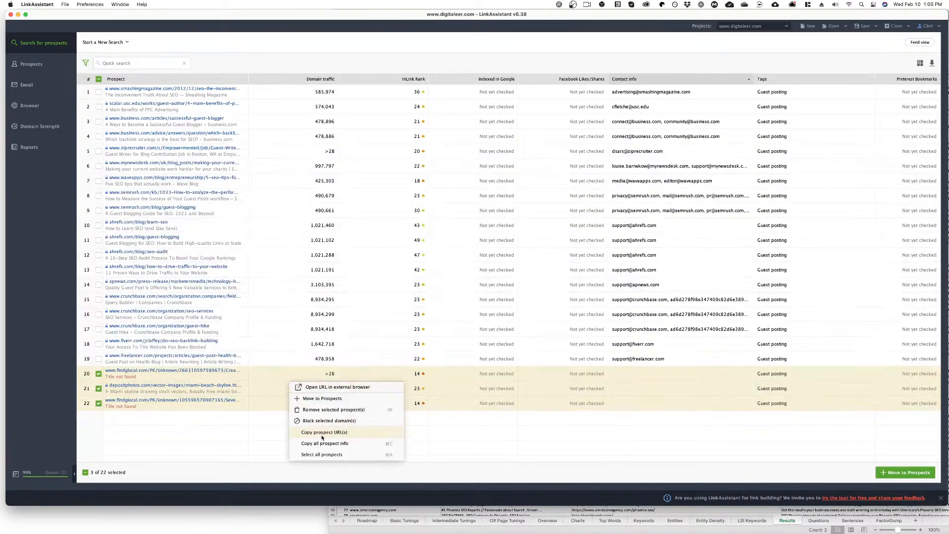
left_click(323, 419)
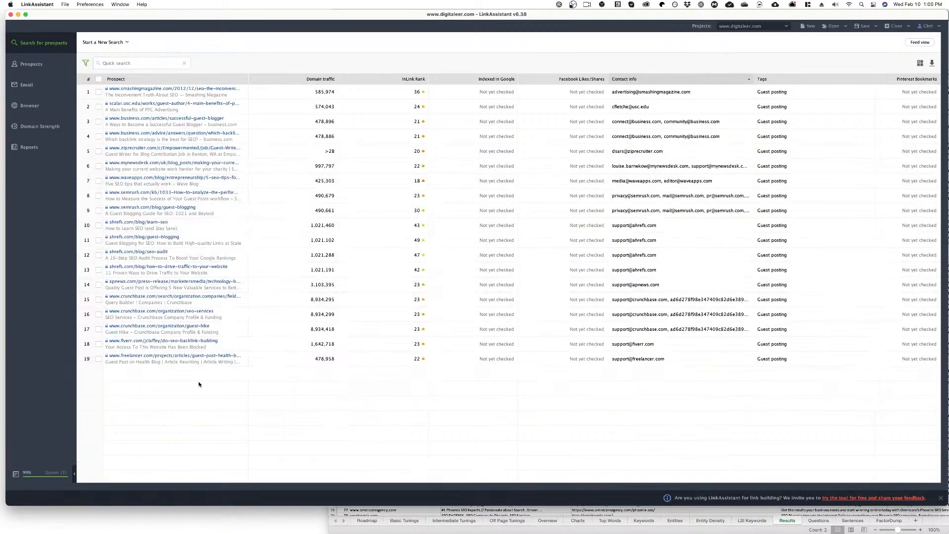
Step: Remove the fiverr.com prospect and the apnews.com prospect from the guest posting search results
right_click(277, 346)
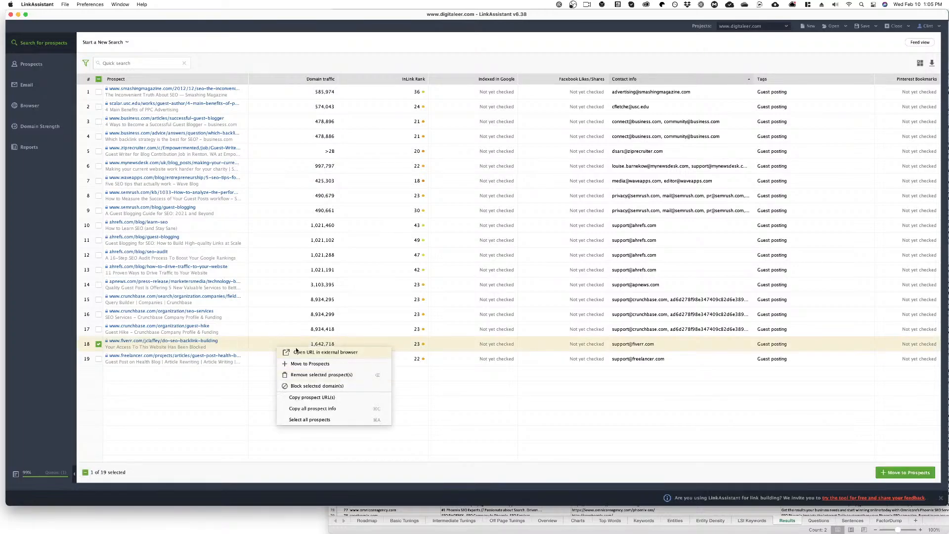
left_click(310, 377)
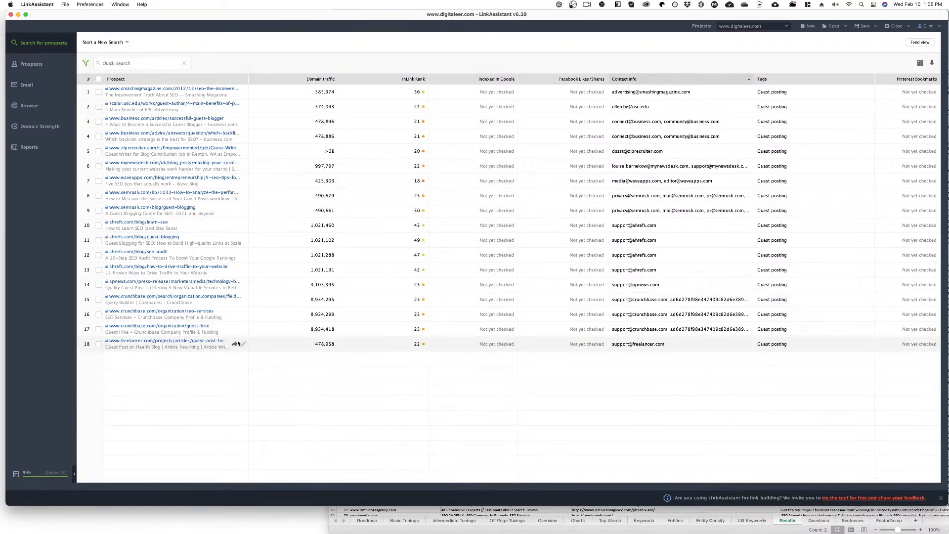
left_click(258, 329)
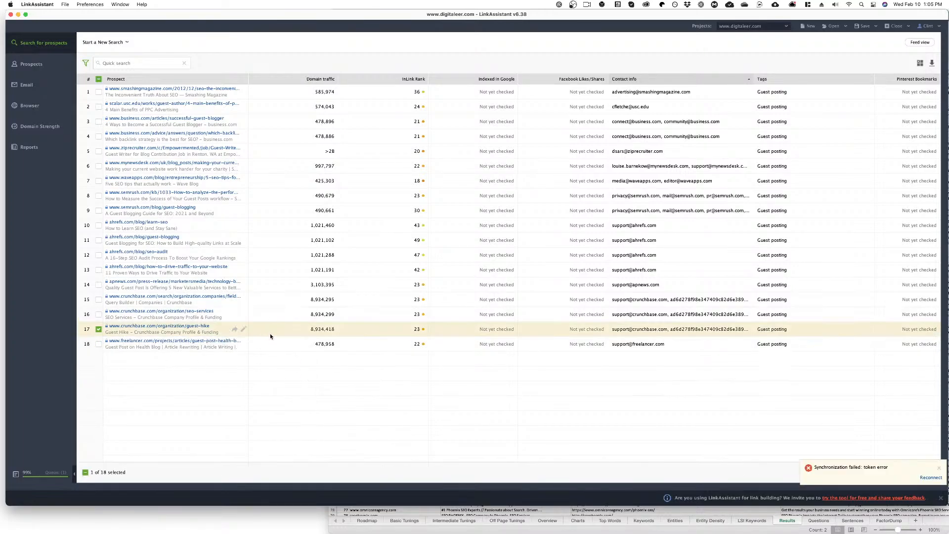
left_click(99, 328)
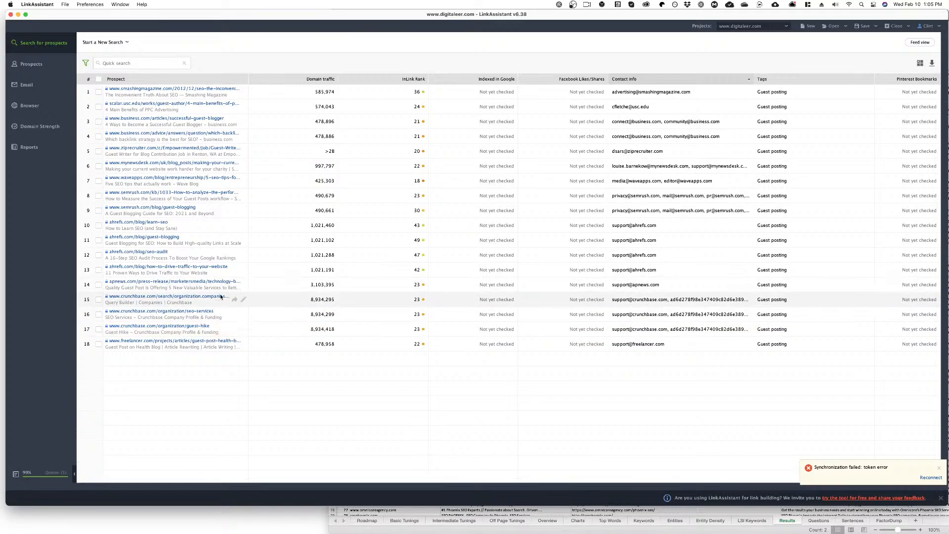
right_click(265, 284)
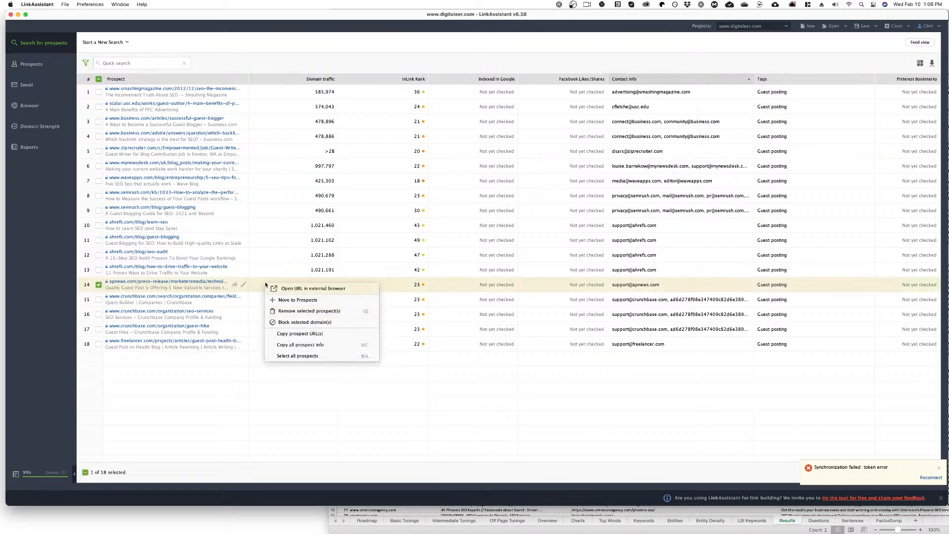
left_click(274, 310)
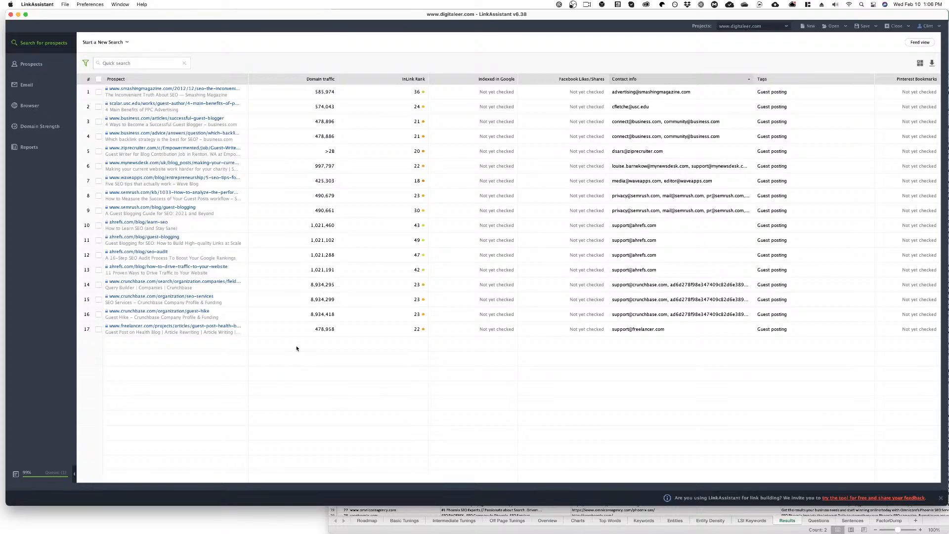
Step: Check the progress of the running prospect search and the queued tasks for digitaleer.com
left_click(42, 473)
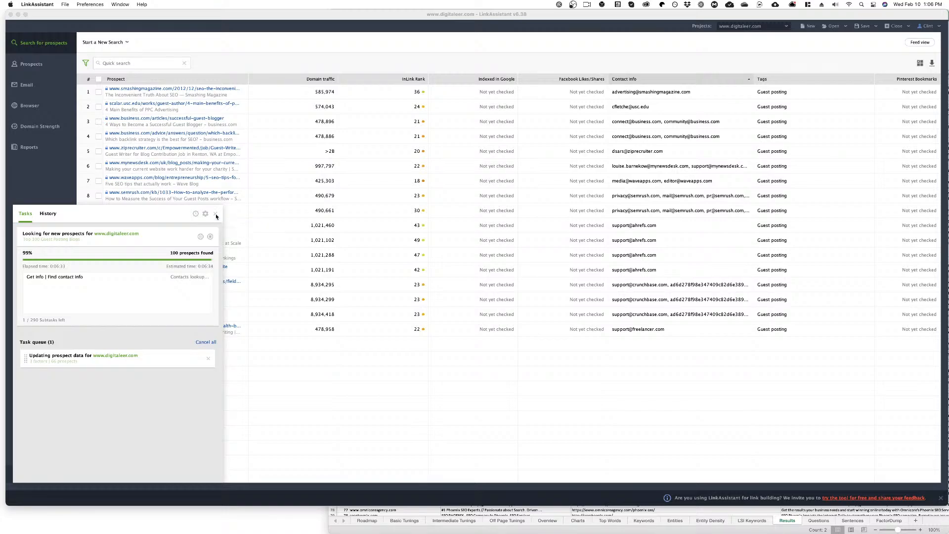
left_click(343, 435)
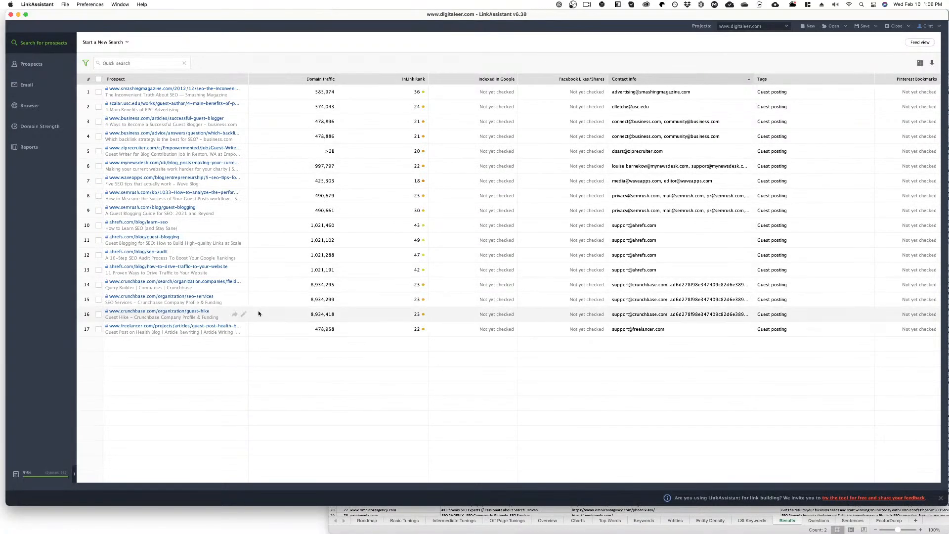
left_click(123, 42)
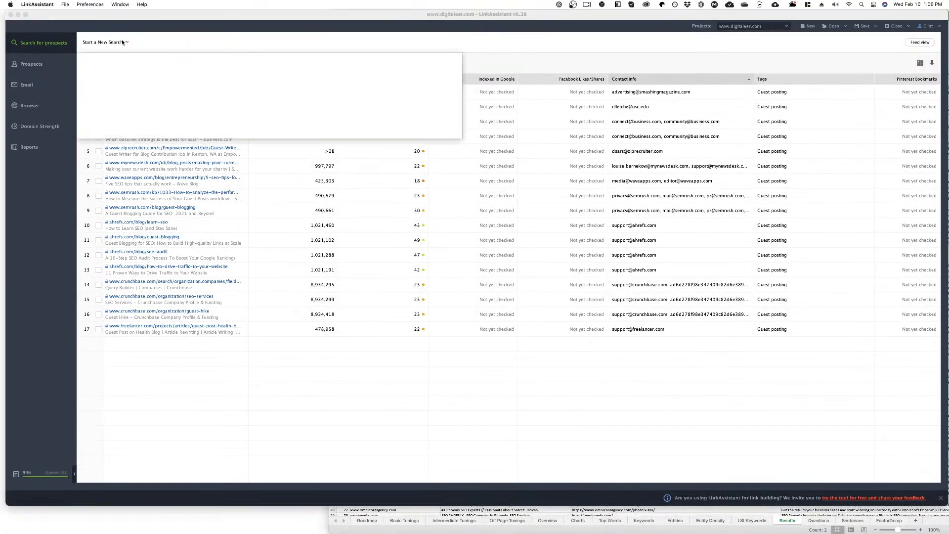
left_click(188, 35)
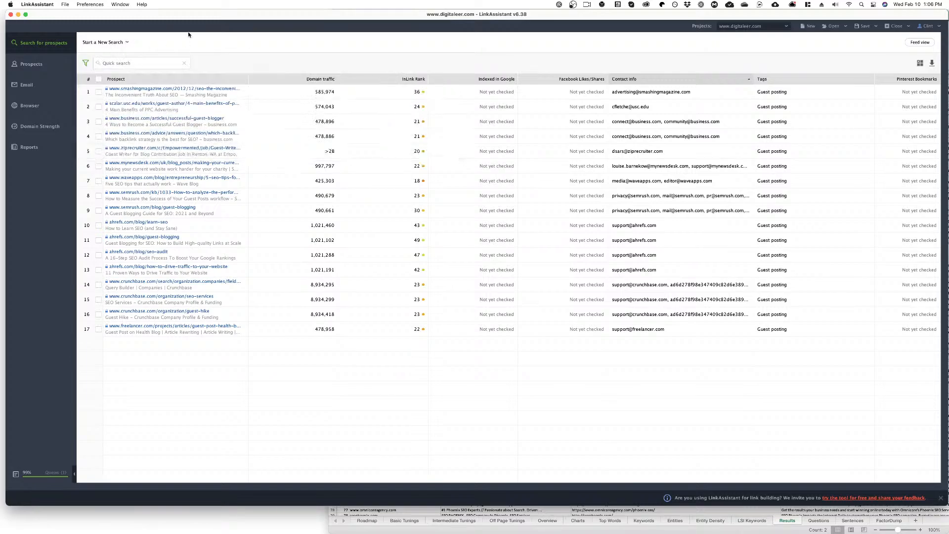
Step: View the project's Link Prospects list
left_click(55, 67)
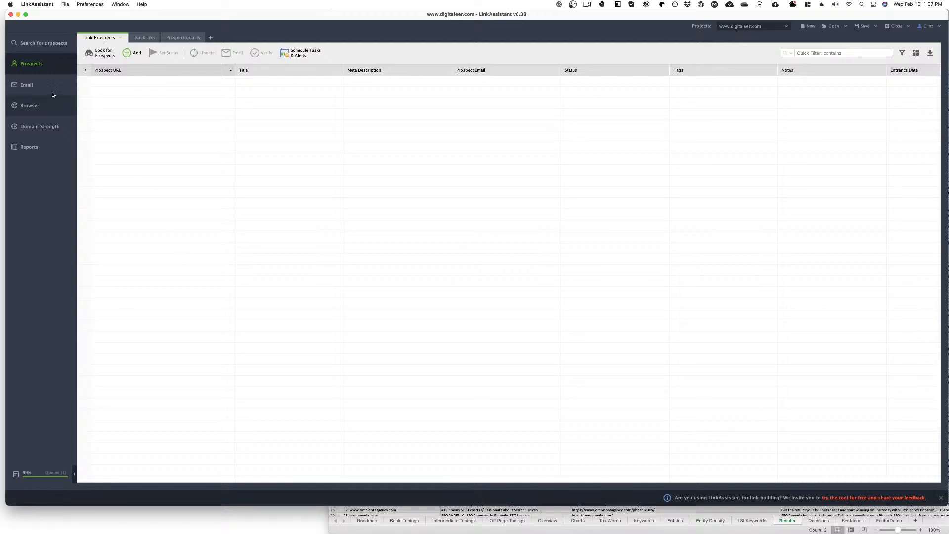
left_click(40, 44)
left_click(31, 64)
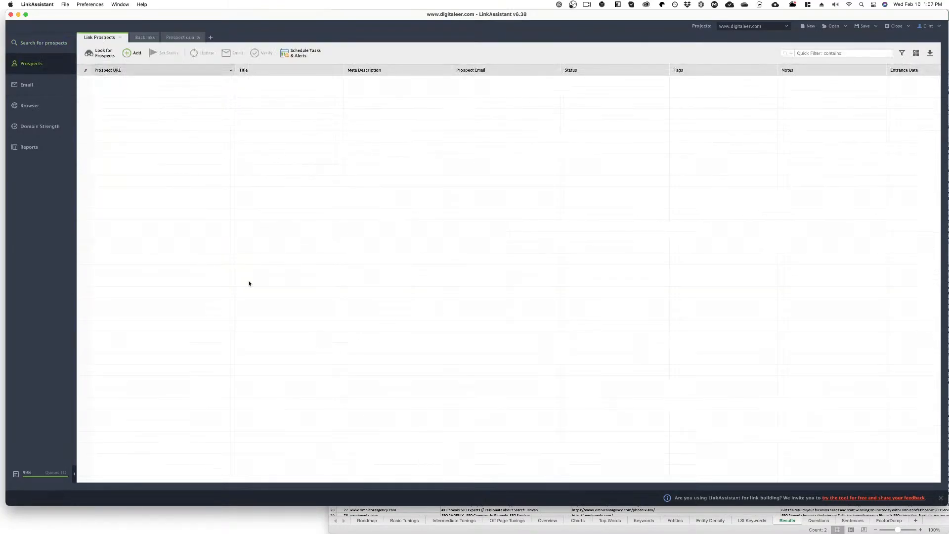
Step: Open the project's email templates and view the Backlink (Reciprocal Link) Request template, closing it without changes
left_click(48, 85)
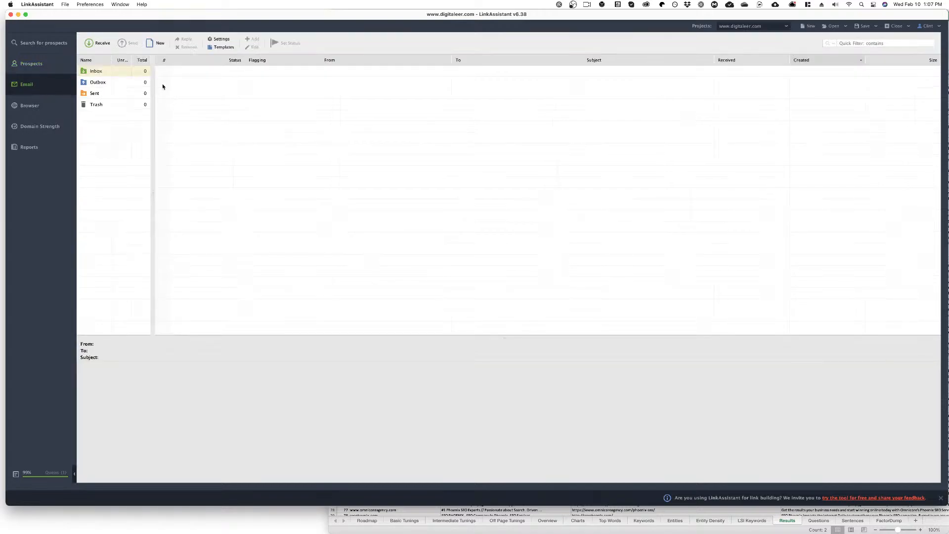
left_click(223, 47)
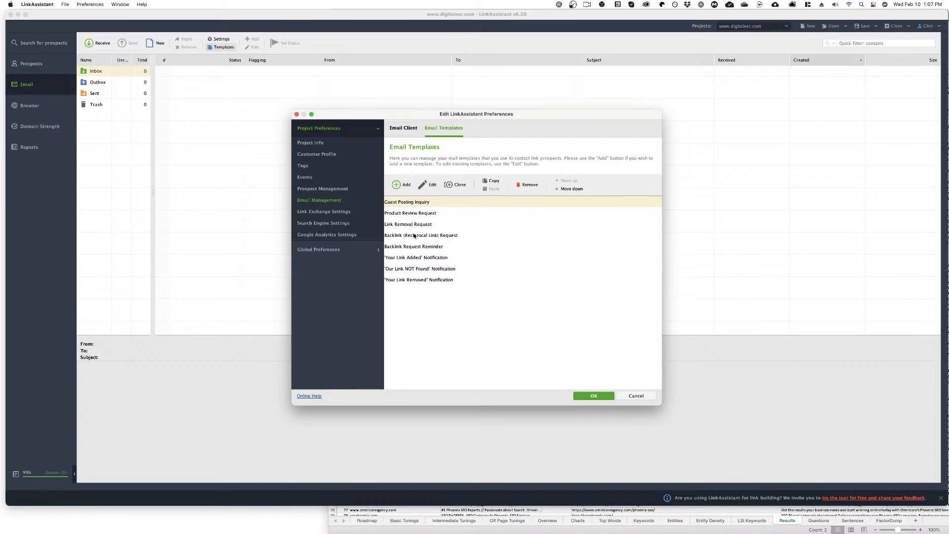
left_click(414, 236)
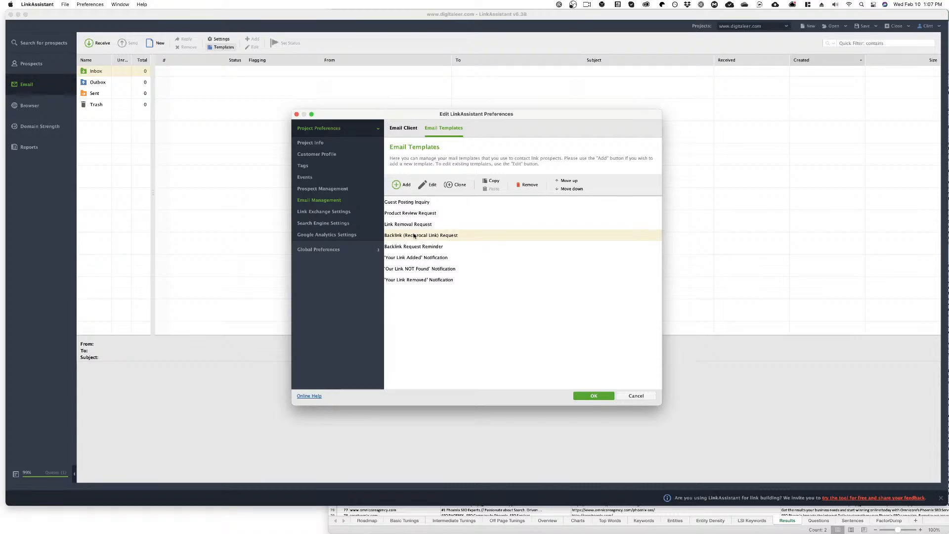
double_click(414, 236)
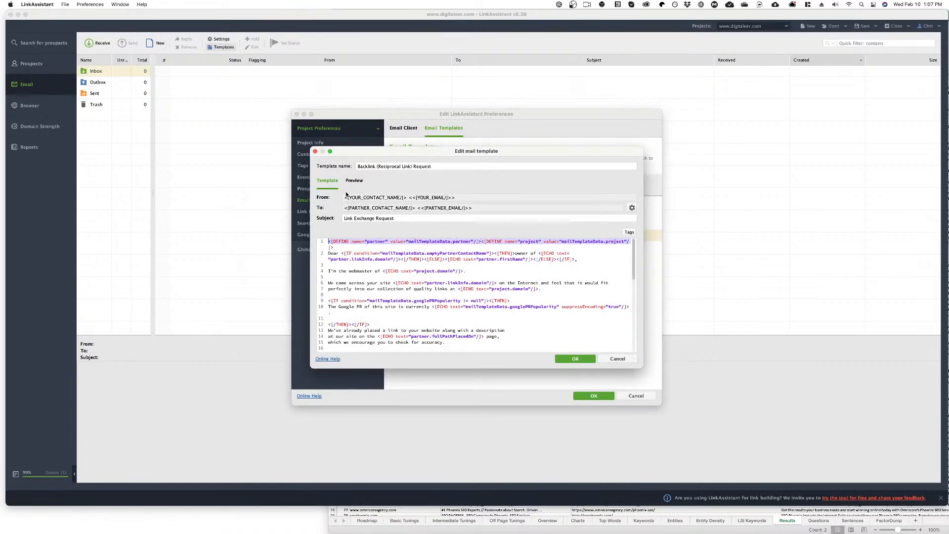
left_click(316, 152)
Step: Read the Guest Posting Inquiry email template through to its end, and leave the template preferences without changes
double_click(415, 202)
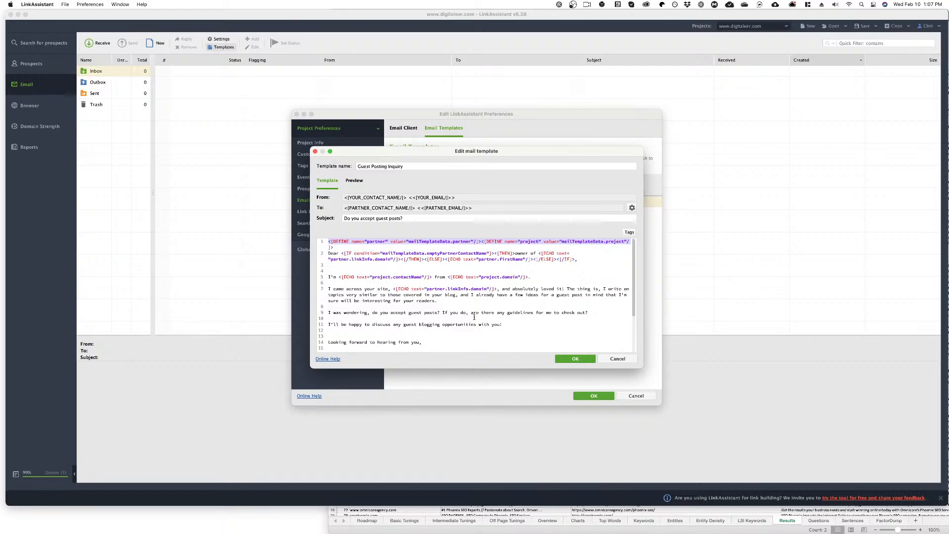
scroll(447, 301, "down", 5)
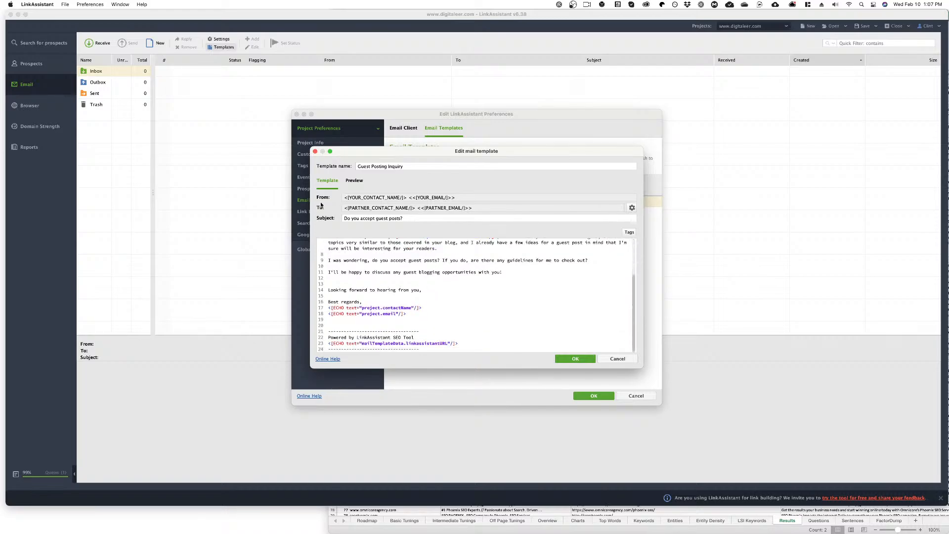
left_click(315, 152)
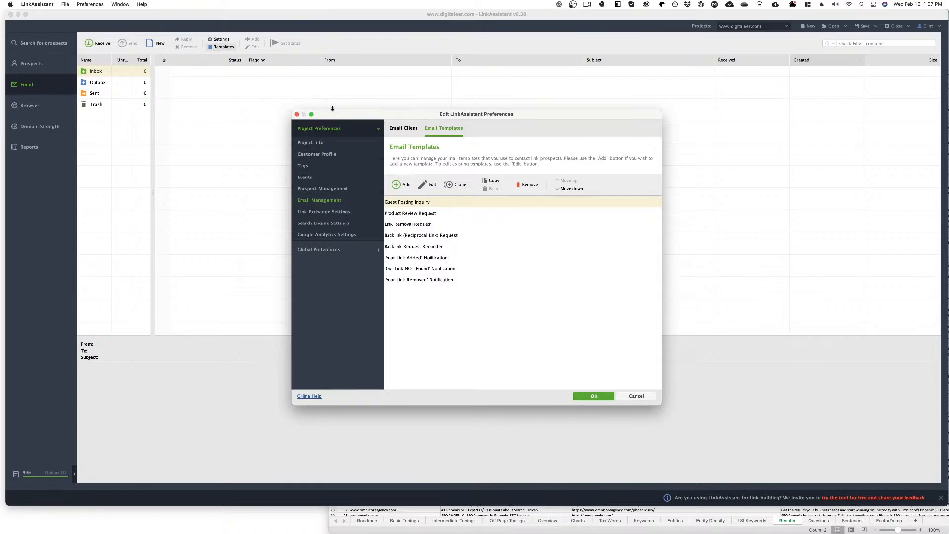
left_click(629, 396)
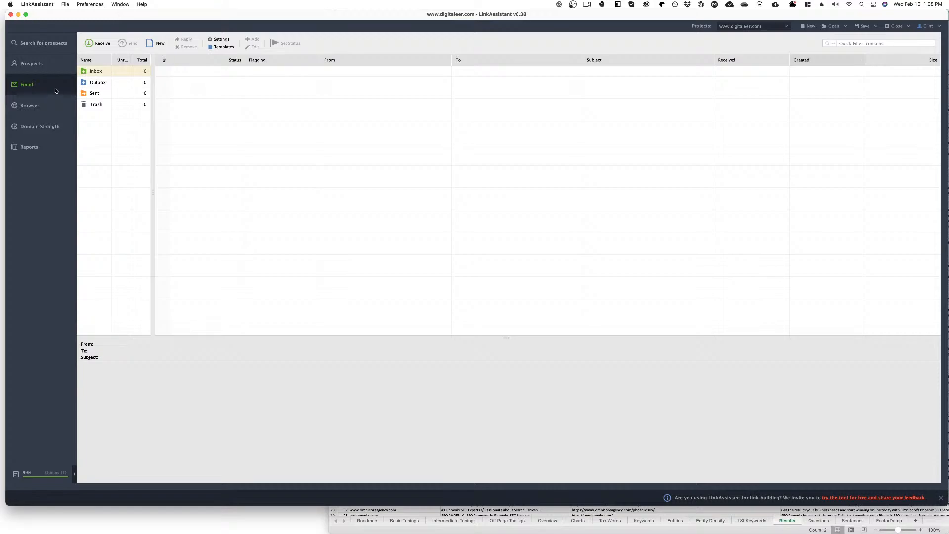
Step: Examine the Domain Strength overview of digitaleer.com, from domain characteristics down to website traffic
left_click(31, 104)
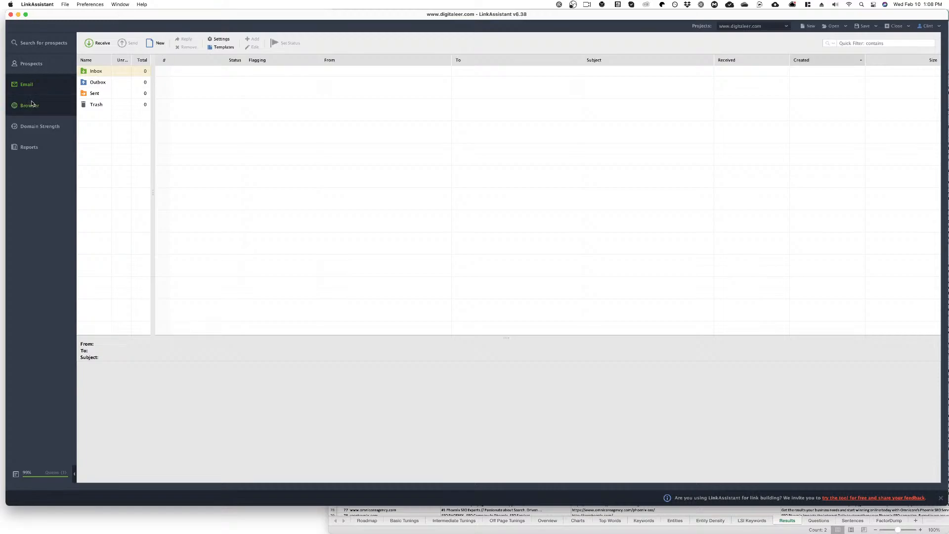
left_click(48, 130)
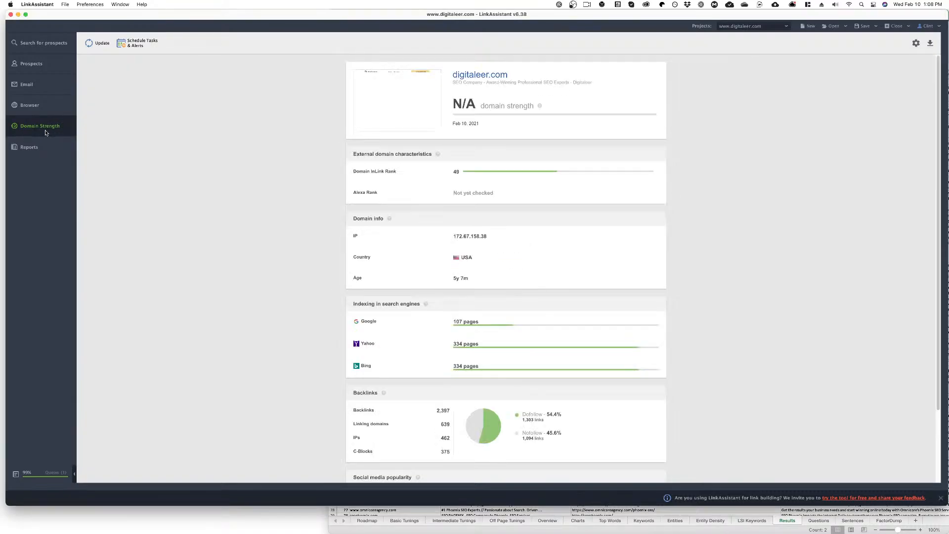
scroll(238, 245, "down", 3)
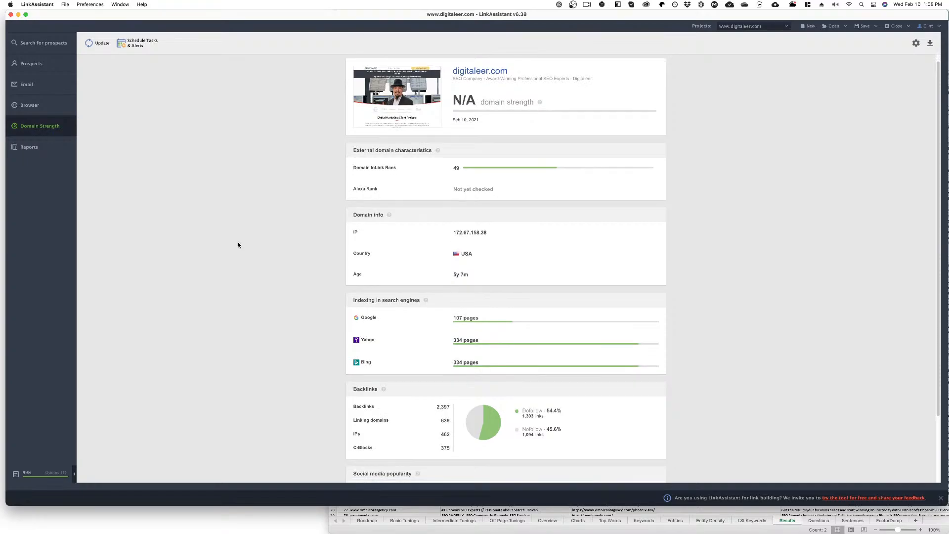
scroll(238, 238, "down", 1)
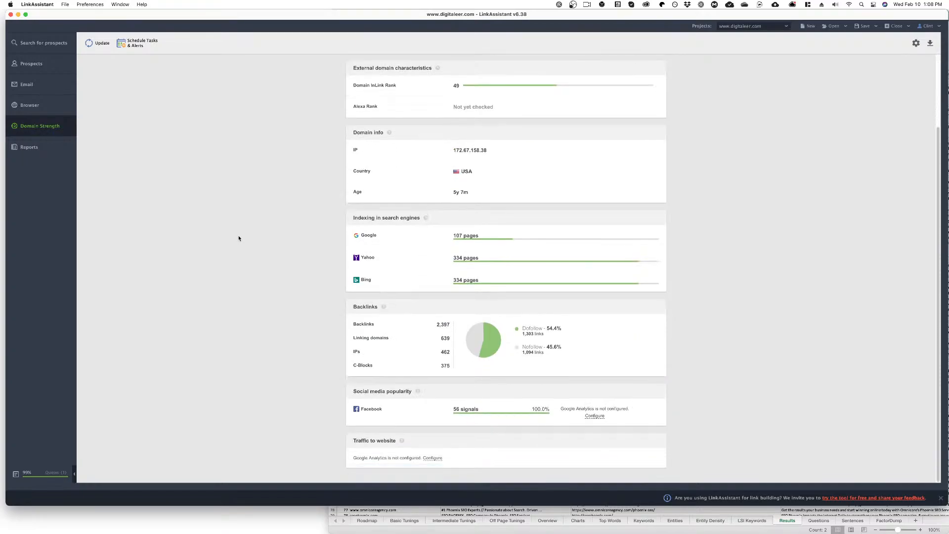
scroll(238, 237, "up", 4)
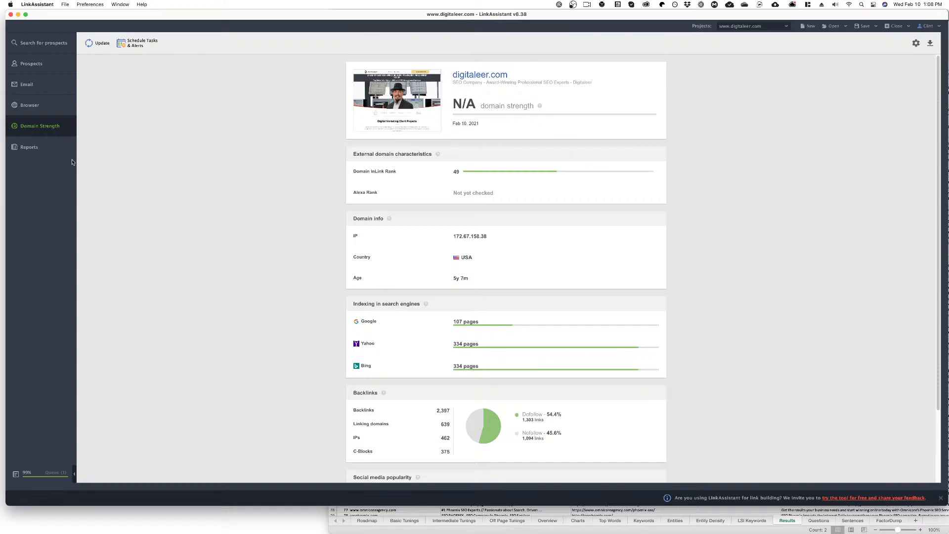
Step: Examine the Link Partner Management, Link Building and Domain Strength reports, and return to the prospect search results
left_click(54, 149)
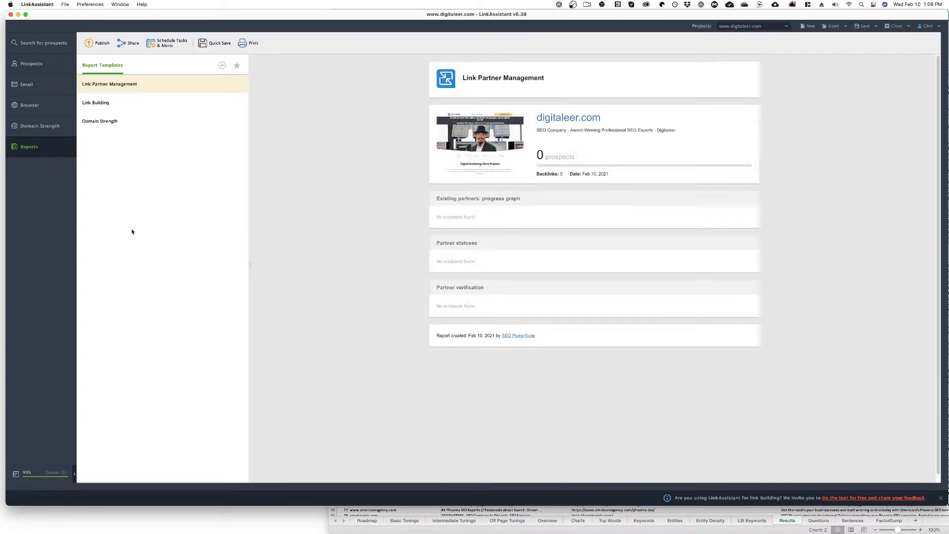
left_click(120, 103)
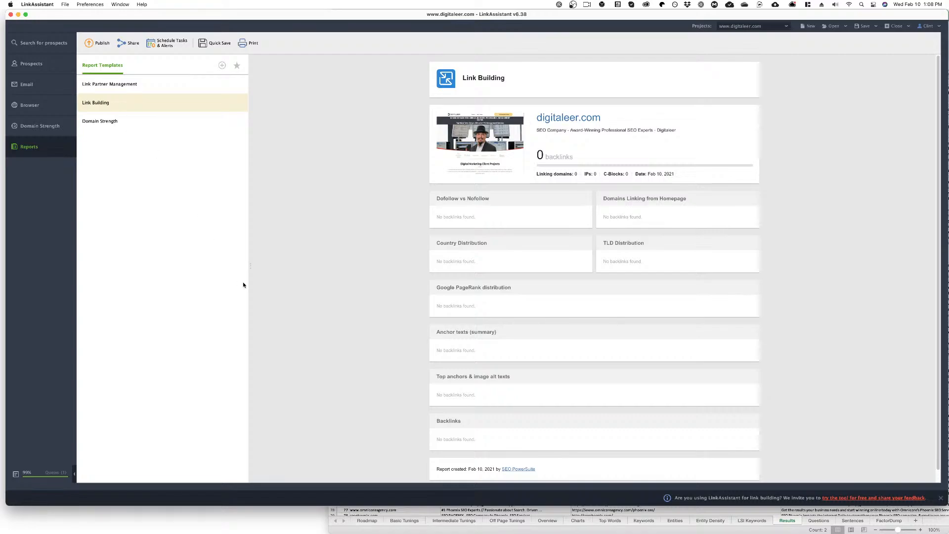
scroll(298, 297, "down", 1)
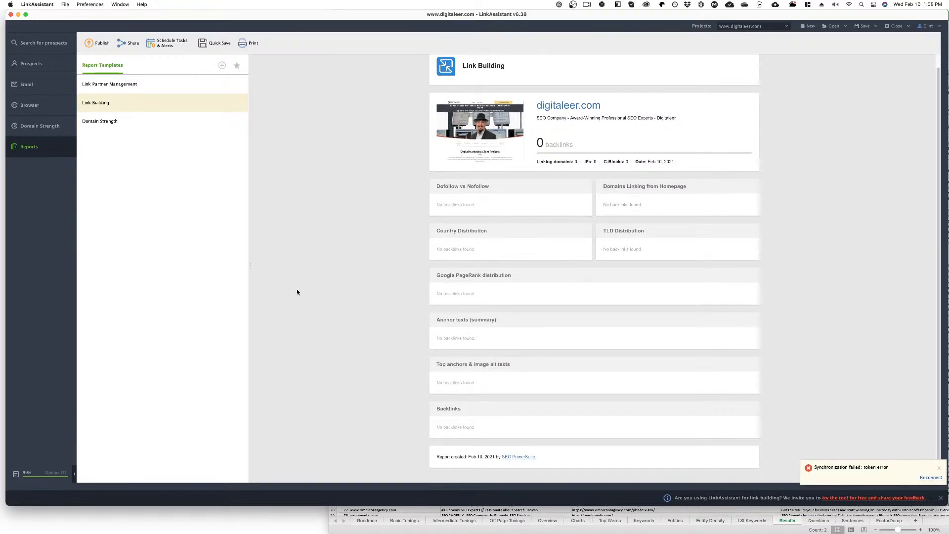
scroll(297, 290, "up", 1)
left_click(147, 124)
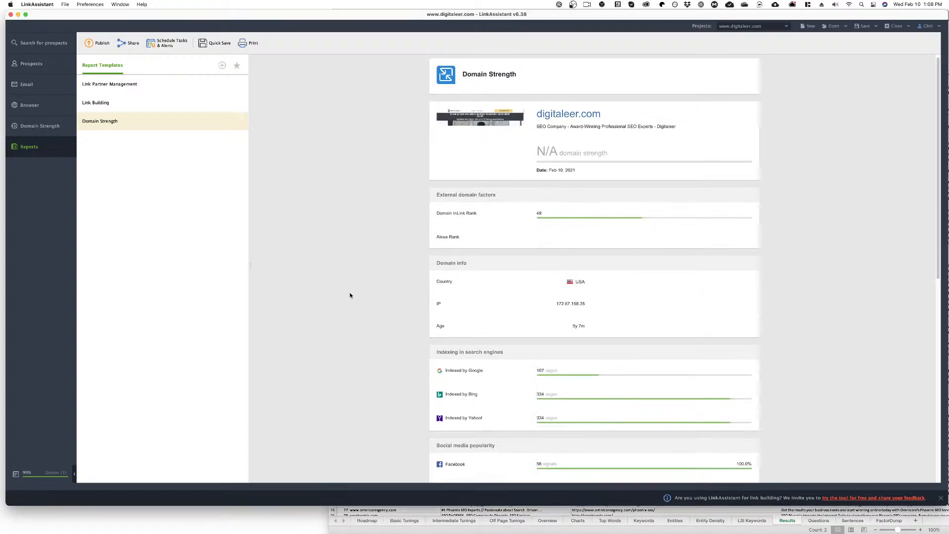
scroll(351, 296, "down", 2)
scroll(351, 295, "up", 2)
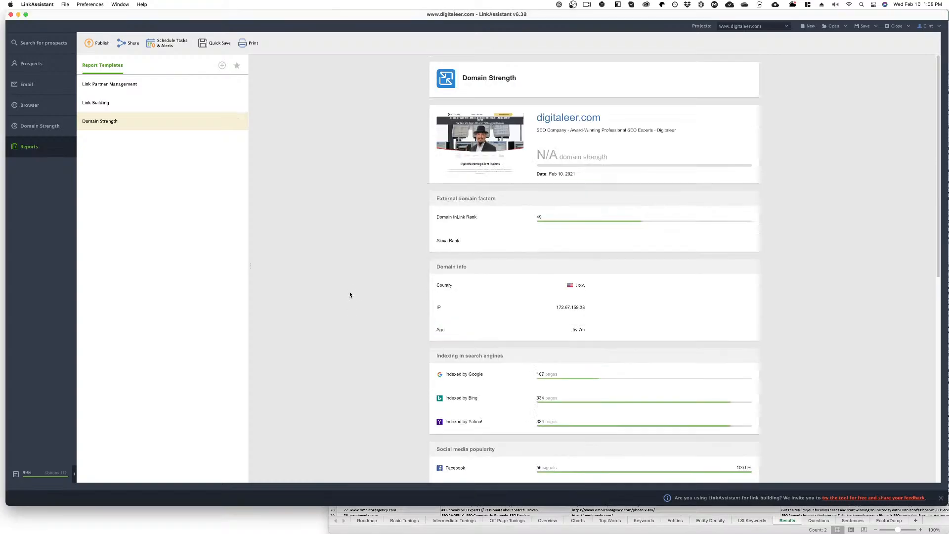
left_click(45, 51)
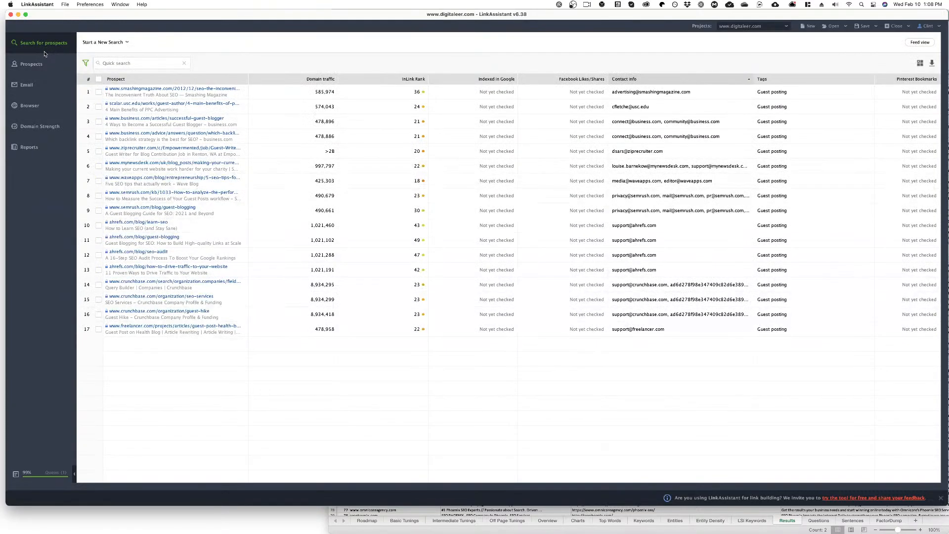